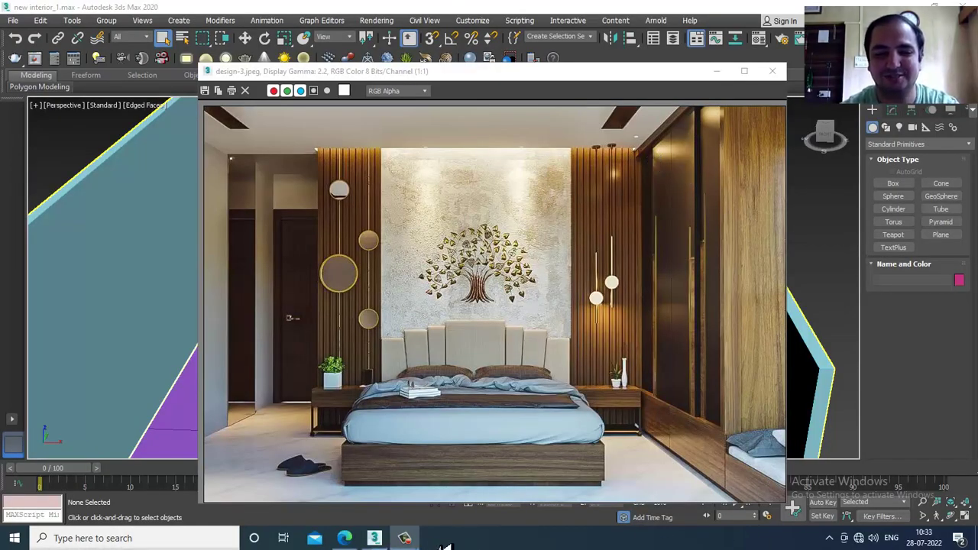
{"action": "left_click", "coordinate": [417, 540]}
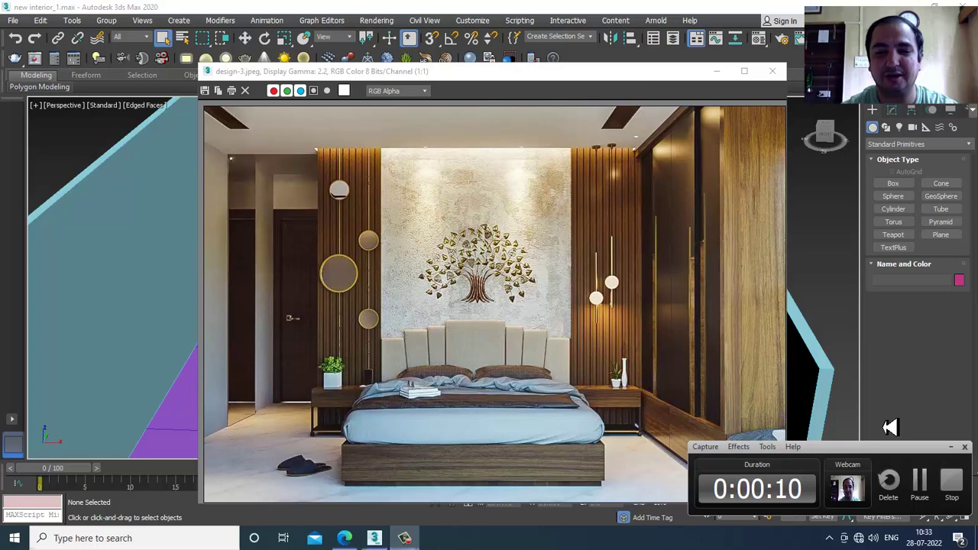
{"action": "left_click", "coordinate": [954, 449]}
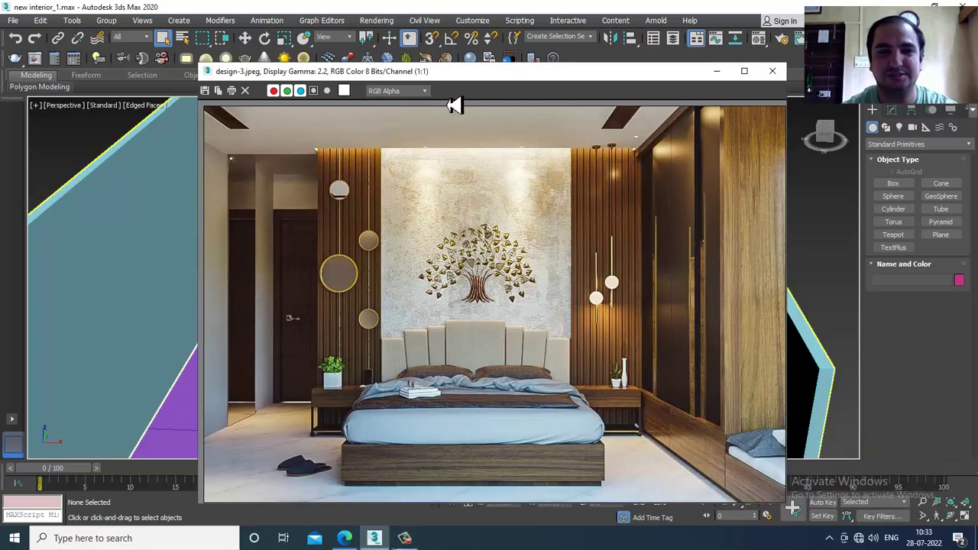
Step: Arrange the design-3.jpeg reference image beside the room model so that both the picture and the bed area can be seen
{"action": "left_click_drag", "start_coordinate": [544, 89], "coordinate": [63, 122]}
{"action": "left_click", "coordinate": [497, 252]}
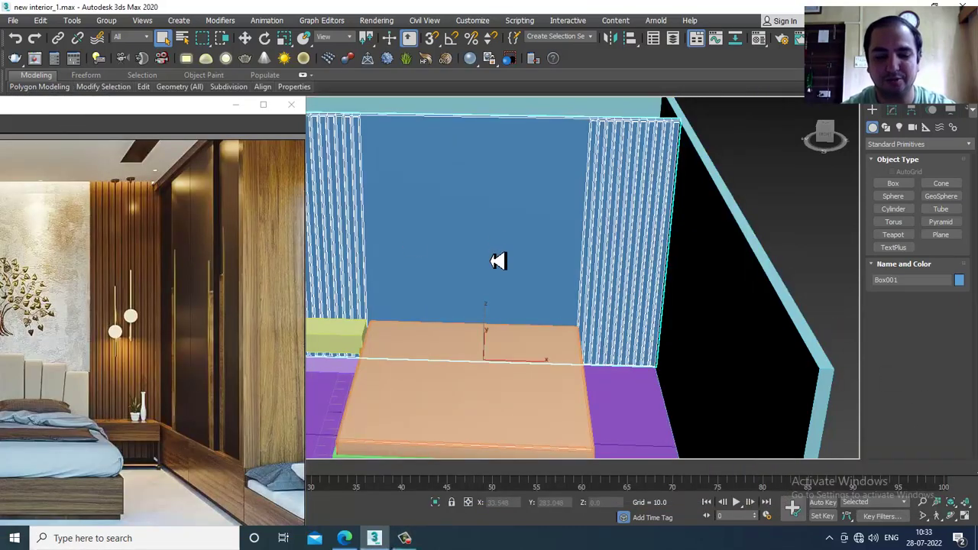
{"action": "scroll", "coordinate": [499, 264], "scroll_direction": "down", "scroll_amount": 2}
{"action": "scroll", "coordinate": [502, 267], "scroll_direction": "down", "scroll_amount": 4}
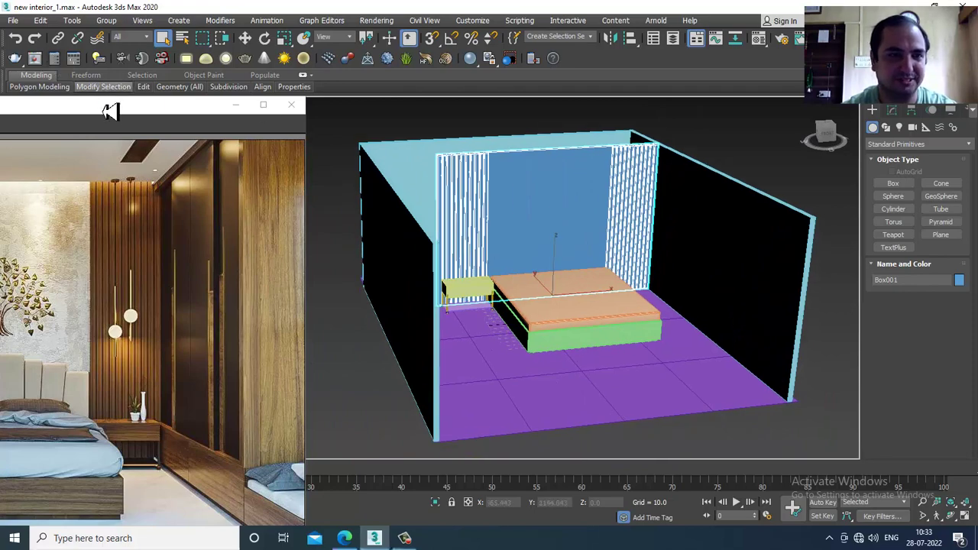
{"action": "mouse_move", "coordinate": [179, 86]}
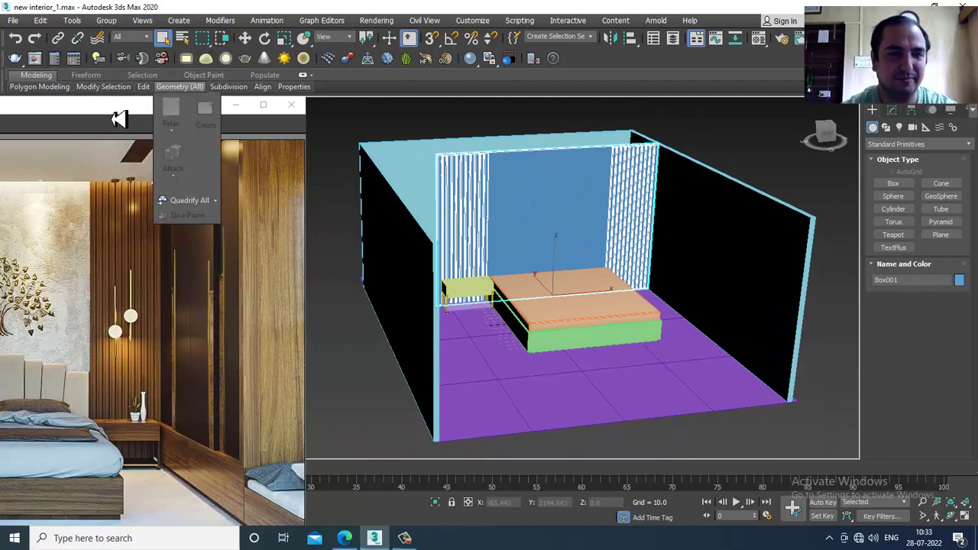
{"action": "left_click_drag", "start_coordinate": [119, 113], "coordinate": [357, 77]}
{"action": "middle_click_drag", "start_coordinate": [769, 337], "coordinate": [860, 281], "text": "alt"}
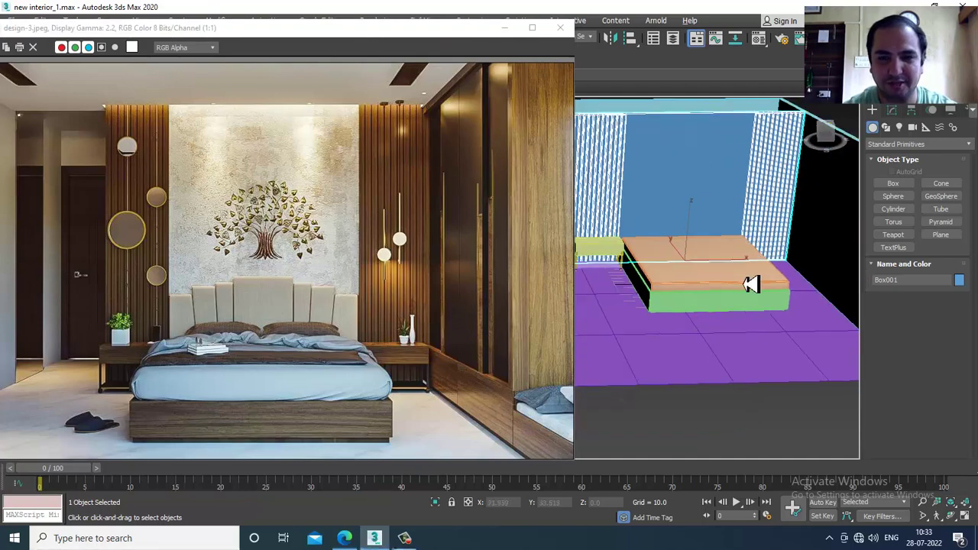
{"action": "middle_click_drag", "start_coordinate": [687, 284], "coordinate": [742, 327], "text": "alt"}
Step: Create a box about 11.7 long and 16.7 wide on the nightstand top with AutoGrid, as the base form of the planter
{"action": "scroll", "coordinate": [690, 288], "scroll_direction": "up", "scroll_amount": 4}
{"action": "left_click", "coordinate": [95, 352]}
{"action": "scroll", "coordinate": [100, 347], "scroll_direction": "up", "scroll_amount": 1}
{"action": "left_click", "coordinate": [680, 321]}
{"action": "scroll", "coordinate": [669, 344], "scroll_direction": "up", "scroll_amount": 2}
{"action": "left_click", "coordinate": [895, 184]}
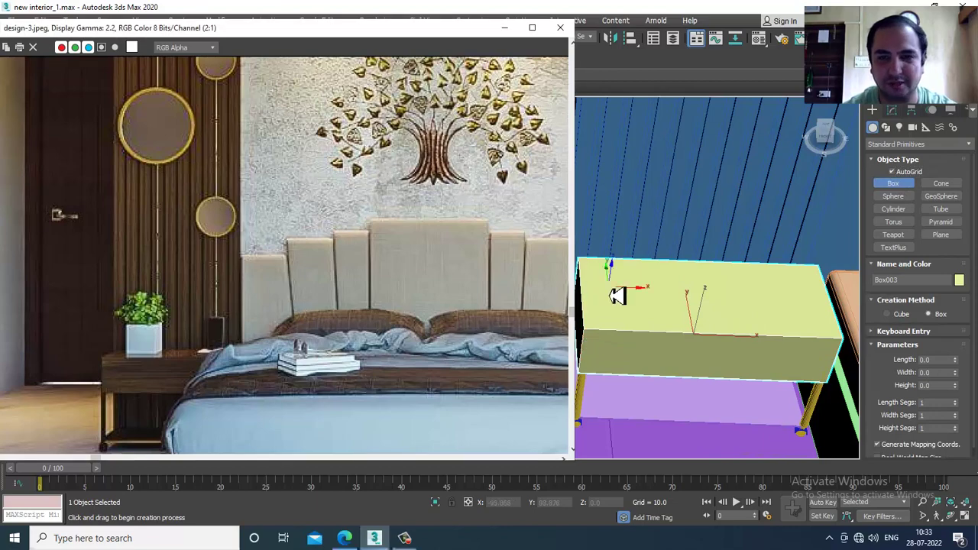
{"action": "left_click_drag", "start_coordinate": [619, 288], "coordinate": [698, 327]}
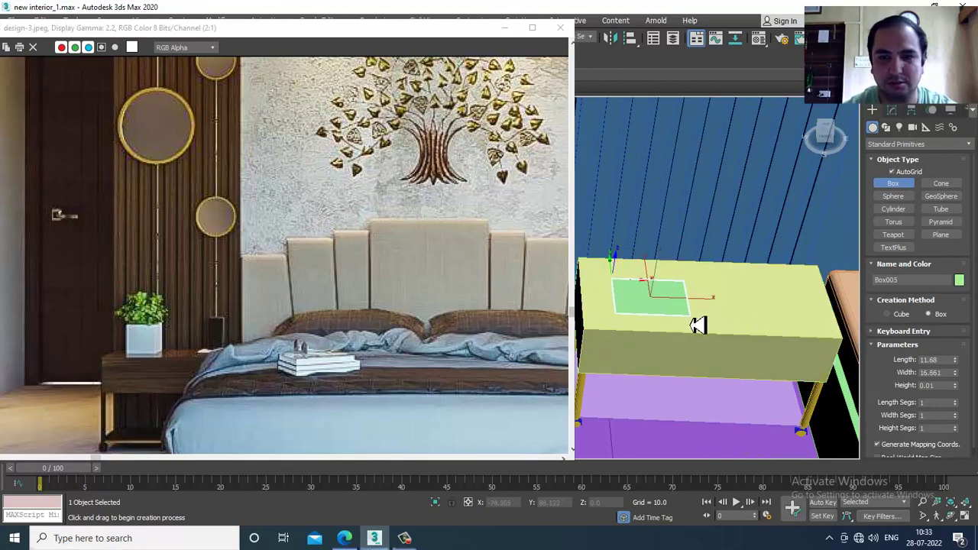
{"action": "left_click", "coordinate": [689, 257]}
Step: Convert the planter box on the nightstand to an Editable Poly
{"action": "middle_click_drag", "start_coordinate": [738, 280], "coordinate": [737, 256], "text": "alt"}
{"action": "key", "text": "w"}
{"action": "middle_click_drag", "start_coordinate": [679, 280], "coordinate": [655, 285], "text": "alt"}
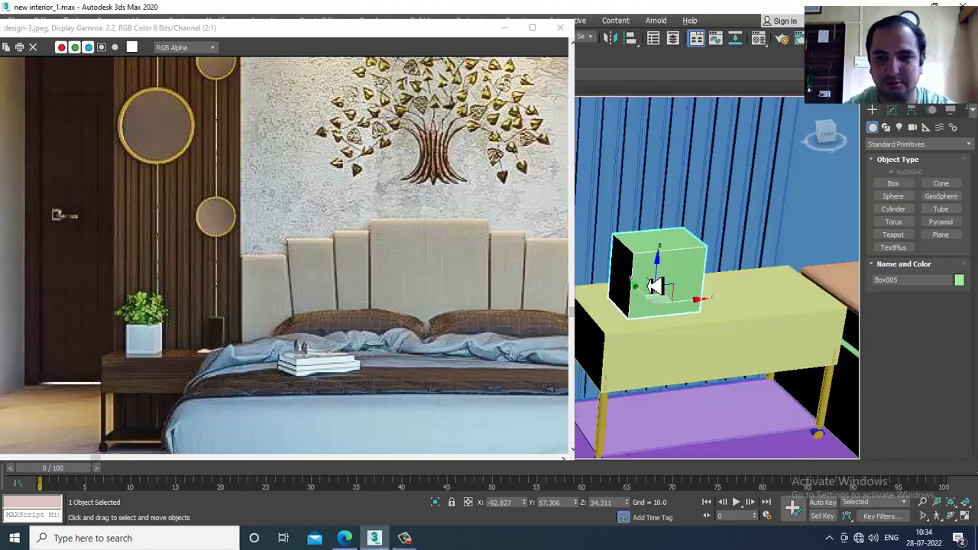
{"action": "scroll", "coordinate": [663, 275], "scroll_direction": "up", "scroll_amount": 3}
{"action": "right_click", "coordinate": [664, 274]}
{"action": "mouse_move", "coordinate": [749, 351]}
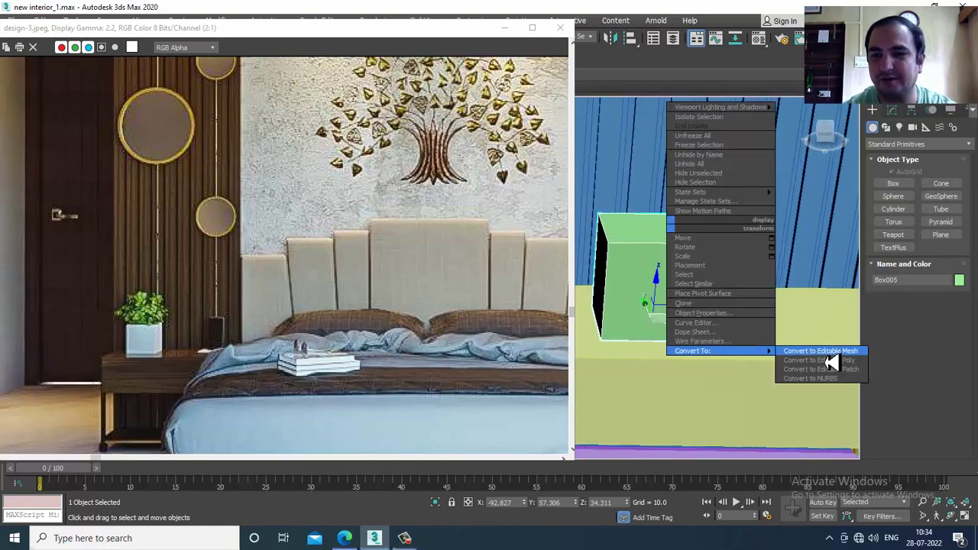
{"action": "left_click", "coordinate": [829, 361]}
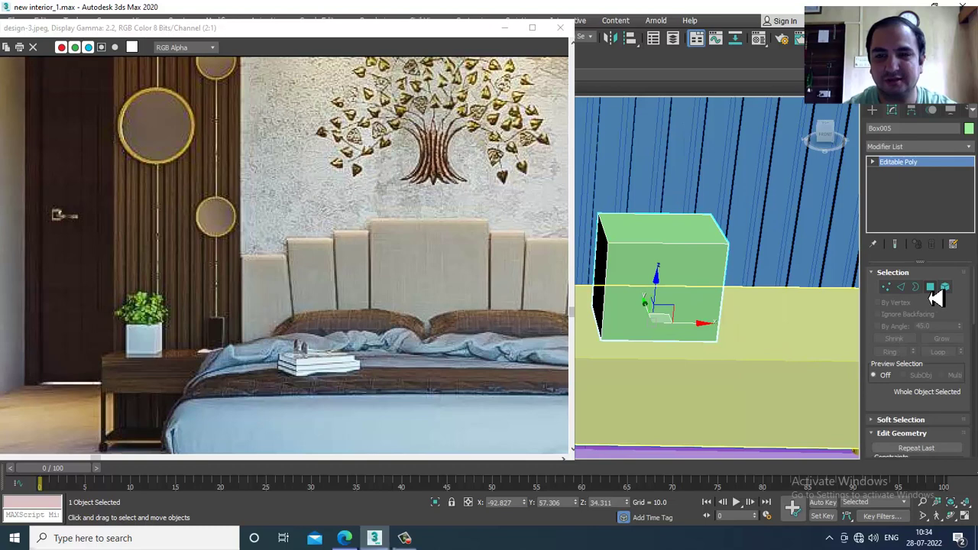
Step: Inset the planter box's top polygon by 0.512 to form a thin rim
{"action": "key", "text": "4"}
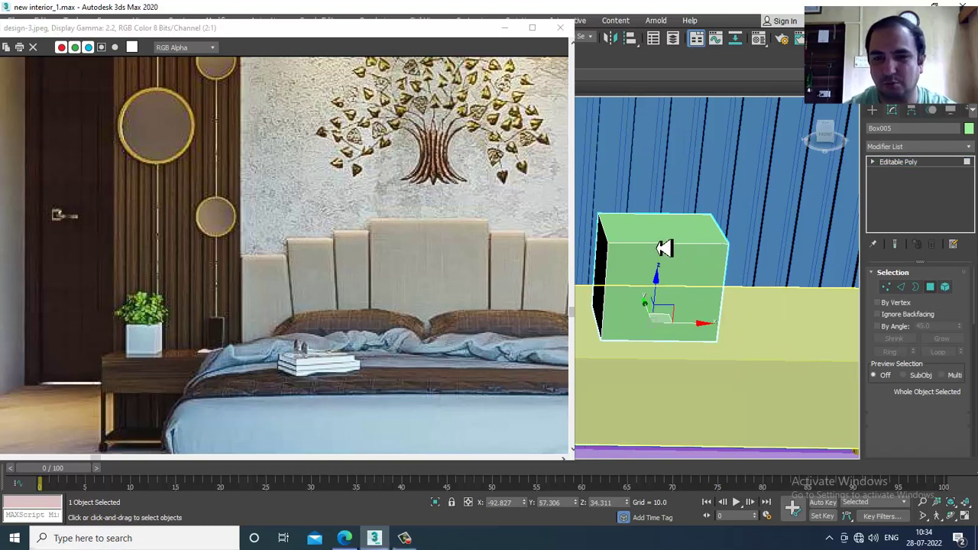
{"action": "left_click", "coordinate": [699, 233]}
{"action": "scroll", "coordinate": [956, 307], "scroll_direction": "down", "scroll_amount": 3}
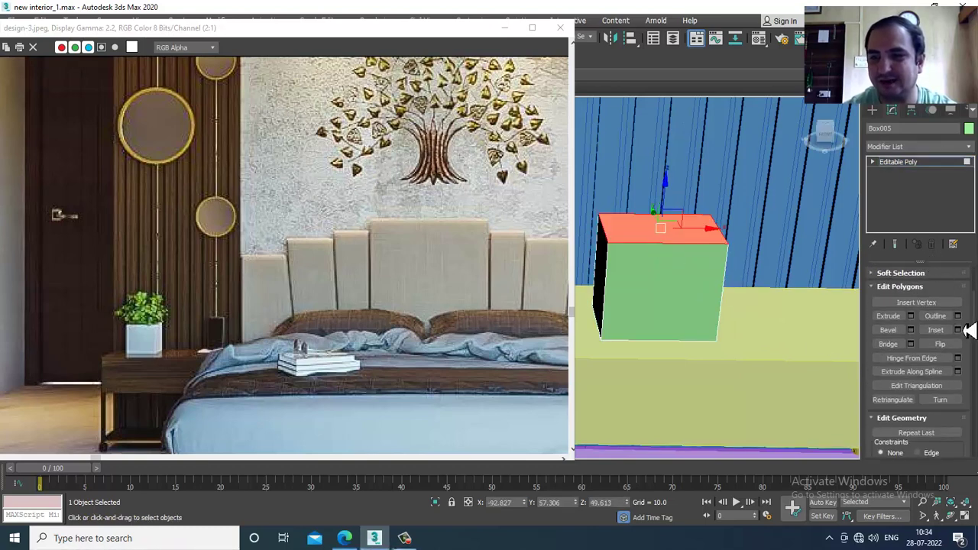
{"action": "left_click", "coordinate": [957, 329]}
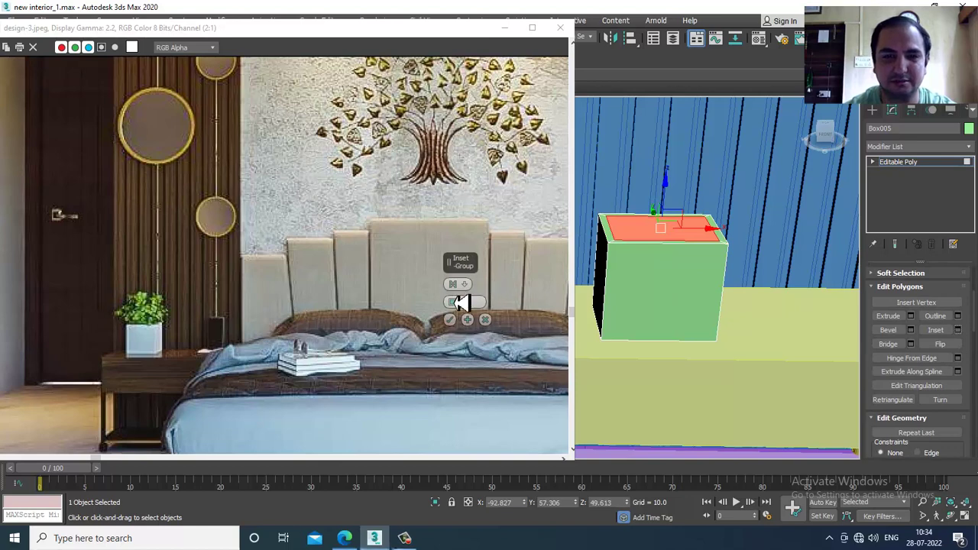
{"action": "left_click_drag", "start_coordinate": [458, 302], "coordinate": [463, 316]}
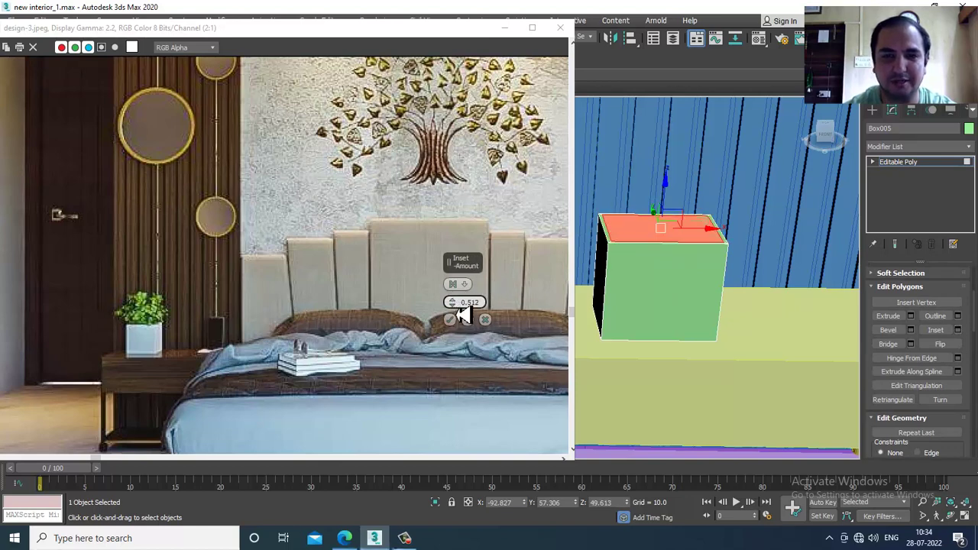
{"action": "left_click", "coordinate": [450, 321]}
Step: Extrude the inset polygon by -15.115 to hollow out the planter, and leave polygon editing
{"action": "middle_click_drag", "start_coordinate": [657, 290], "coordinate": [691, 292], "text": "alt"}
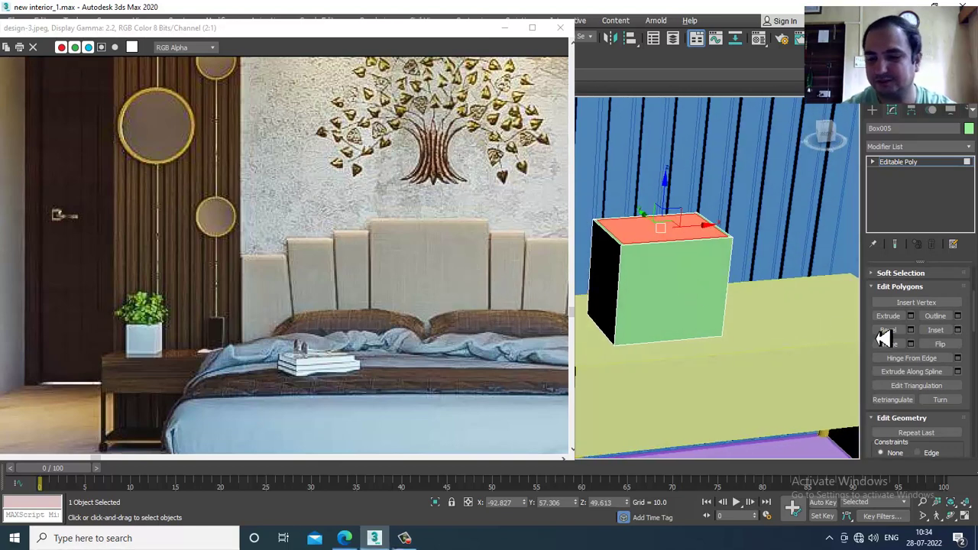
{"action": "left_click", "coordinate": [909, 316]}
{"action": "mouse_move", "coordinate": [459, 303]}
{"action": "left_mouse_down"}
{"action": "mouse_move", "coordinate": [497, 440]}
{"action": "mouse_move", "coordinate": [578, 423]}
{"action": "left_mouse_up"}
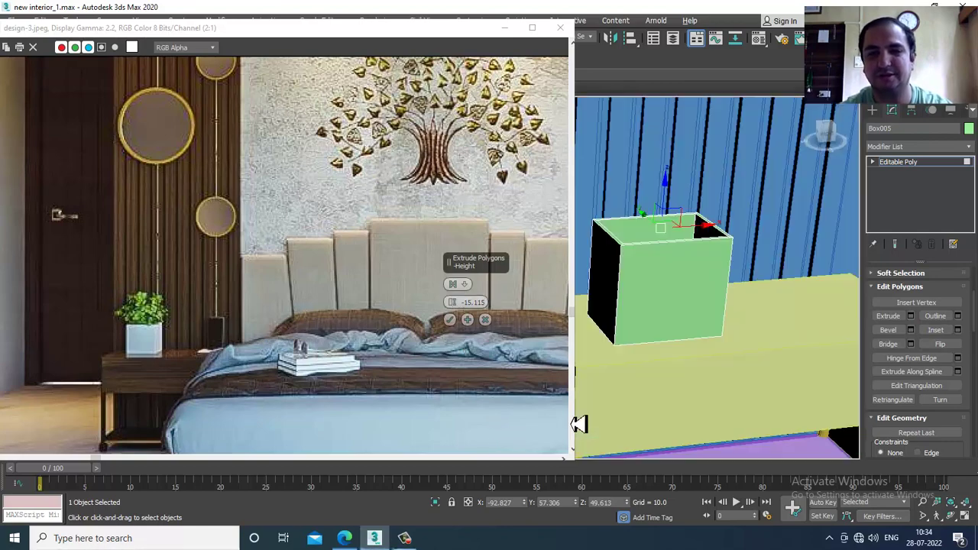
{"action": "left_click", "coordinate": [450, 321]}
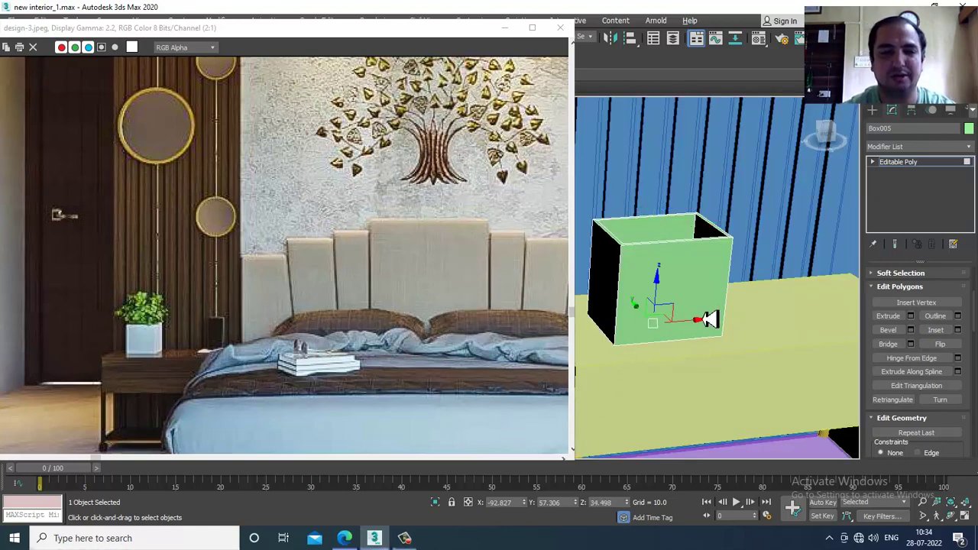
{"action": "middle_click_drag", "start_coordinate": [793, 305], "coordinate": [749, 310], "text": "alt"}
{"action": "scroll", "coordinate": [779, 278], "scroll_direction": "down", "scroll_amount": 5}
{"action": "middle_click_drag", "start_coordinate": [781, 277], "coordinate": [751, 326]}
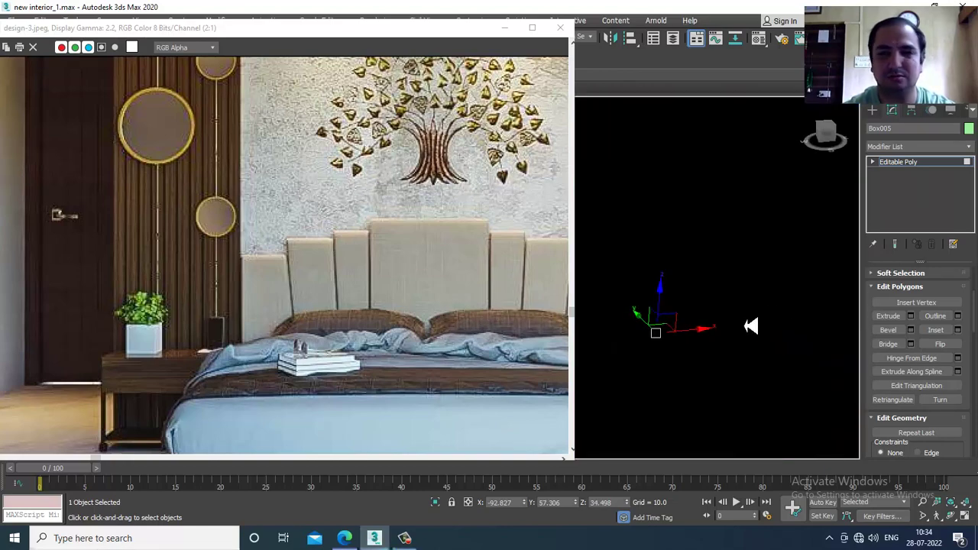
{"action": "left_click", "coordinate": [923, 162]}
Step: Draw a straight vertical spline line with AutoGrid off in the front view, running down from the top of the left slatted panel
{"action": "scroll", "coordinate": [217, 271], "scroll_direction": "down", "scroll_amount": 1}
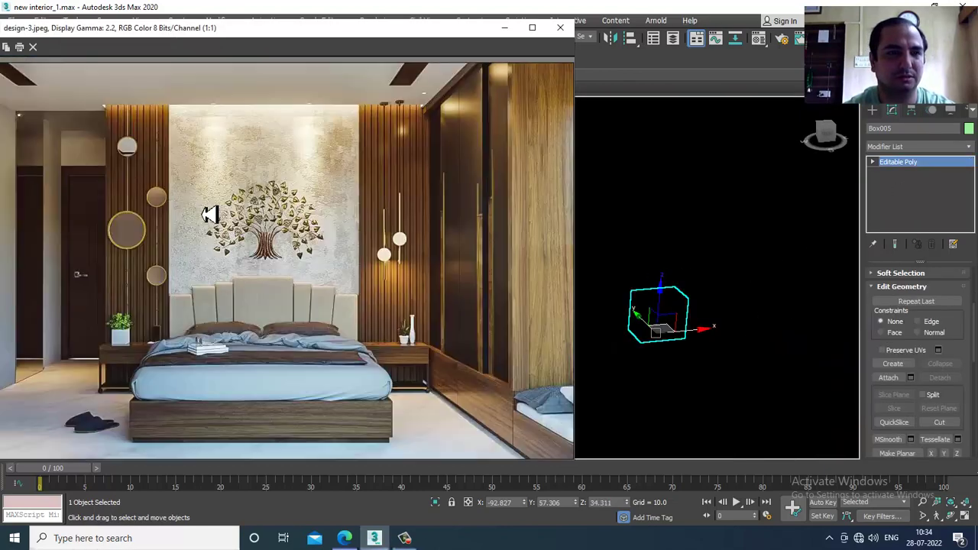
{"action": "middle_click_drag", "start_coordinate": [813, 224], "coordinate": [691, 218], "text": "alt"}
{"action": "key", "text": "alt+w"}
{"action": "scroll", "coordinate": [711, 208], "scroll_direction": "down", "scroll_amount": 15}
{"action": "scroll", "coordinate": [700, 205], "scroll_direction": "down", "scroll_amount": 4}
{"action": "scroll", "coordinate": [694, 171], "scroll_direction": "down", "scroll_amount": 3}
{"action": "middle_click_drag", "start_coordinate": [693, 172], "coordinate": [680, 208]}
{"action": "scroll", "coordinate": [680, 202], "scroll_direction": "up", "scroll_amount": 4}
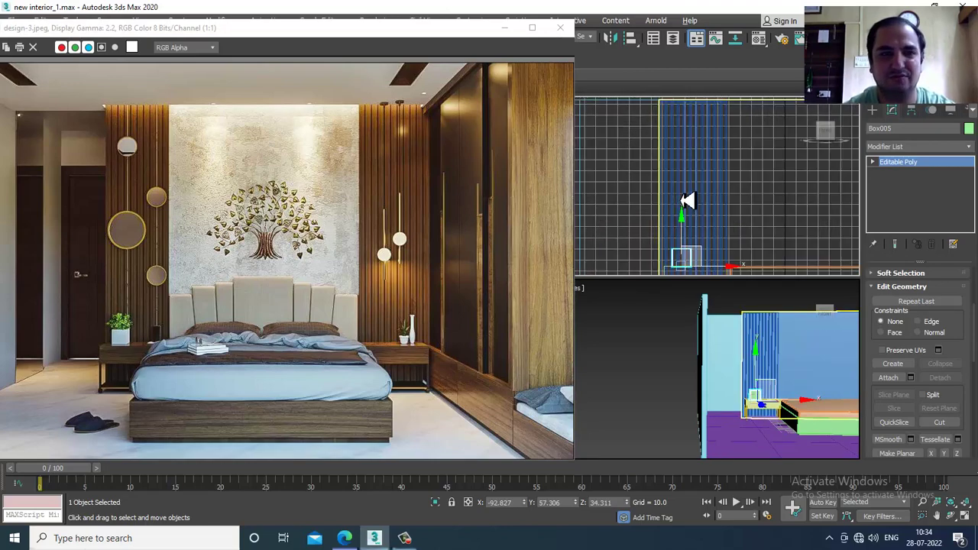
{"action": "left_click", "coordinate": [873, 111]}
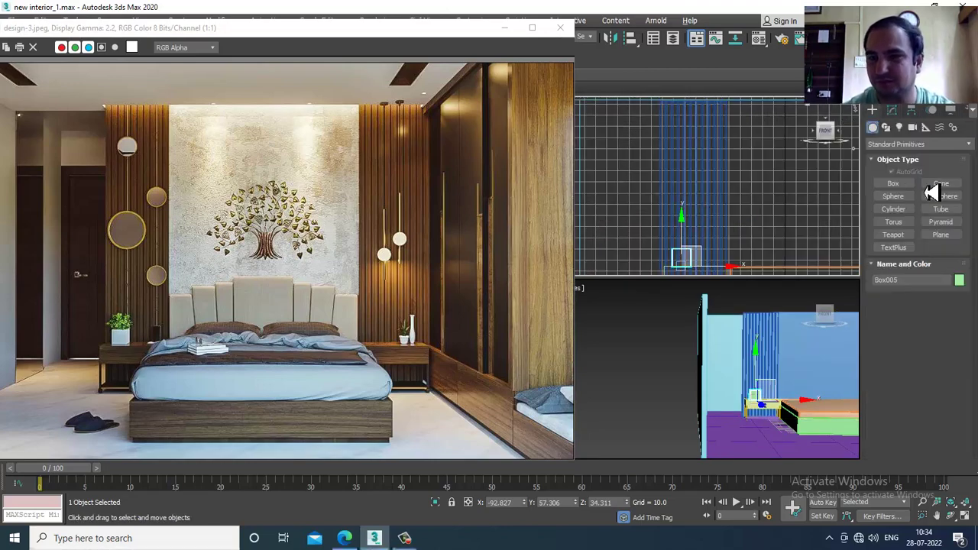
{"action": "left_click", "coordinate": [885, 127]}
{"action": "left_click", "coordinate": [909, 194]}
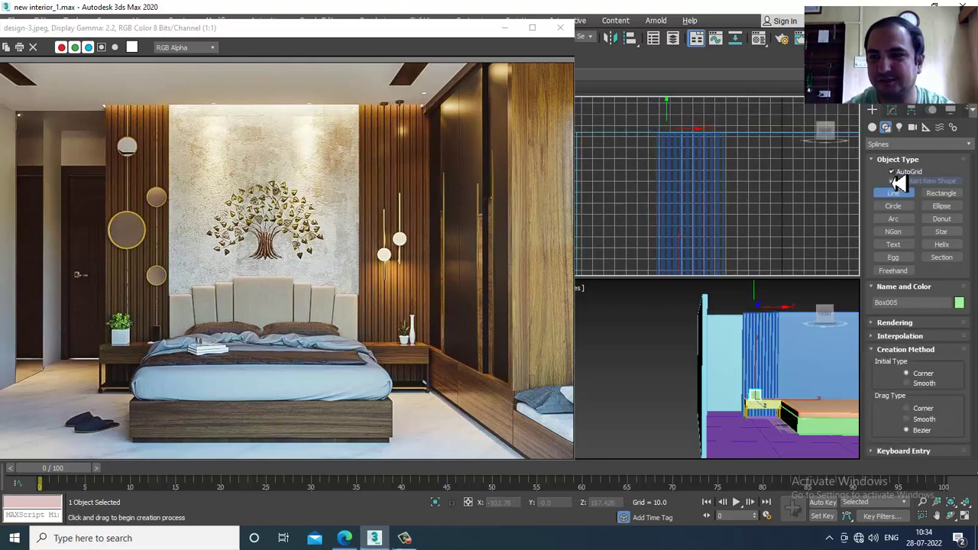
{"action": "left_click", "coordinate": [667, 130]}
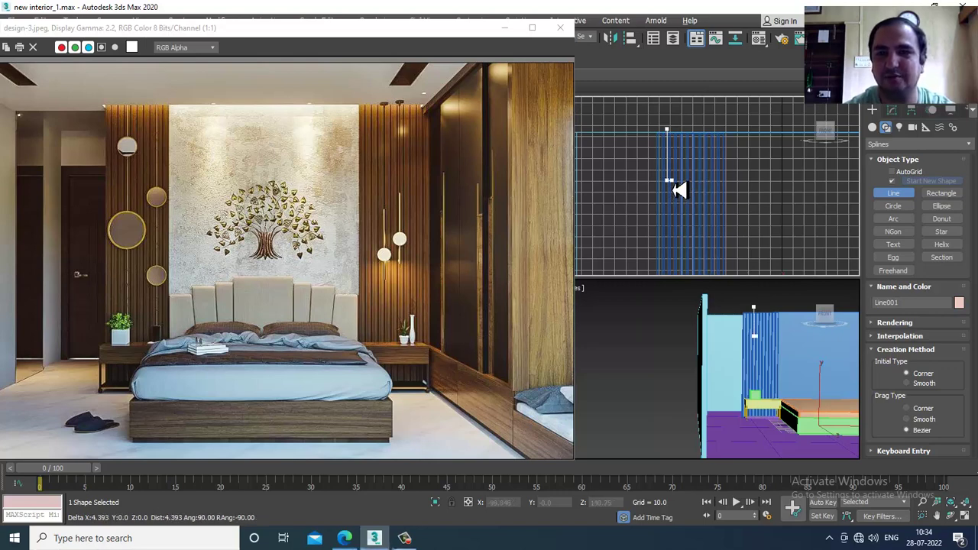
{"action": "right_click", "coordinate": [673, 191]}
{"action": "right_click", "coordinate": [673, 190]}
{"action": "key", "text": "alt+w"}
{"action": "key", "text": "alt+w"}
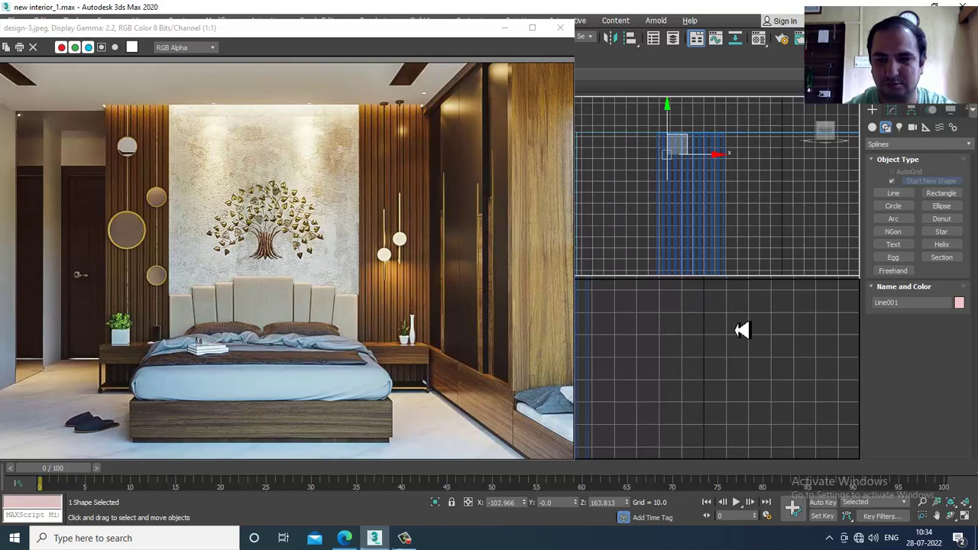
{"action": "key", "text": "p"}
{"action": "key", "text": "alt+w"}
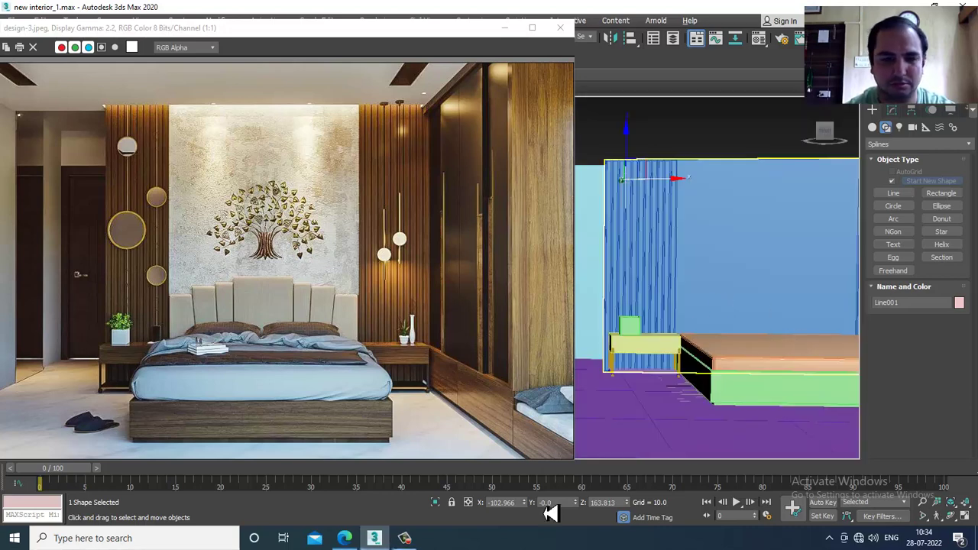
{"action": "left_click", "coordinate": [411, 537]}
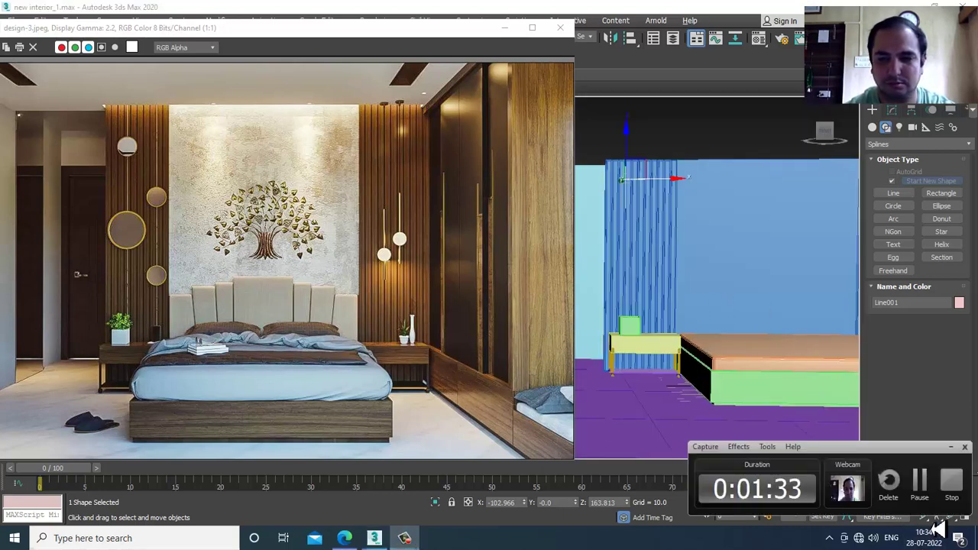
{"action": "left_click", "coordinate": [921, 492]}
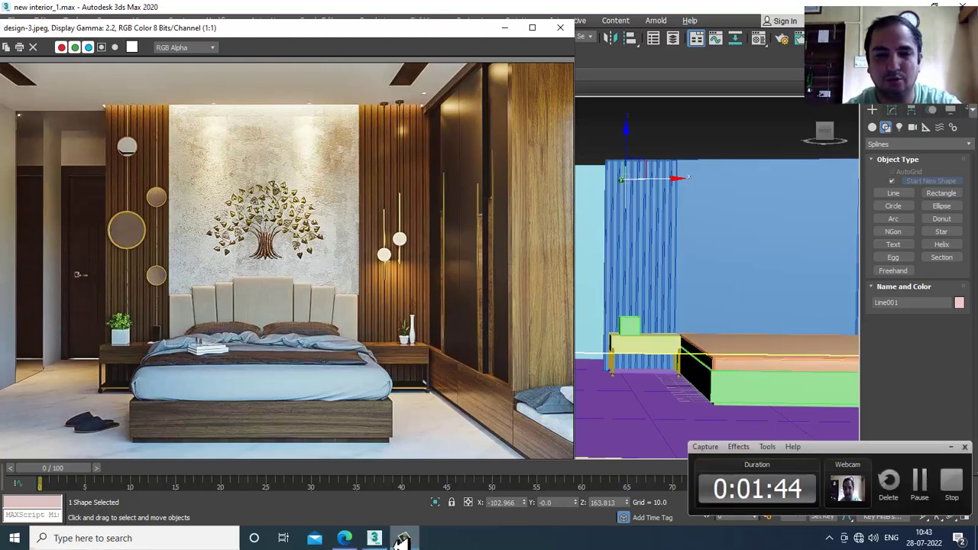
Step: Create a thin cylinder of about 4.22 radius and 1.23 height in the front view at the lower end of the hanging line
{"action": "left_click", "coordinate": [736, 112]}
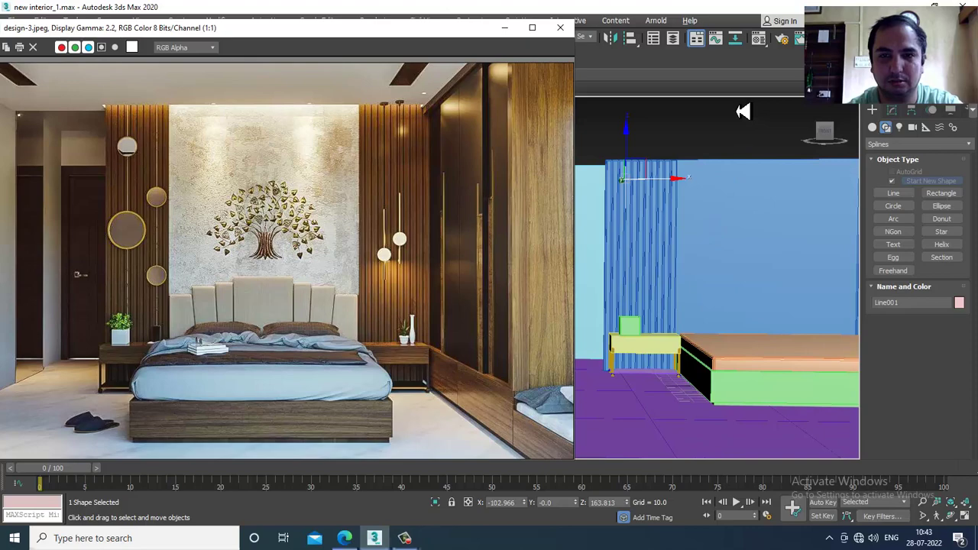
{"action": "key", "text": "alt+w"}
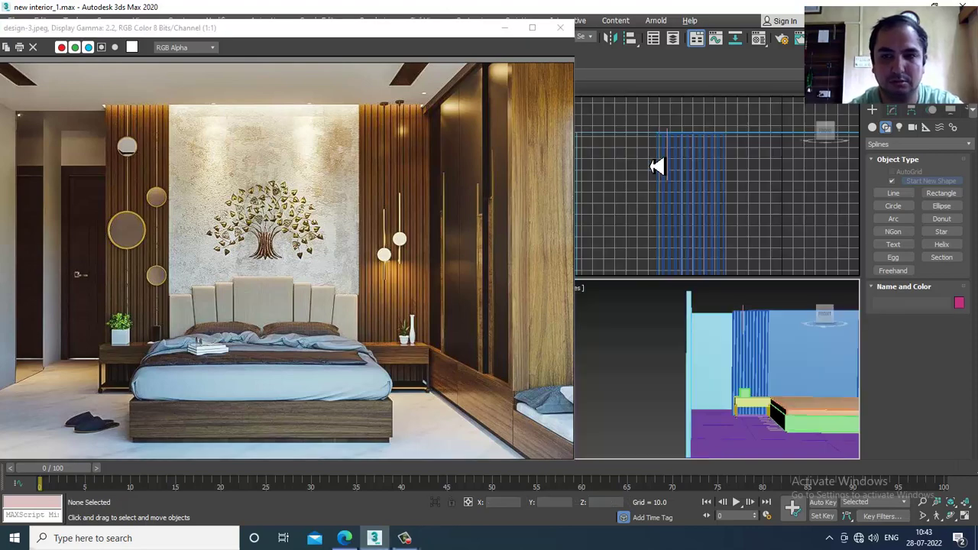
{"action": "key", "text": "alt+w"}
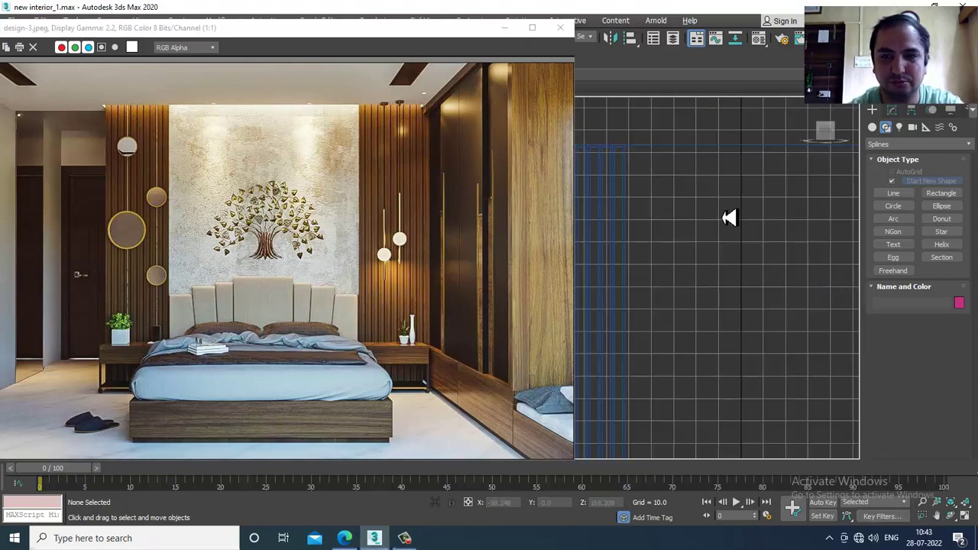
{"action": "middle_click_drag", "start_coordinate": [824, 161], "coordinate": [698, 186]}
{"action": "scroll", "coordinate": [726, 216], "scroll_direction": "up", "scroll_amount": 3}
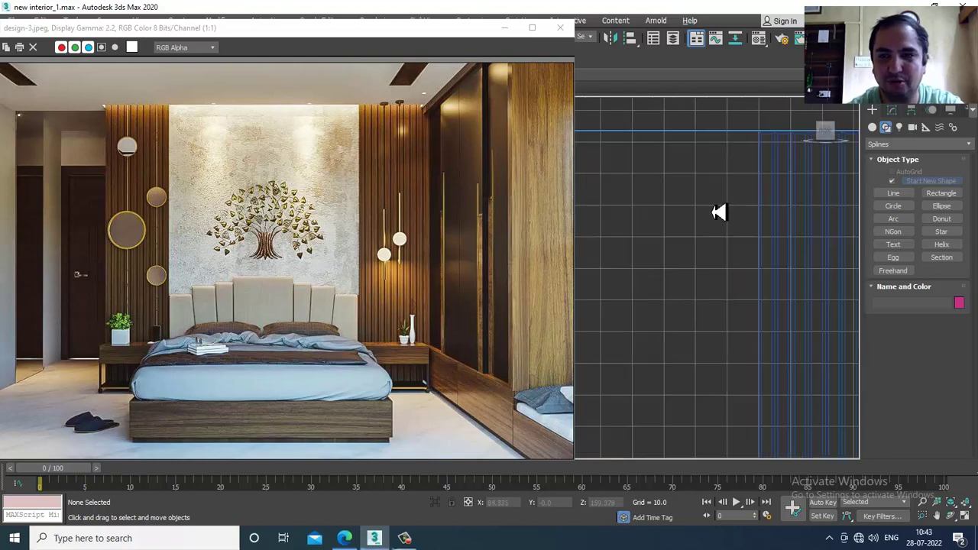
{"action": "scroll", "coordinate": [703, 214], "scroll_direction": "down", "scroll_amount": 6}
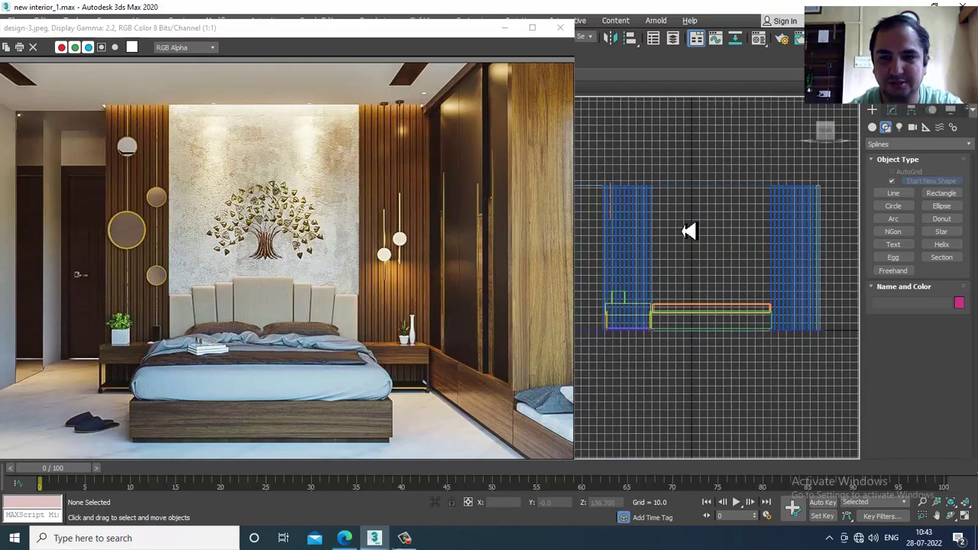
{"action": "scroll", "coordinate": [689, 231], "scroll_direction": "up", "scroll_amount": 6}
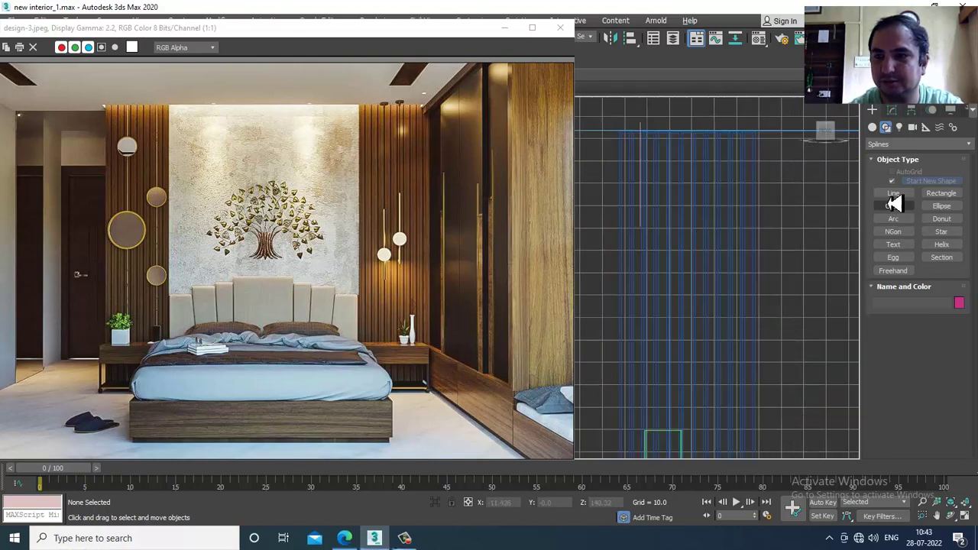
{"action": "left_click", "coordinate": [873, 128]}
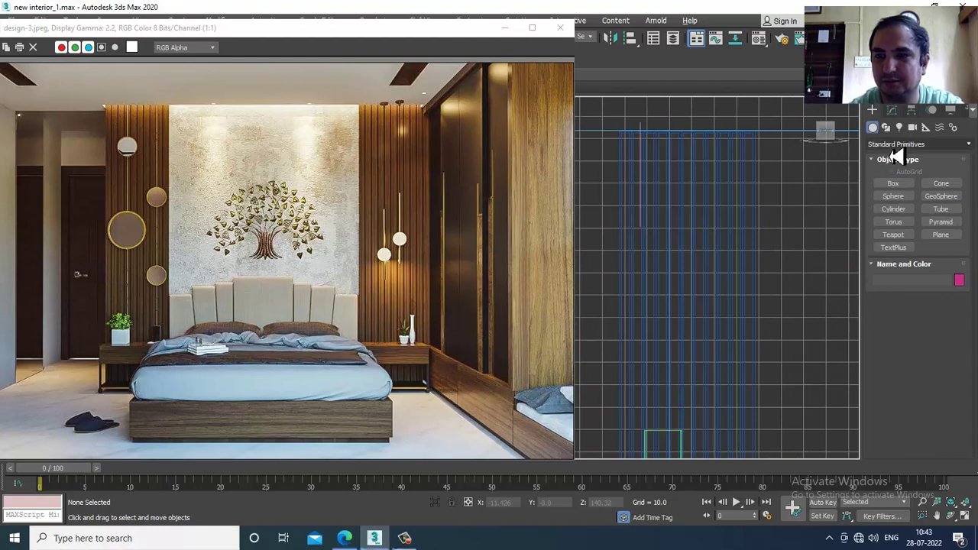
{"action": "left_click", "coordinate": [894, 209]}
{"action": "scroll", "coordinate": [680, 252], "scroll_direction": "up", "scroll_amount": 4}
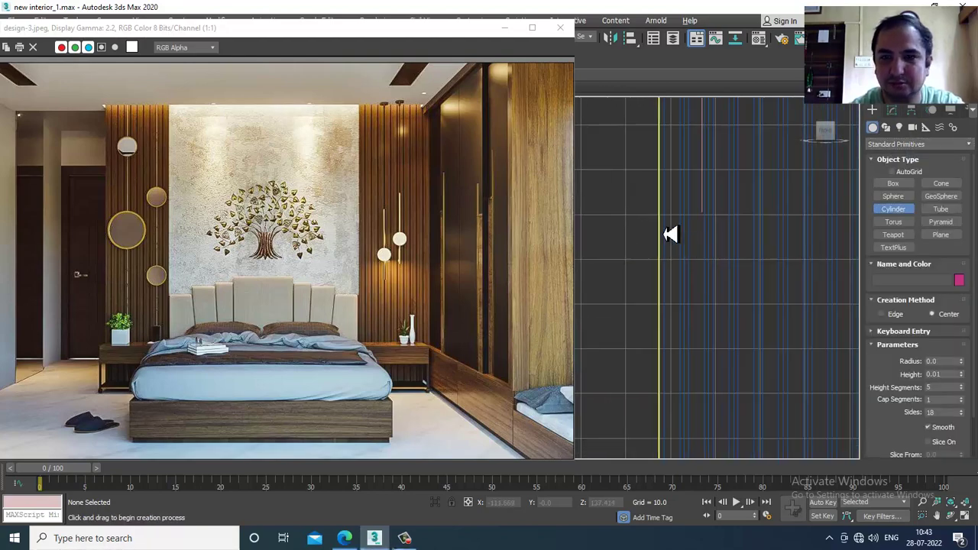
{"action": "left_click_drag", "start_coordinate": [701, 222], "coordinate": [716, 234]}
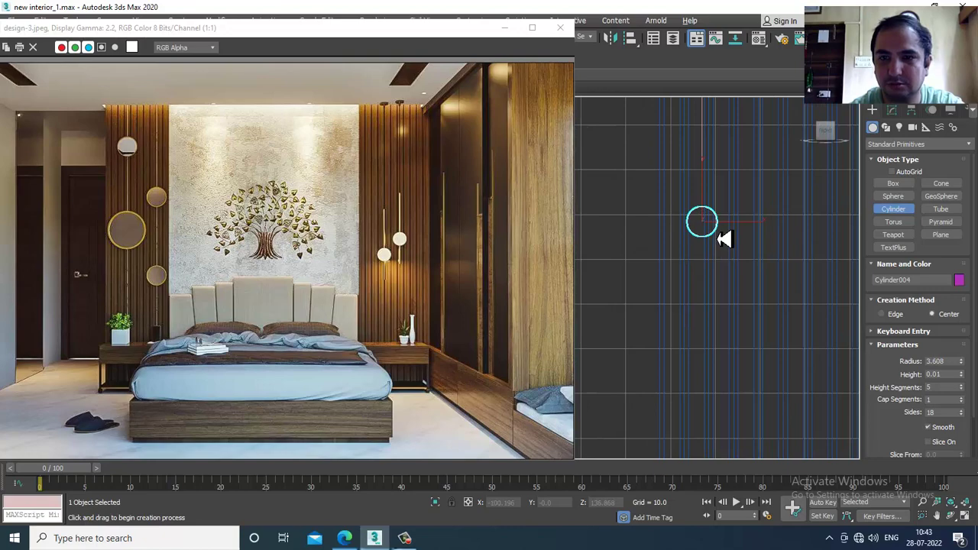
{"action": "left_click", "coordinate": [720, 239]}
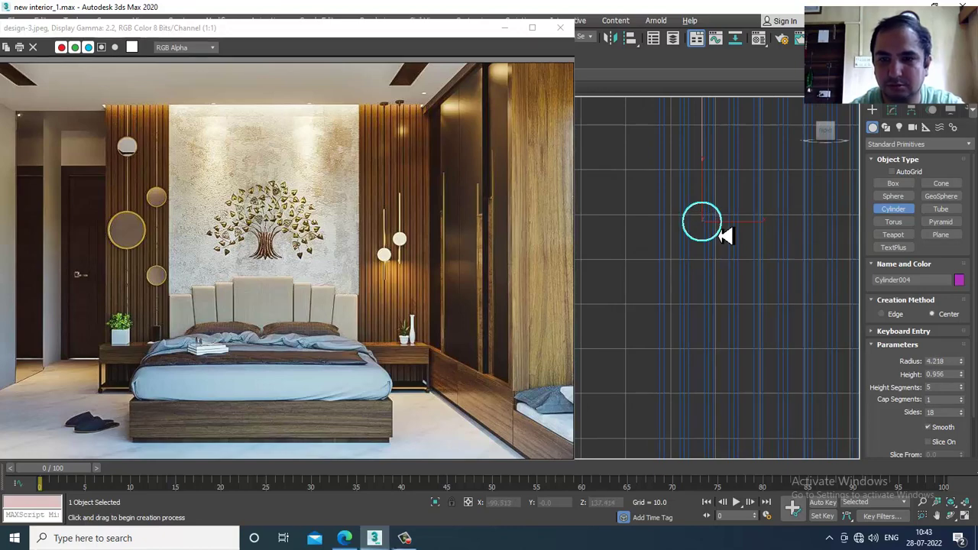
{"action": "key", "text": "w"}
Step: Enable viewport rendering for the hanging line and set its radial thickness to 0.44
{"action": "key", "text": "alt+w"}
{"action": "middle_click", "coordinate": [752, 364]}
{"action": "key", "text": "alt+w"}
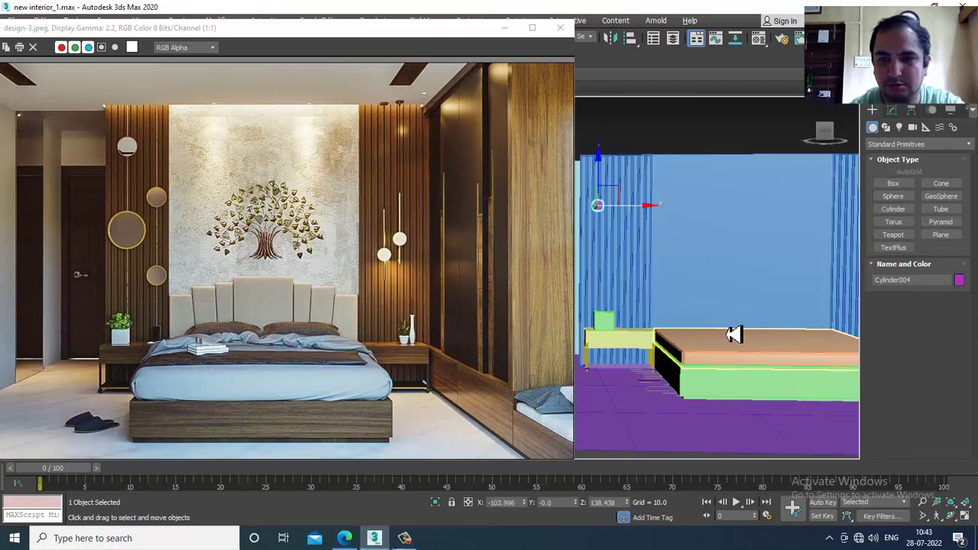
{"action": "middle_click_drag", "start_coordinate": [731, 334], "coordinate": [761, 192], "text": "alt"}
{"action": "left_click", "coordinate": [751, 186]}
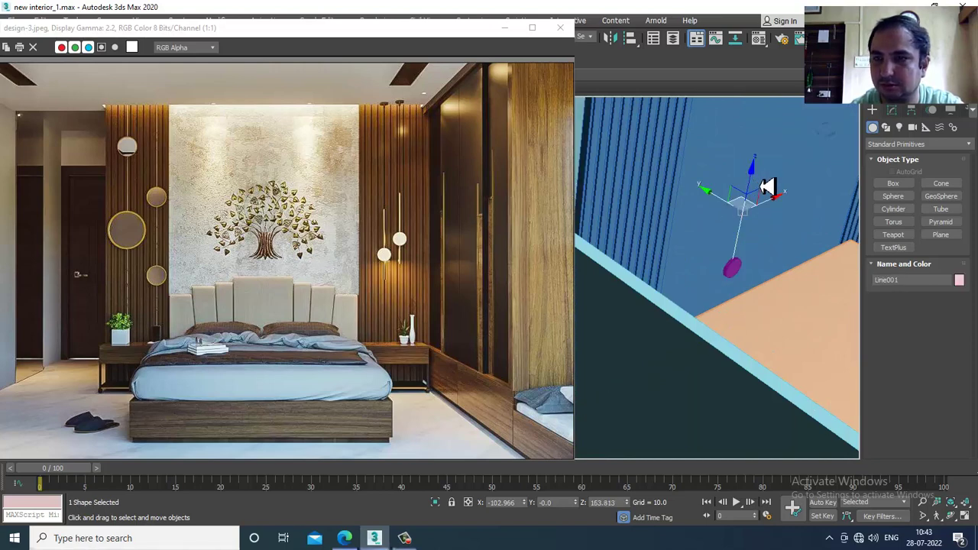
{"action": "left_click", "coordinate": [890, 112]}
{"action": "left_click_drag", "start_coordinate": [890, 327], "coordinate": [910, 544]}
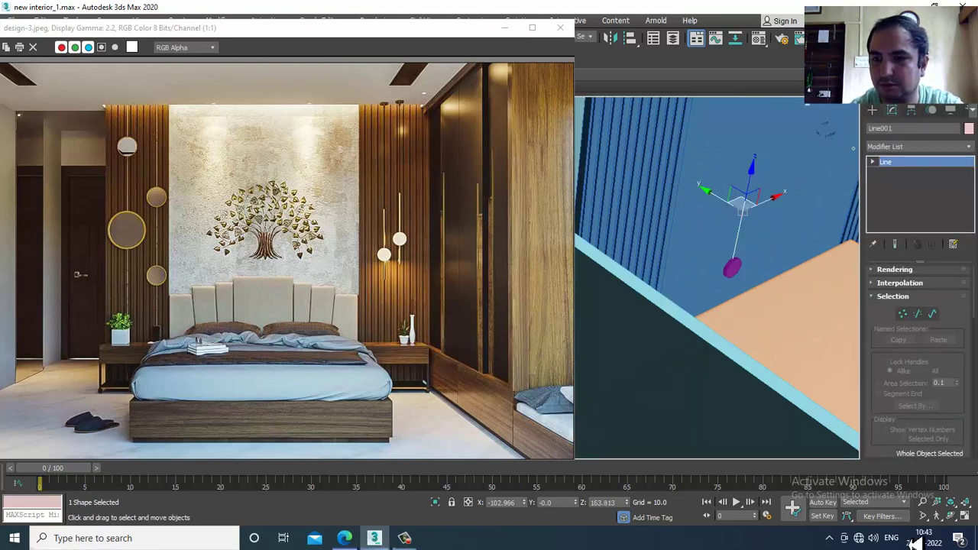
{"action": "left_click", "coordinate": [877, 275]}
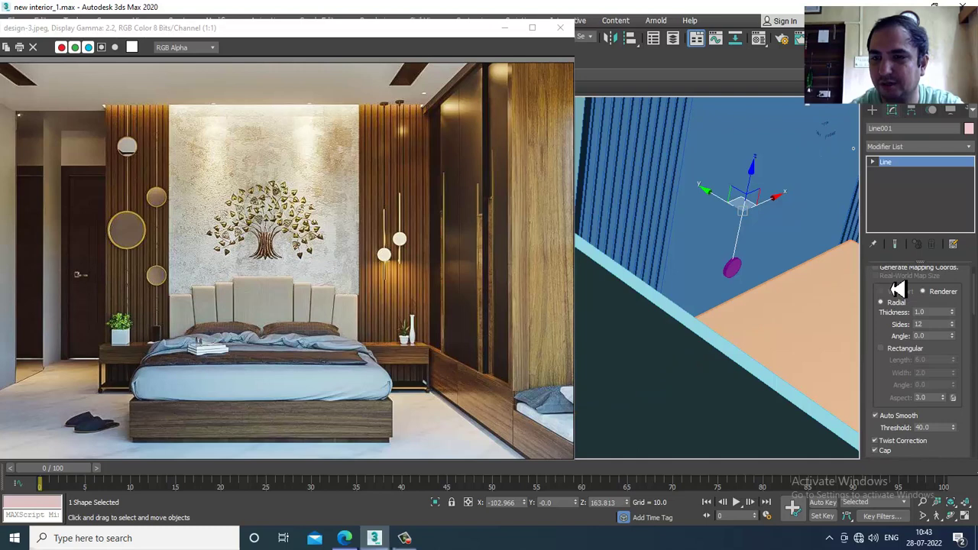
{"action": "scroll", "coordinate": [898, 294], "scroll_direction": "up", "scroll_amount": 2}
{"action": "scroll", "coordinate": [725, 254], "scroll_direction": "up", "scroll_amount": 5}
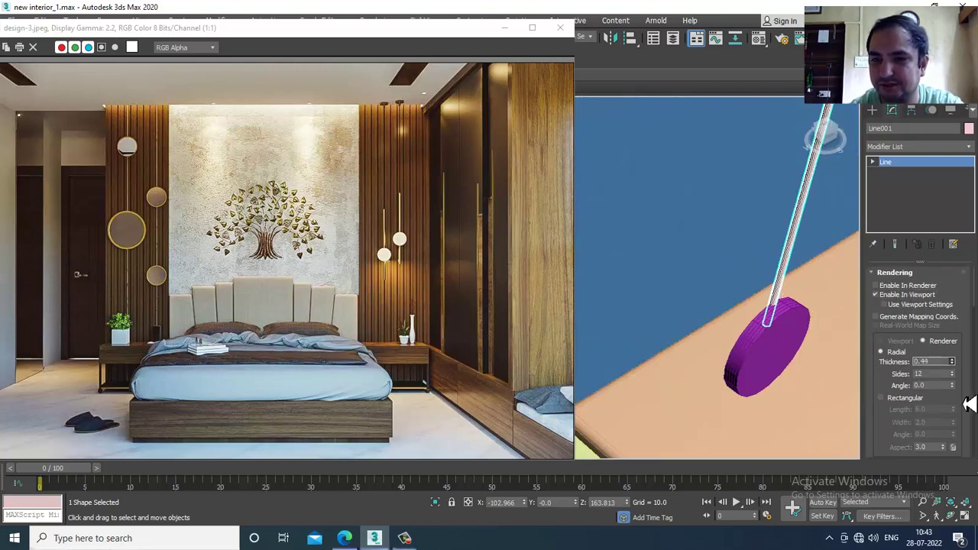
Step: Nudge the disc along Y to about 0.388 and reduce its height segments to 1
{"action": "left_click", "coordinate": [783, 348]}
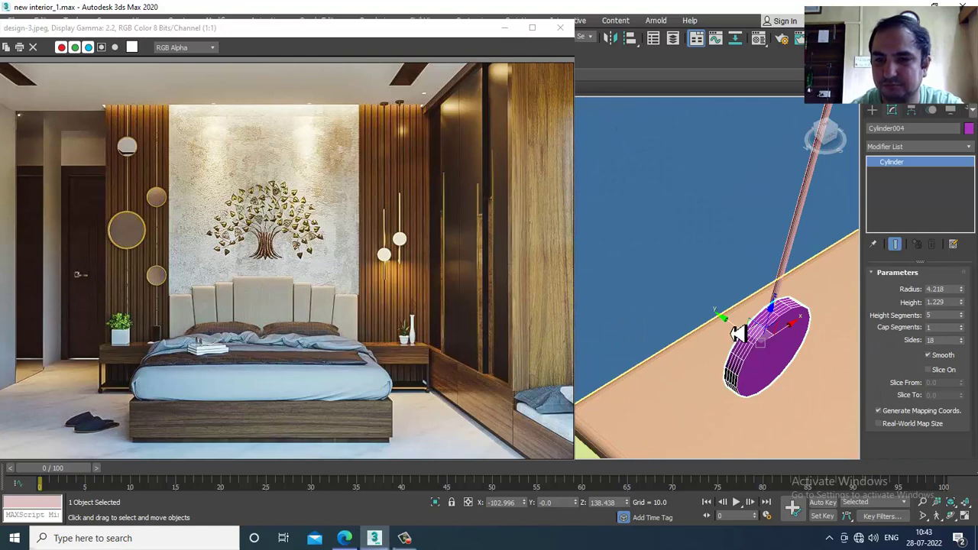
{"action": "middle_click_drag", "start_coordinate": [737, 334], "coordinate": [734, 330], "text": "alt"}
{"action": "middle_click_drag", "start_coordinate": [839, 337], "coordinate": [764, 298], "text": "alt"}
{"action": "left_click", "coordinate": [961, 318]}
{"action": "left_click", "coordinate": [961, 318]}
{"action": "left_click", "coordinate": [960, 318]}
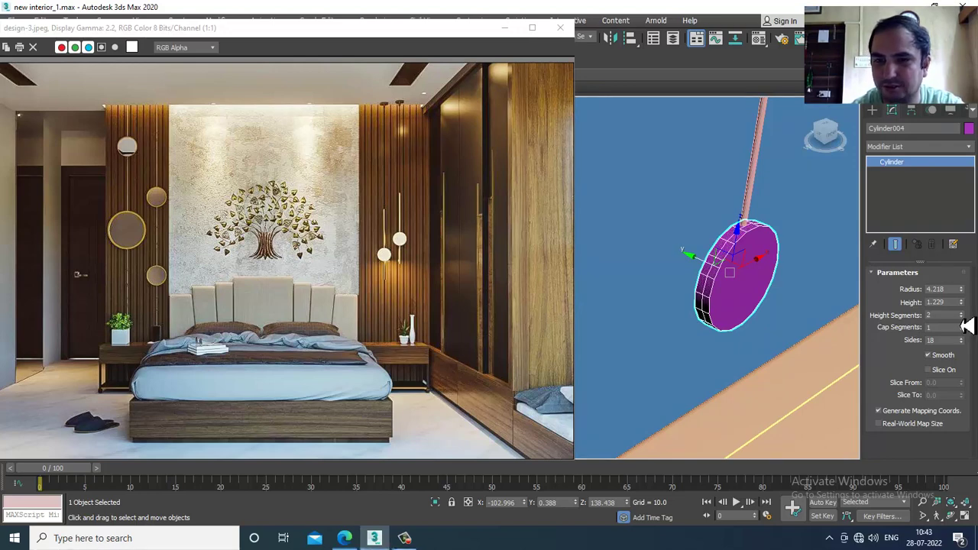
{"action": "middle_click_drag", "start_coordinate": [780, 278], "coordinate": [743, 260], "text": "alt"}
Step: Convert the disc to an Editable Poly and select its front face polygon
{"action": "right_click", "coordinate": [746, 252]}
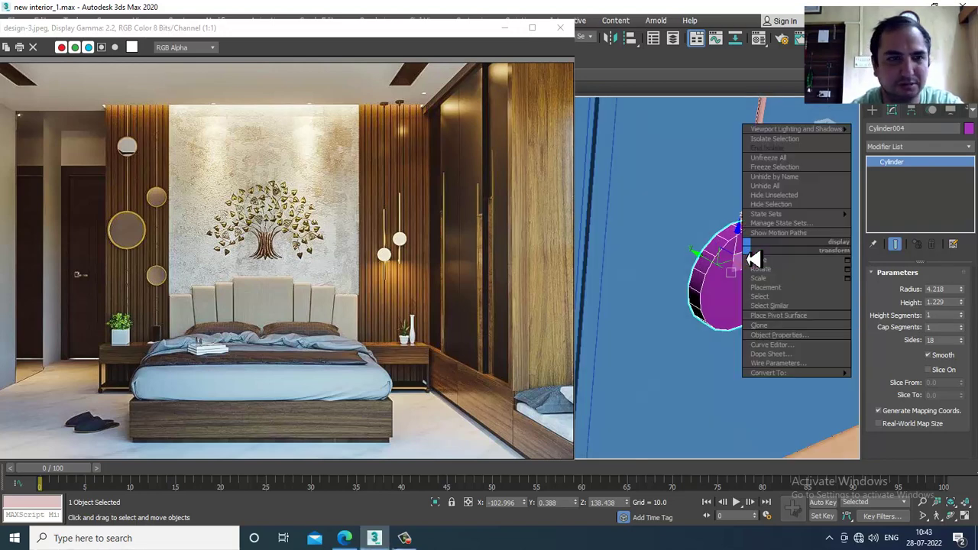
{"action": "mouse_move", "coordinate": [804, 375]}
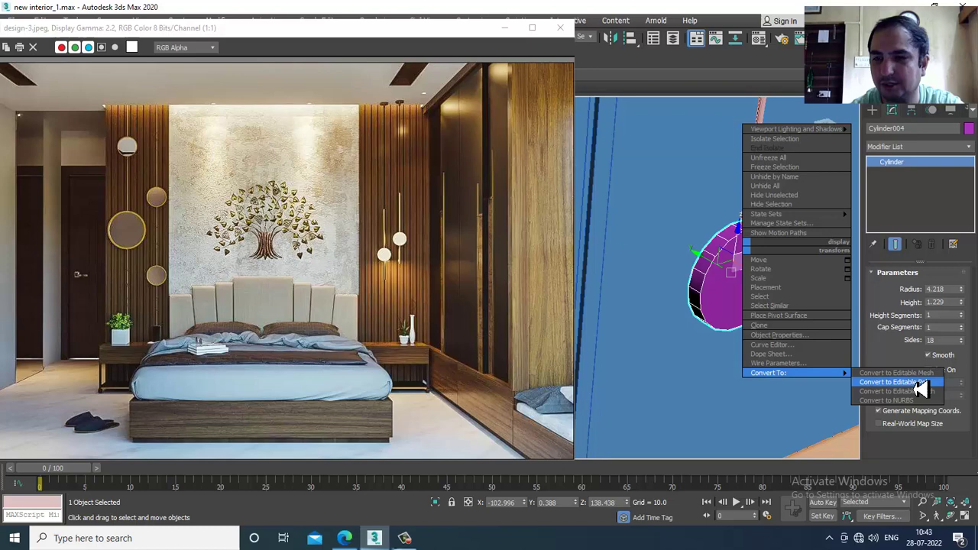
{"action": "left_click", "coordinate": [878, 382]}
{"action": "key", "text": "4"}
{"action": "left_click", "coordinate": [776, 305]}
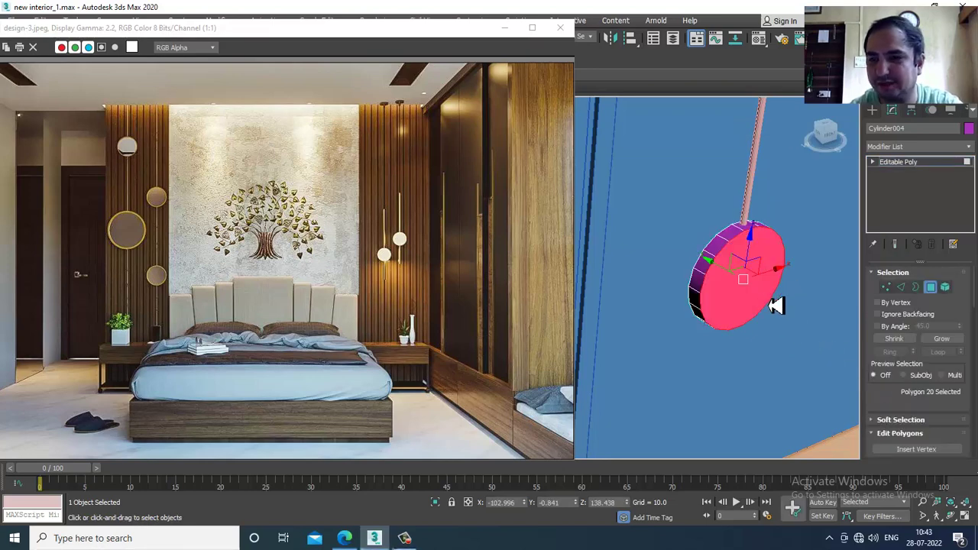
Step: Inset the disc's front polygon by 0.512 to form a thin rim
{"action": "scroll", "coordinate": [935, 407], "scroll_direction": "down", "scroll_amount": 3}
{"action": "left_click", "coordinate": [959, 356]}
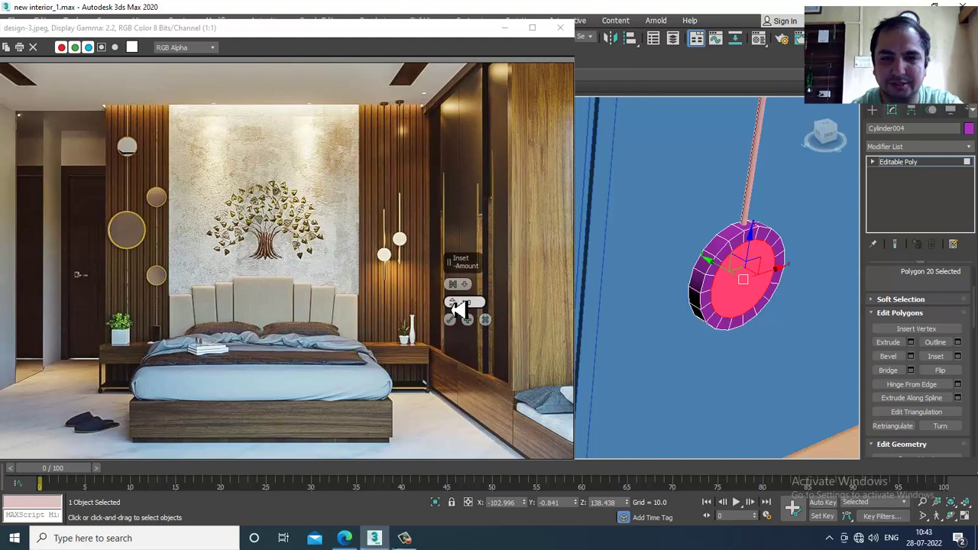
{"action": "left_click_drag", "start_coordinate": [457, 307], "coordinate": [464, 313]}
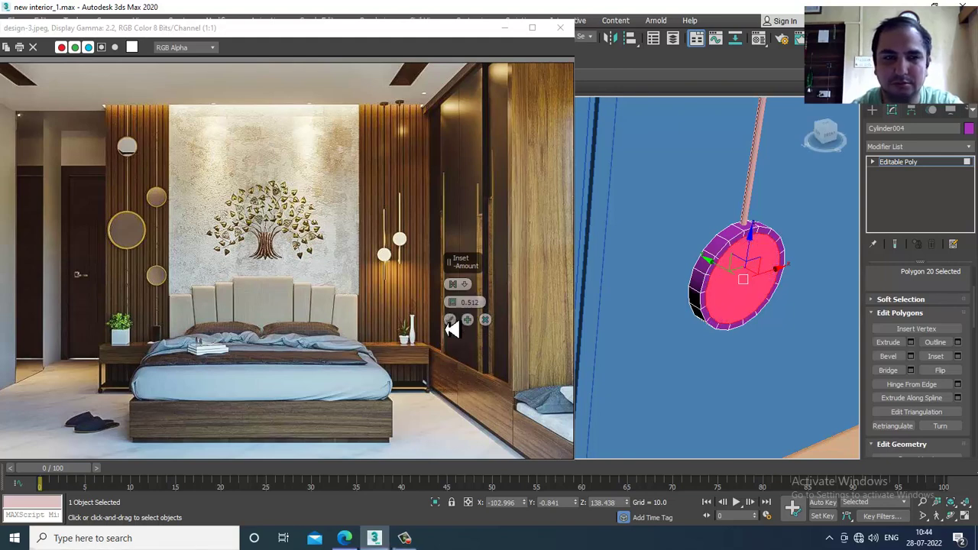
{"action": "left_click", "coordinate": [451, 321]}
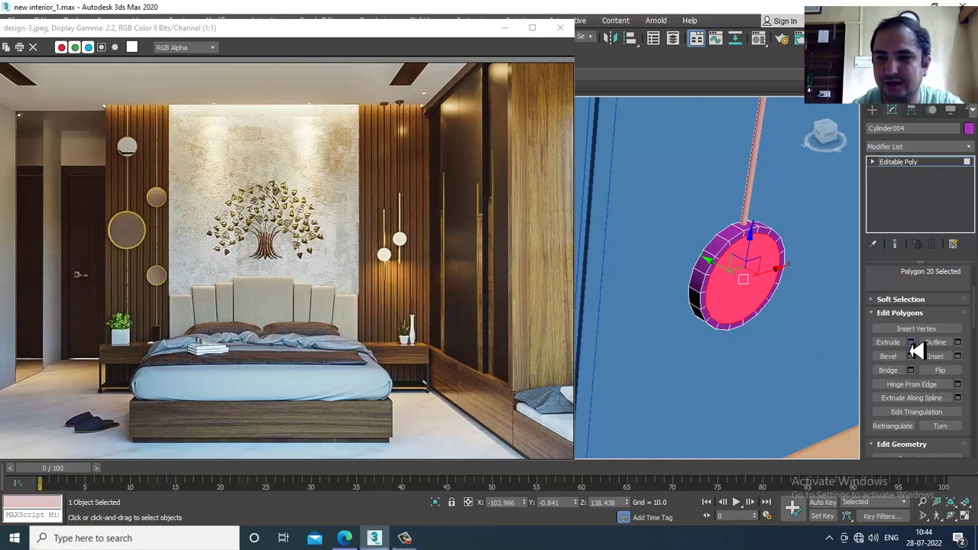
Step: Extrude the inset polygon inward by about -0.241 to recess the disc's face, and leave polygon editing
{"action": "left_click", "coordinate": [910, 342]}
{"action": "left_click_drag", "start_coordinate": [456, 309], "coordinate": [482, 365]}
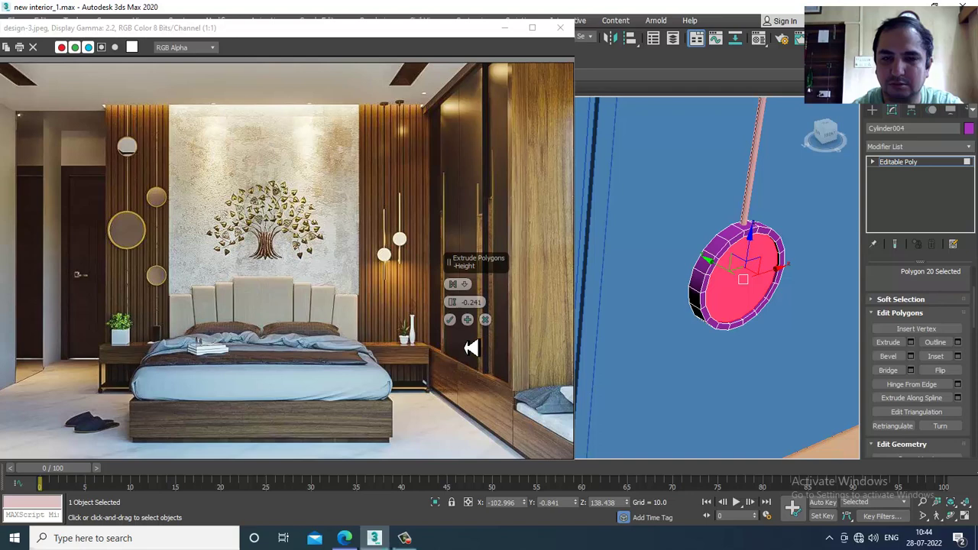
{"action": "left_click", "coordinate": [452, 321]}
{"action": "left_click", "coordinate": [898, 162]}
Step: Move the disc along Y to about 0.632 and scale it uniformly to 125 percent
{"action": "middle_click_drag", "start_coordinate": [713, 245], "coordinate": [705, 283], "text": "alt"}
{"action": "left_click_drag", "start_coordinate": [703, 269], "coordinate": [705, 269]}
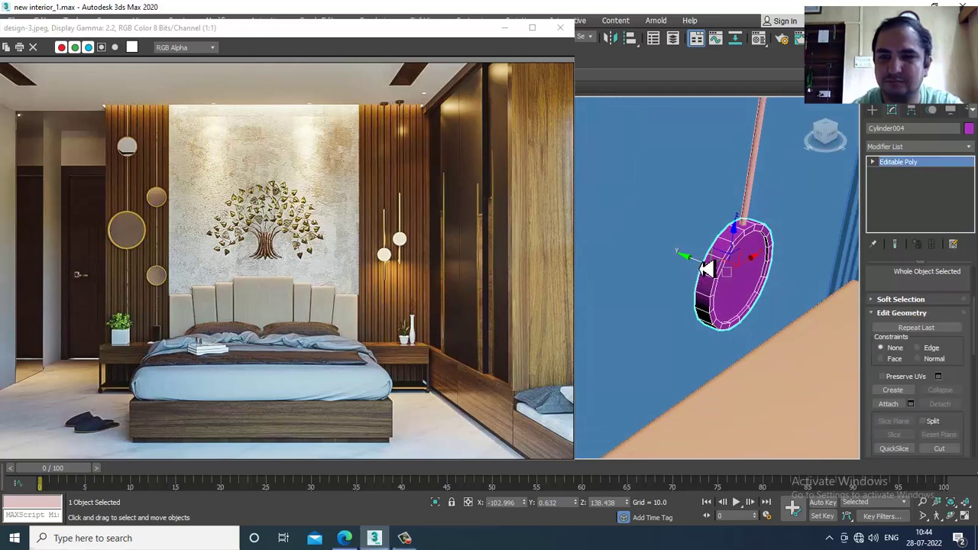
{"action": "scroll", "coordinate": [705, 269], "scroll_direction": "down", "scroll_amount": 5}
{"action": "key", "text": "alt+w"}
{"action": "middle_click_drag", "start_coordinate": [803, 199], "coordinate": [679, 221]}
{"action": "key", "text": "alt+w"}
{"action": "scroll", "coordinate": [797, 200], "scroll_direction": "down", "scroll_amount": 4}
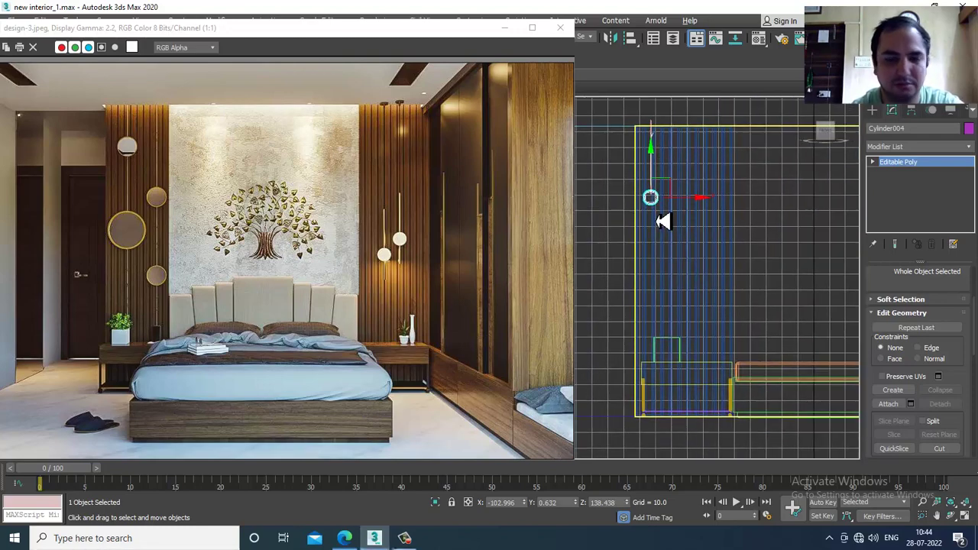
{"action": "key", "text": "r"}
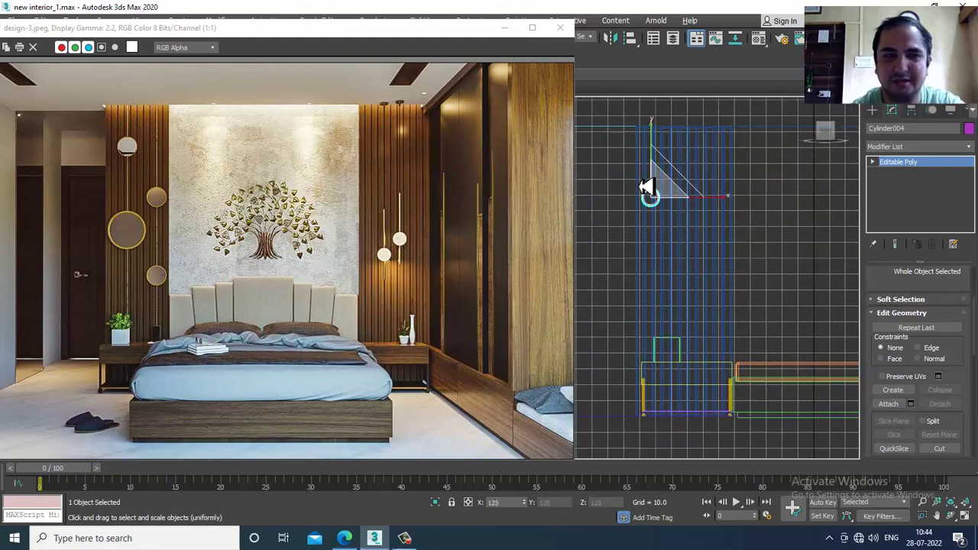
{"action": "key", "text": "w"}
Step: Extend the line's lower vertex down to about Z 105.2 and raise the disc along the line to about Z 145.3
{"action": "left_click", "coordinate": [653, 144]}
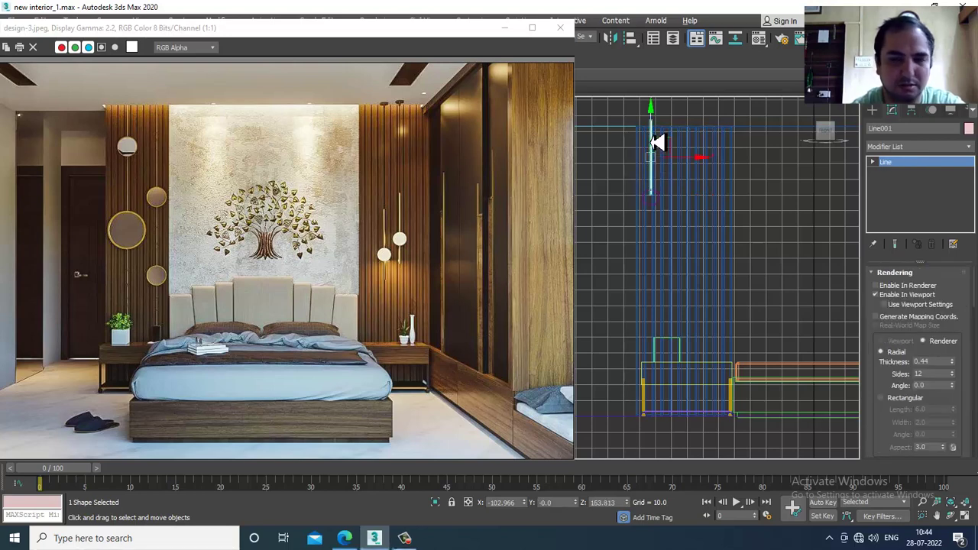
{"action": "left_click_drag", "start_coordinate": [654, 171], "coordinate": [670, 229]}
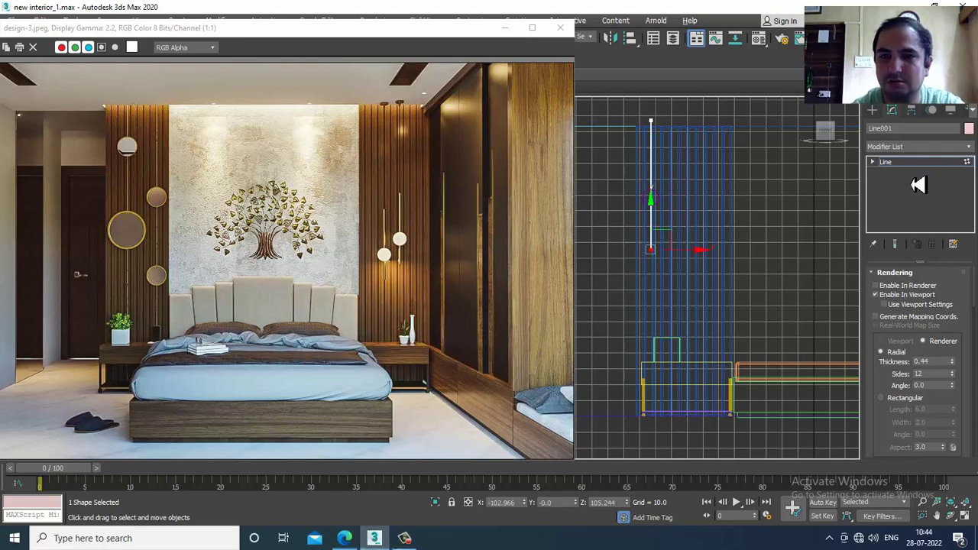
{"action": "left_click", "coordinate": [668, 214]}
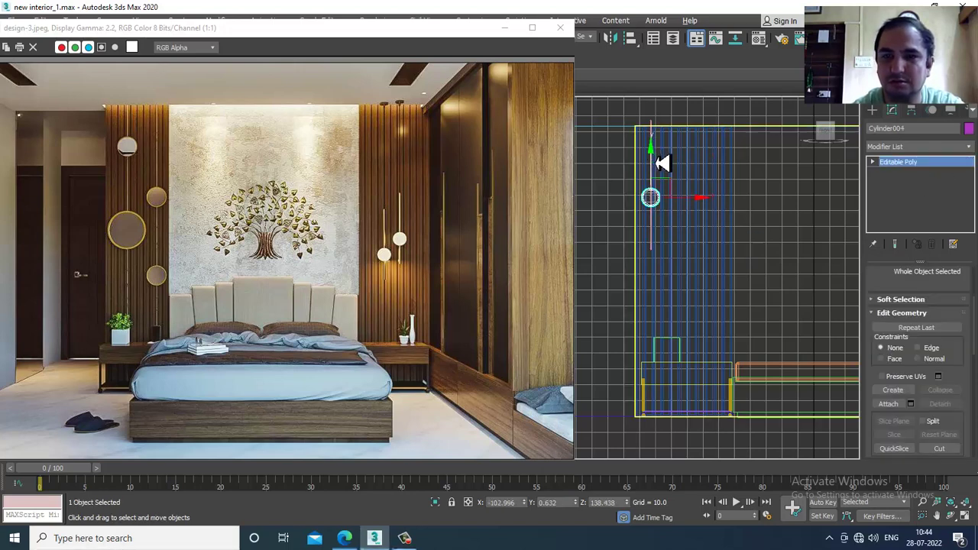
{"action": "key", "text": "alt+w"}
{"action": "key", "text": "p"}
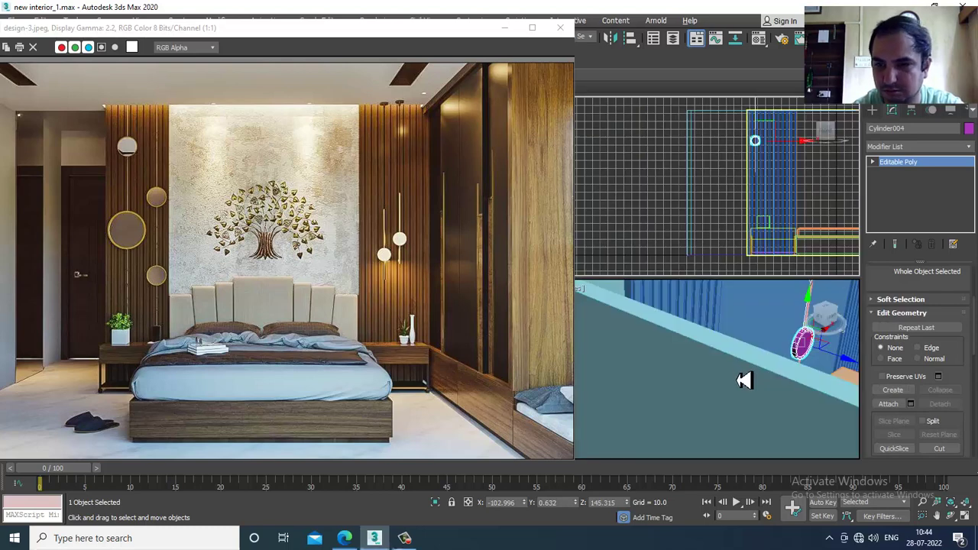
{"action": "left_click", "coordinate": [740, 169]}
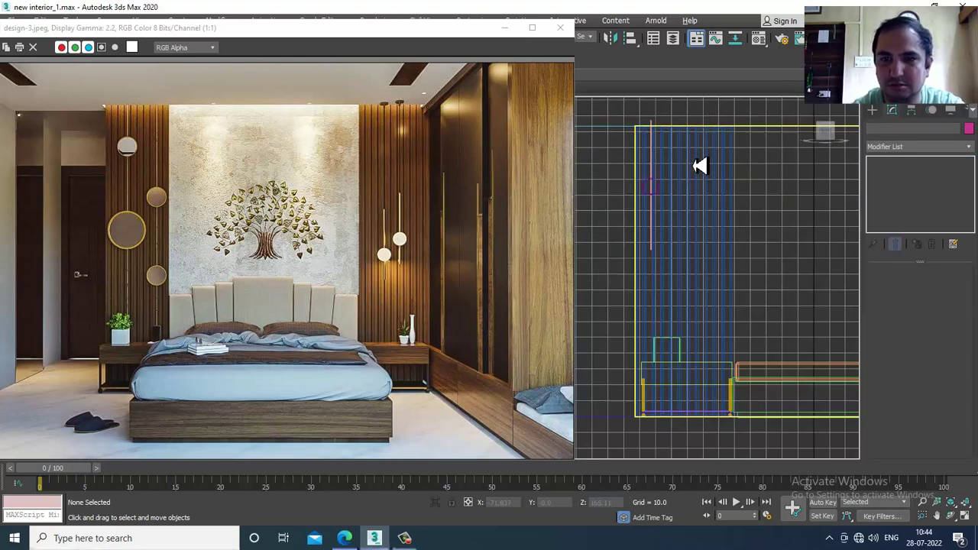
Step: Copy the disc down to the line's lower end and scale the copy uniformly to about 281 percent
{"action": "left_click", "coordinate": [660, 197]}
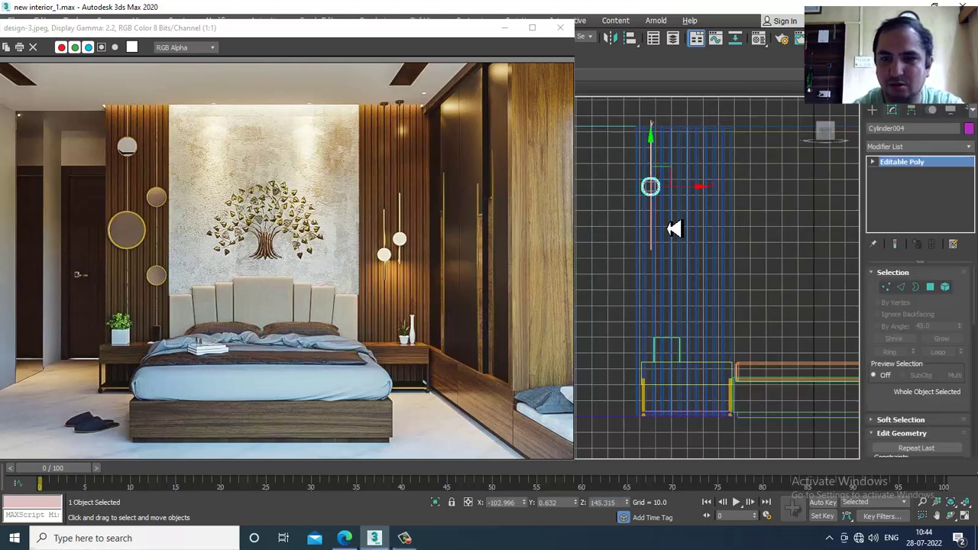
{"action": "mouse_move", "coordinate": [678, 166]}
{"action": "left_mouse_down", "text": "shift"}
{"action": "mouse_move", "coordinate": [679, 253]}
{"action": "mouse_move", "coordinate": [681, 234]}
{"action": "mouse_move", "coordinate": [648, 252]}
{"action": "mouse_move", "coordinate": [603, 183]}
{"action": "left_mouse_up", "text": "shift"}
{"action": "left_click", "coordinate": [496, 322]}
{"action": "key", "text": "r"}
{"action": "scroll", "coordinate": [666, 216], "scroll_direction": "up", "scroll_amount": 3}
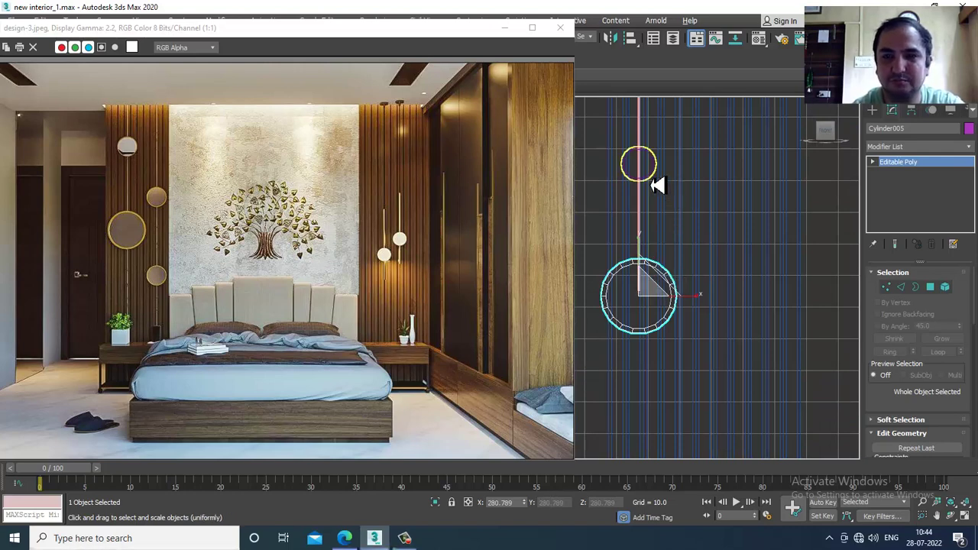
Step: Select the two discs together with their line and move them about 4.58 along X
{"action": "left_click", "coordinate": [648, 157], "text": "ctrl"}
{"action": "scroll", "coordinate": [698, 216], "scroll_direction": "down", "scroll_amount": 2}
{"action": "key", "text": "w"}
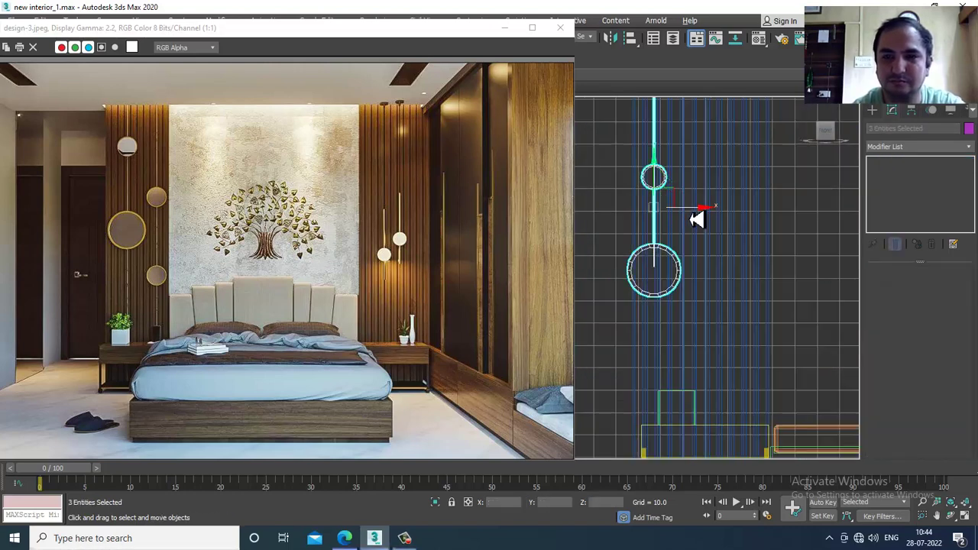
{"action": "left_click_drag", "start_coordinate": [700, 216], "coordinate": [706, 215]}
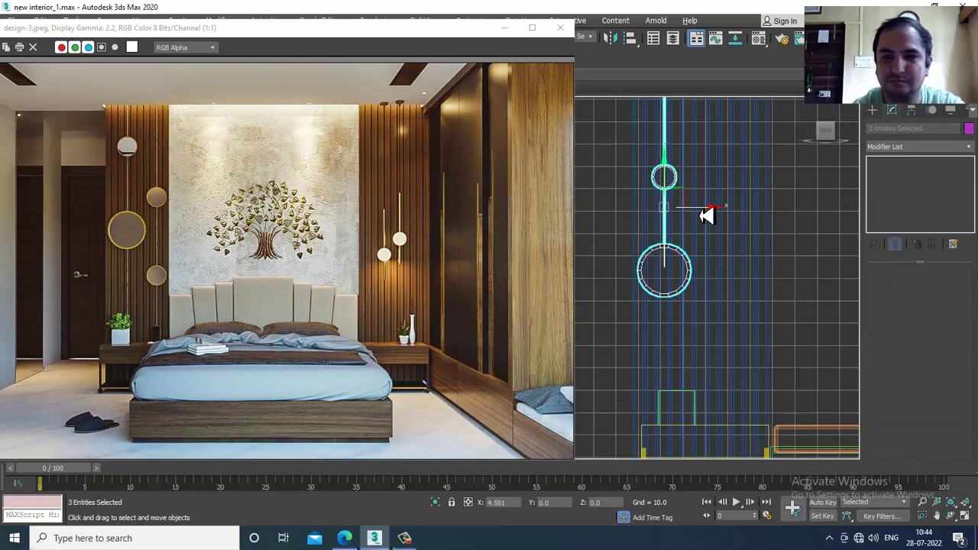
Step: Extend the line's lower vertex down to about Z 36.1, close to the nightstand top, and leave vertex editing
{"action": "left_click", "coordinate": [682, 303]}
{"action": "middle_click_drag", "start_coordinate": [708, 272], "coordinate": [704, 220]}
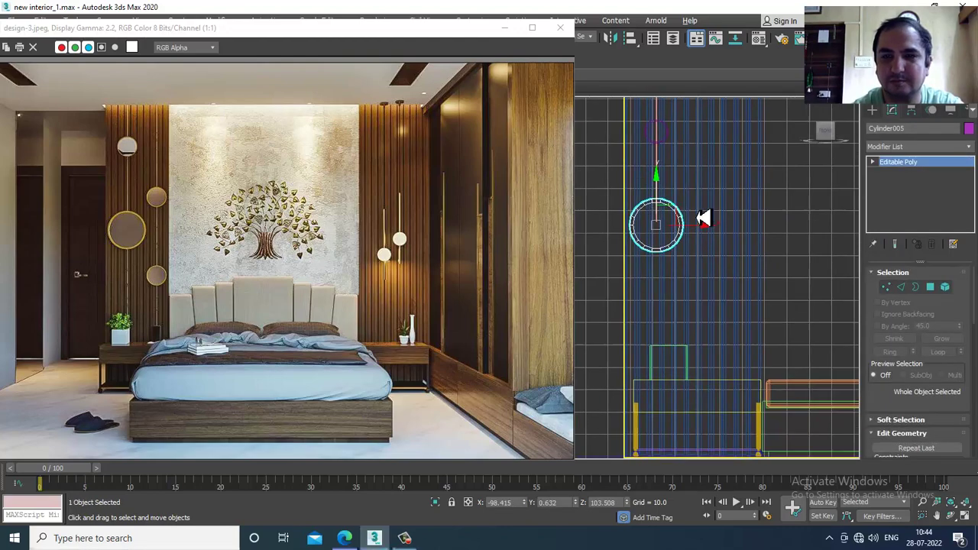
{"action": "key", "text": "1"}
{"action": "left_click", "coordinate": [918, 163]}
{"action": "key", "text": "w"}
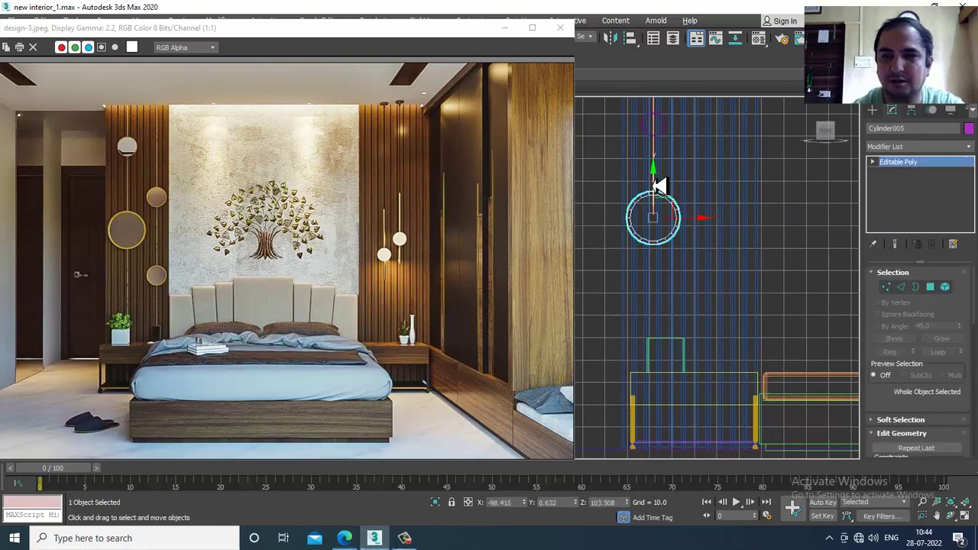
{"action": "left_click", "coordinate": [655, 160]}
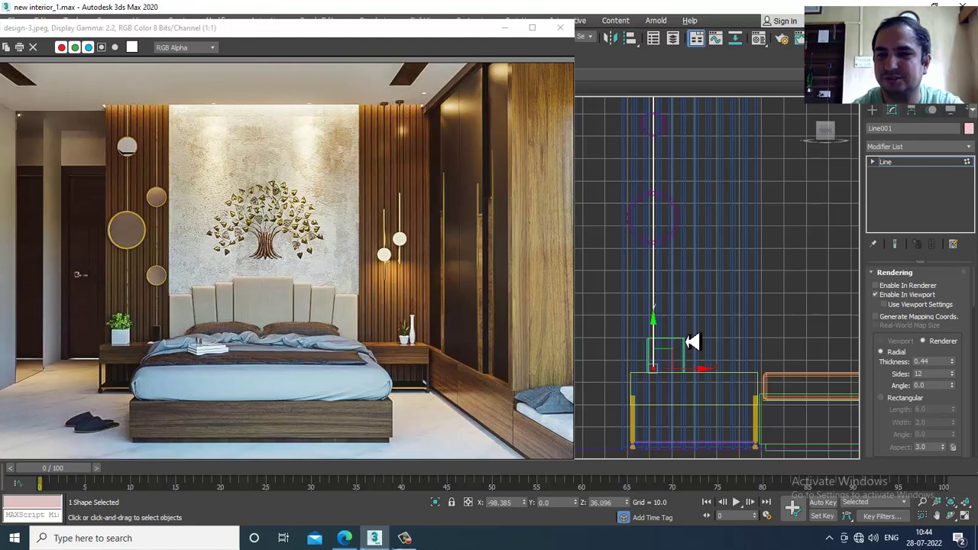
{"action": "left_click", "coordinate": [914, 163]}
{"action": "middle_click_drag", "start_coordinate": [773, 214], "coordinate": [768, 246]}
{"action": "scroll", "coordinate": [748, 243], "scroll_direction": "down", "scroll_amount": 4}
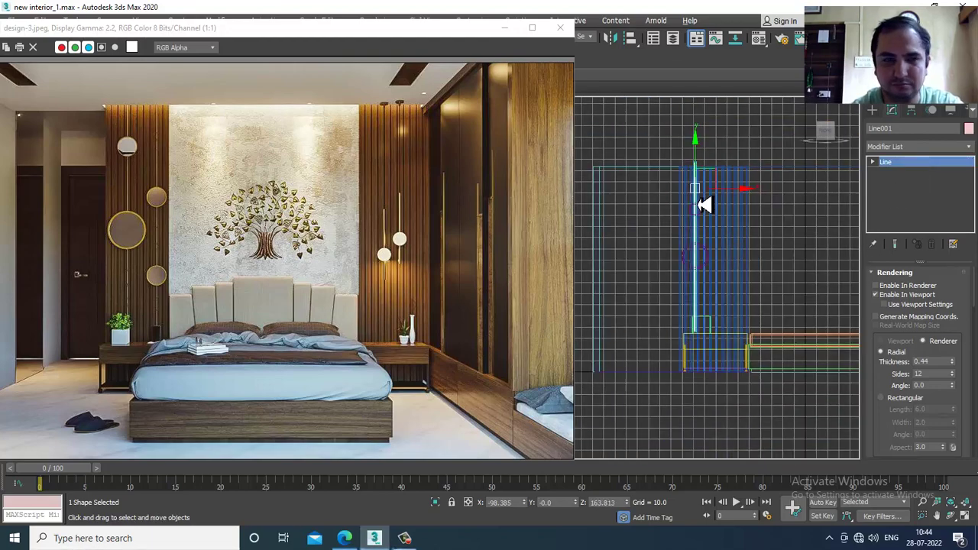
Step: Copy the vertical line along X to about -67.2
{"action": "scroll", "coordinate": [717, 201], "scroll_direction": "up", "scroll_amount": 2}
{"action": "middle_click_drag", "start_coordinate": [729, 214], "coordinate": [708, 241]}
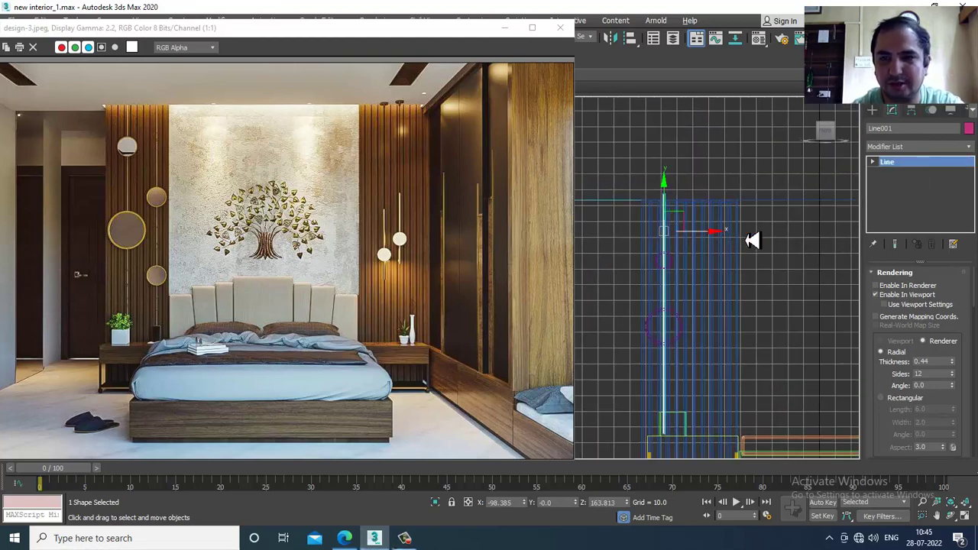
{"action": "left_click_drag", "start_coordinate": [709, 240], "coordinate": [758, 242], "text": "shift"}
{"action": "left_click", "coordinate": [495, 324]}
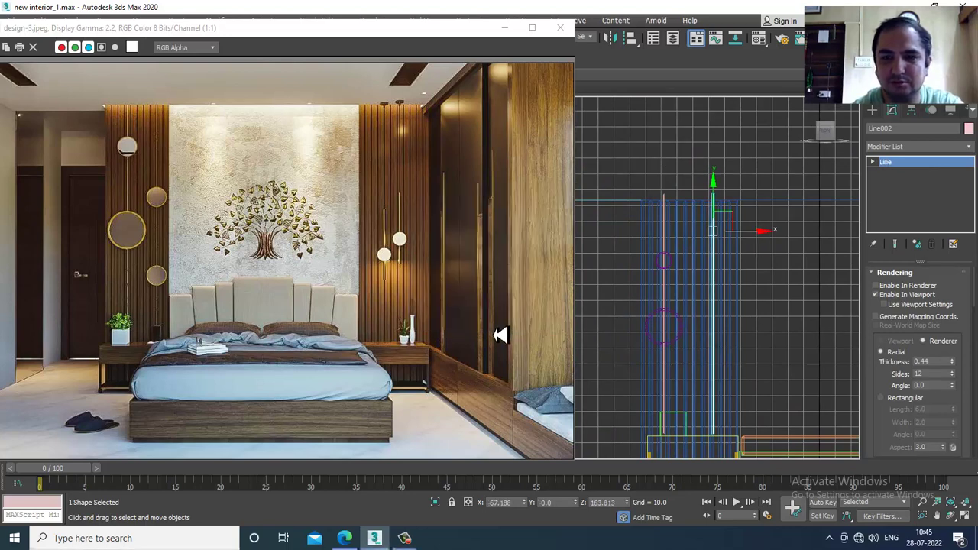
Step: Copy the small disc onto the second line at about Z 139.4, and copy that disc down the line to about Z 78.3
{"action": "left_click", "coordinate": [666, 267]}
{"action": "scroll", "coordinate": [682, 266], "scroll_direction": "up", "scroll_amount": 2}
{"action": "left_click_drag", "start_coordinate": [698, 272], "coordinate": [798, 268], "text": "shift"}
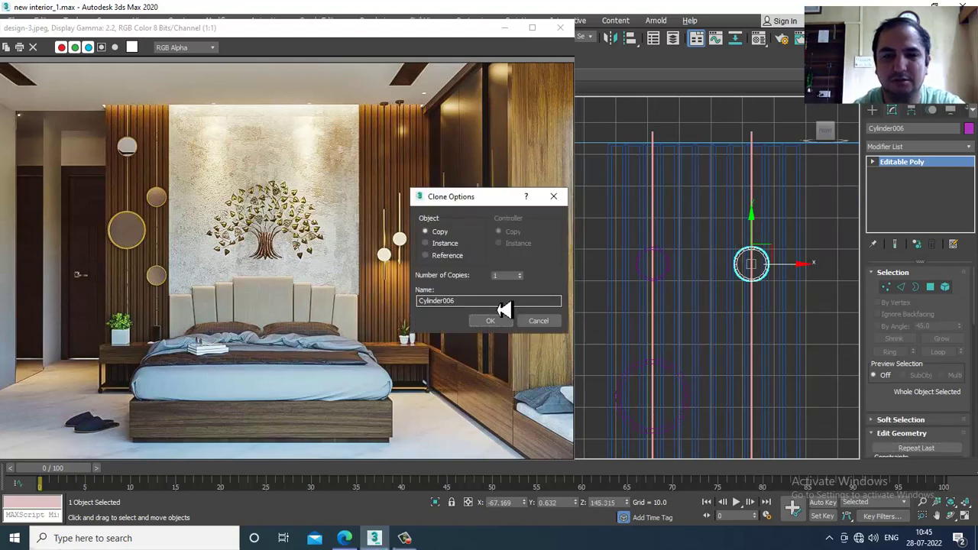
{"action": "left_click", "coordinate": [495, 324]}
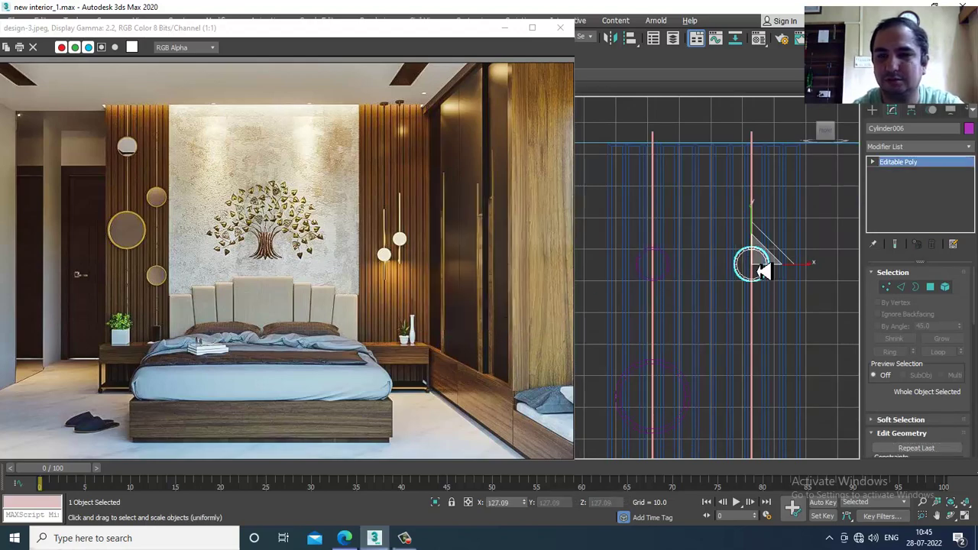
{"action": "scroll", "coordinate": [733, 200], "scroll_direction": "down", "scroll_amount": 3}
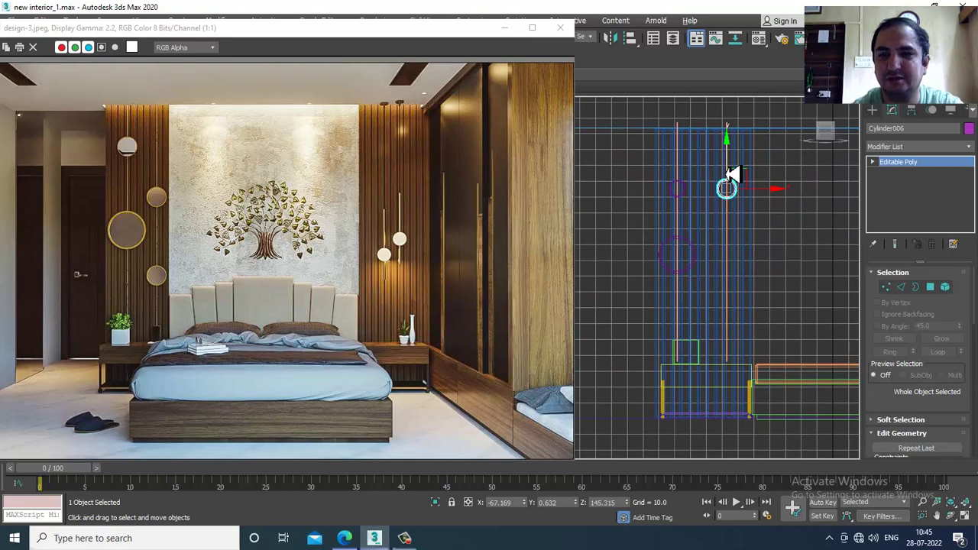
{"action": "left_click_drag", "start_coordinate": [733, 168], "coordinate": [737, 177]}
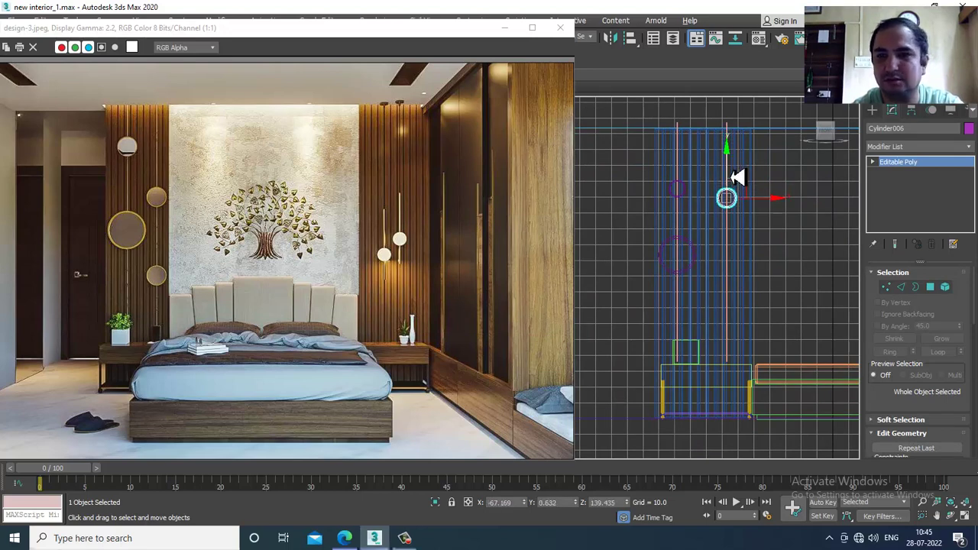
{"action": "mouse_move", "coordinate": [739, 265]}
{"action": "left_mouse_down", "text": "shift"}
{"action": "mouse_move", "coordinate": [741, 286]}
{"action": "mouse_move", "coordinate": [739, 270]}
{"action": "left_mouse_up", "text": "shift"}
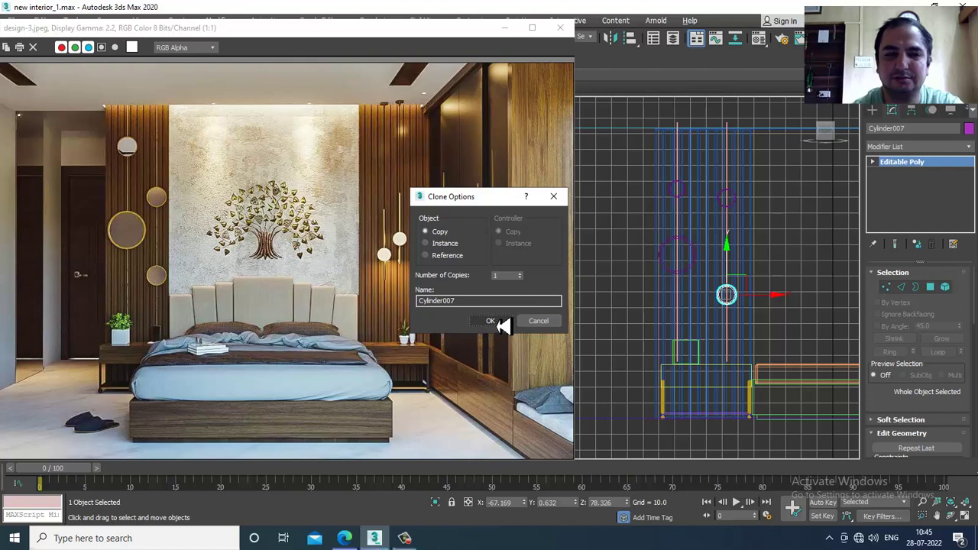
{"action": "left_click", "coordinate": [491, 321]}
Step: Select both lines and all four discs and move them about 73.6 along Y to the slatted wall panel
{"action": "key", "text": "alt+w"}
{"action": "middle_click_drag", "start_coordinate": [812, 355], "coordinate": [754, 324], "text": "alt"}
{"action": "key", "text": "alt+w"}
{"action": "left_click", "coordinate": [711, 284], "text": "ctrl"}
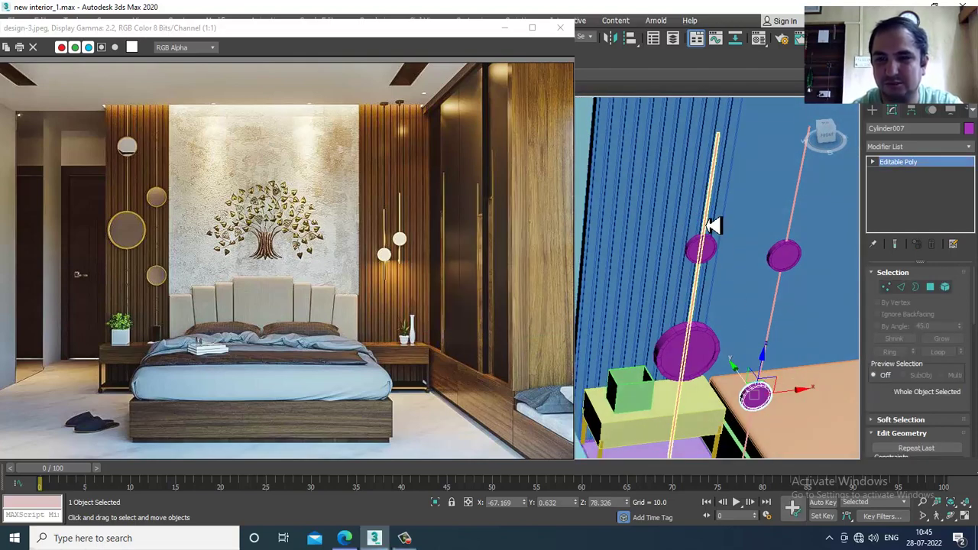
{"action": "left_click", "coordinate": [808, 218], "text": "ctrl"}
{"action": "left_click", "coordinate": [795, 271], "text": "ctrl"}
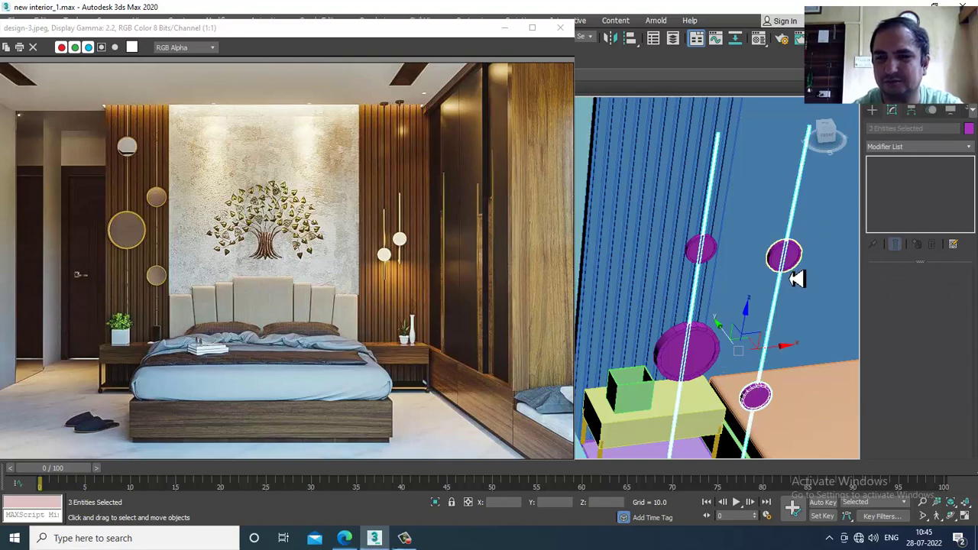
{"action": "left_click", "coordinate": [687, 349], "text": "ctrl"}
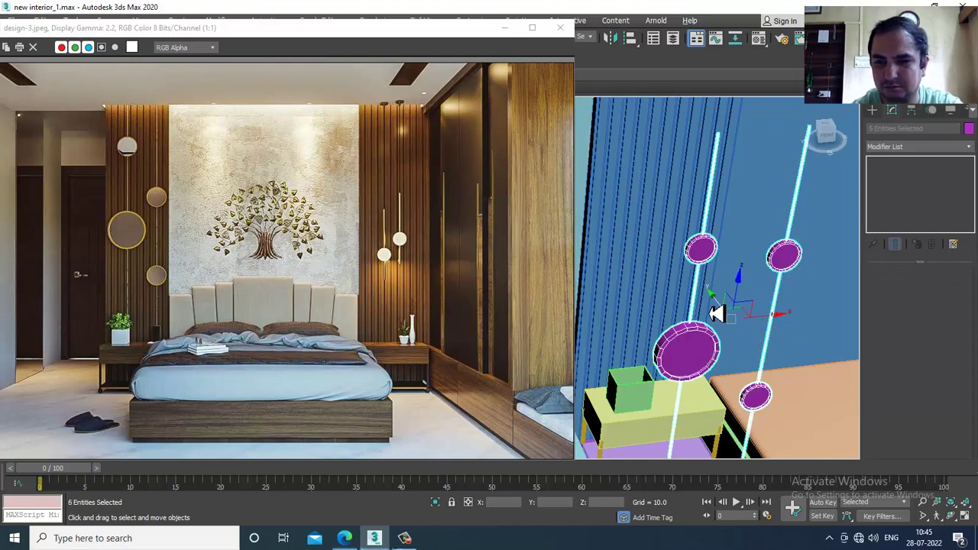
{"action": "middle_click_drag", "start_coordinate": [713, 349], "coordinate": [735, 333], "text": "alt"}
{"action": "scroll", "coordinate": [714, 319], "scroll_direction": "down", "scroll_amount": 4}
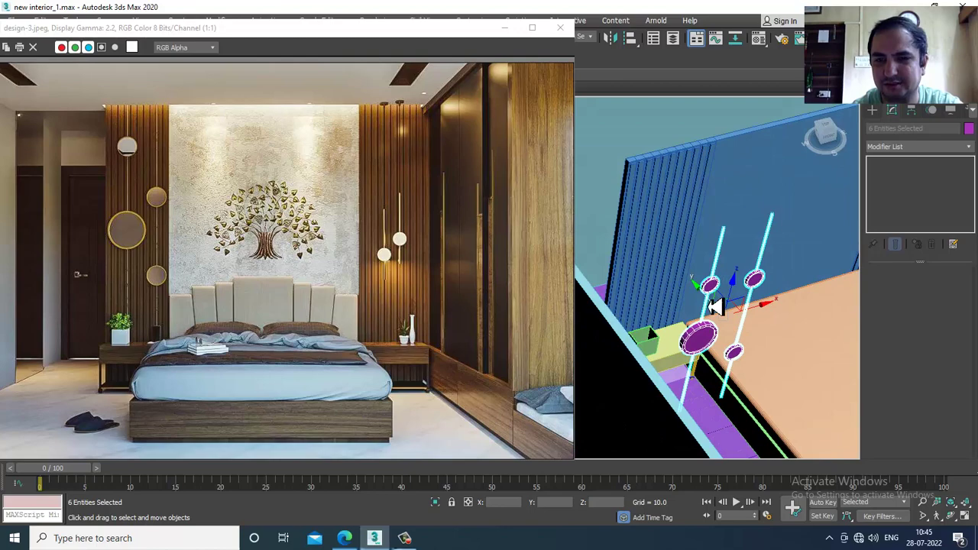
{"action": "left_click_drag", "start_coordinate": [713, 306], "coordinate": [659, 229]}
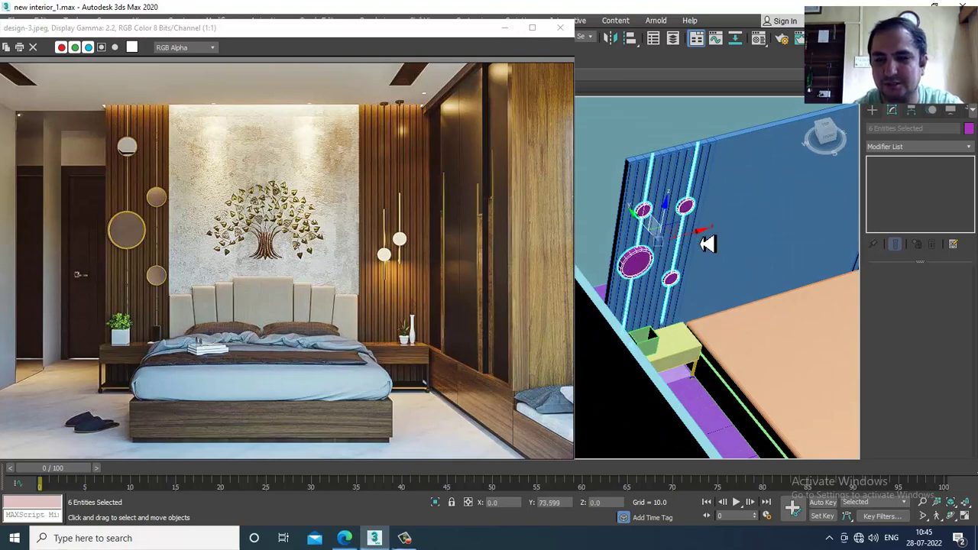
Step: Nudge the lines and discs about 1.07 further along Y against the slatted panel
{"action": "middle_click_drag", "start_coordinate": [707, 243], "coordinate": [595, 238], "text": "alt"}
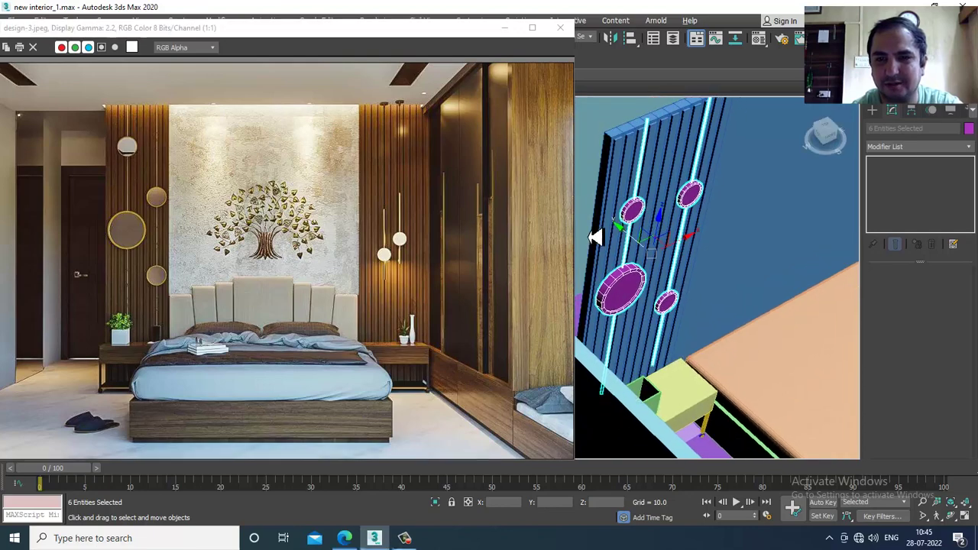
{"action": "scroll", "coordinate": [698, 244], "scroll_direction": "up", "scroll_amount": 5}
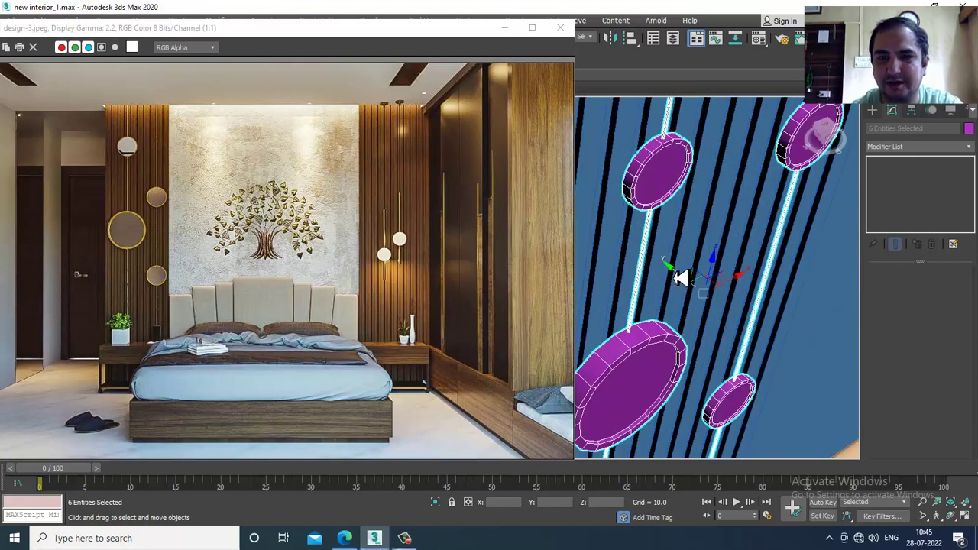
{"action": "mouse_move", "coordinate": [680, 277]}
{"action": "left_mouse_down"}
{"action": "mouse_move", "coordinate": [670, 273]}
{"action": "mouse_move", "coordinate": [681, 271]}
{"action": "left_mouse_up"}
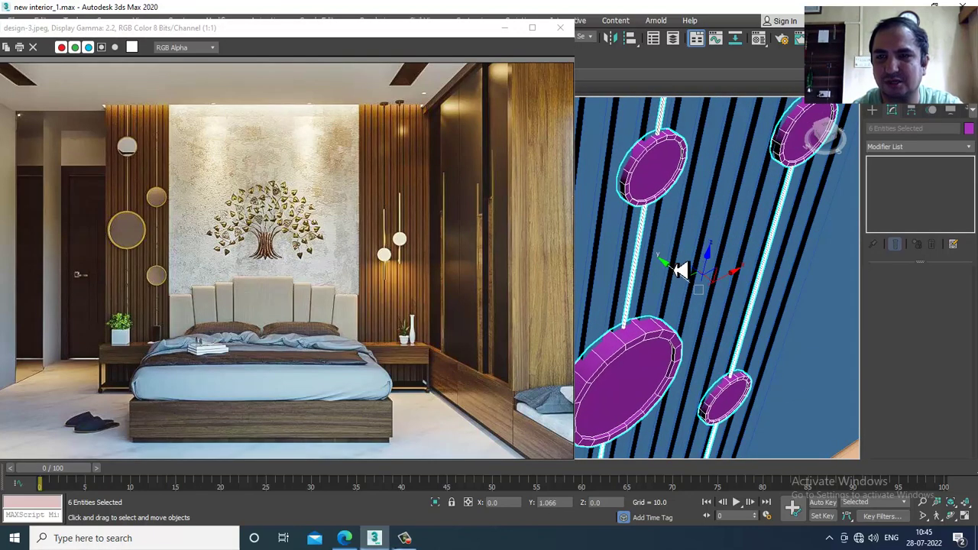
{"action": "mouse_move", "coordinate": [683, 267]}
{"action": "middle_mouse_down", "text": "alt"}
{"action": "mouse_move", "coordinate": [698, 251]}
{"action": "mouse_move", "coordinate": [690, 237]}
{"action": "mouse_move", "coordinate": [726, 264]}
{"action": "mouse_move", "coordinate": [700, 259]}
{"action": "mouse_move", "coordinate": [766, 265]}
{"action": "mouse_move", "coordinate": [698, 262]}
{"action": "middle_mouse_up", "text": "alt"}
{"action": "scroll", "coordinate": [755, 265], "scroll_direction": "down", "scroll_amount": 3}
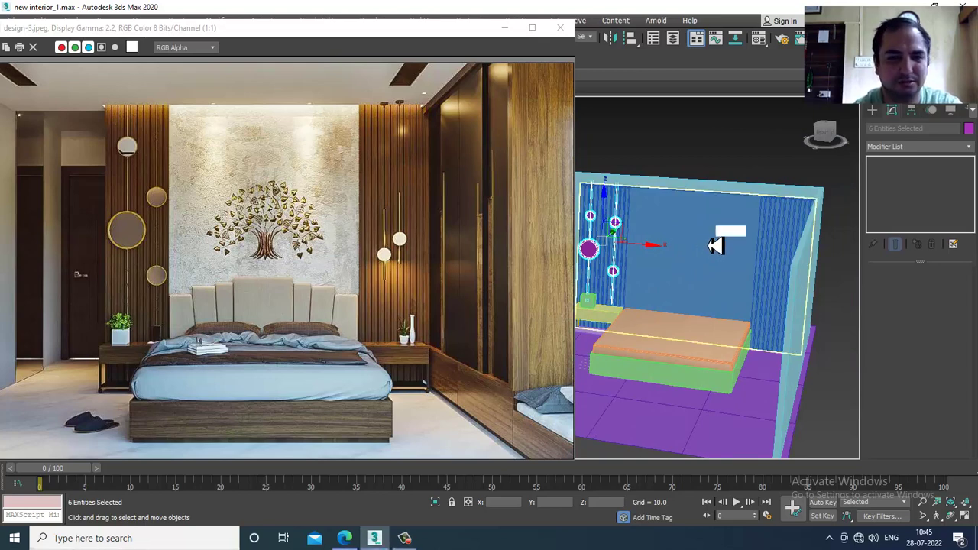
Step: Select the nightstand's box, lower shelf, legs and feet without the planter, and mirror them across the X axis as a copy
{"action": "middle_click_drag", "start_coordinate": [716, 245], "coordinate": [691, 263], "text": "alt"}
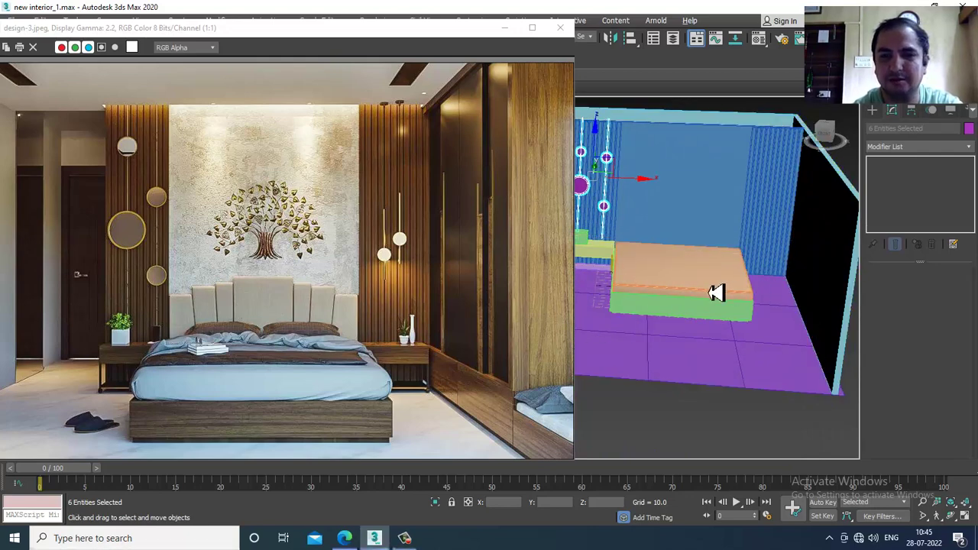
{"action": "scroll", "coordinate": [717, 292], "scroll_direction": "up", "scroll_amount": 3}
{"action": "middle_click_drag", "start_coordinate": [733, 264], "coordinate": [756, 220]}
{"action": "left_click", "coordinate": [756, 220]}
{"action": "scroll", "coordinate": [744, 225], "scroll_direction": "up", "scroll_amount": 5}
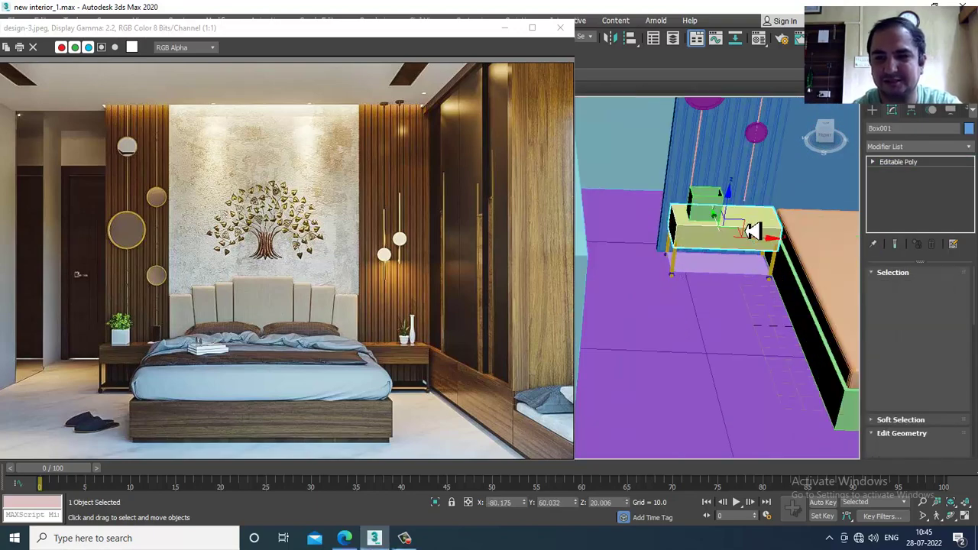
{"action": "middle_click_drag", "start_coordinate": [629, 302], "coordinate": [698, 287]}
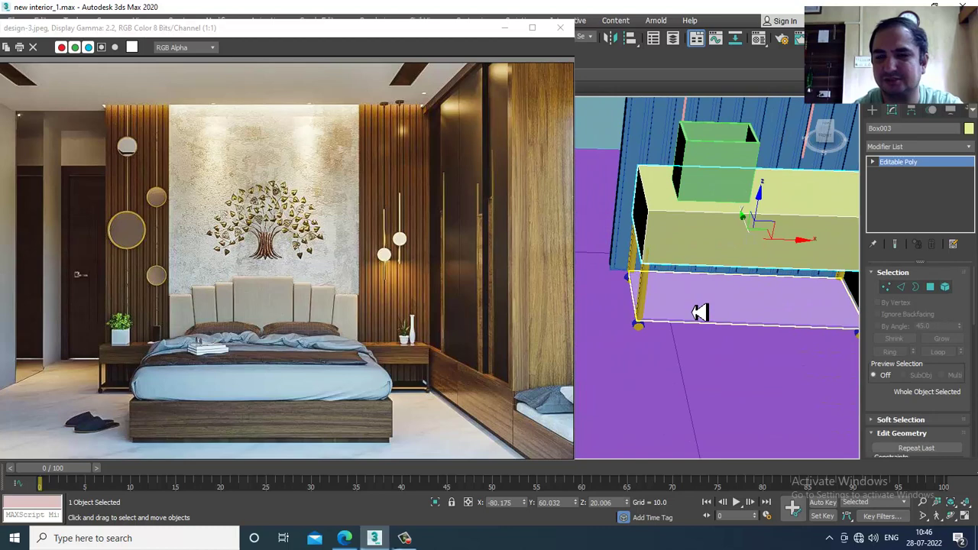
{"action": "left_click", "coordinate": [686, 318], "text": "ctrl"}
{"action": "left_click", "coordinate": [646, 304], "text": "ctrl"}
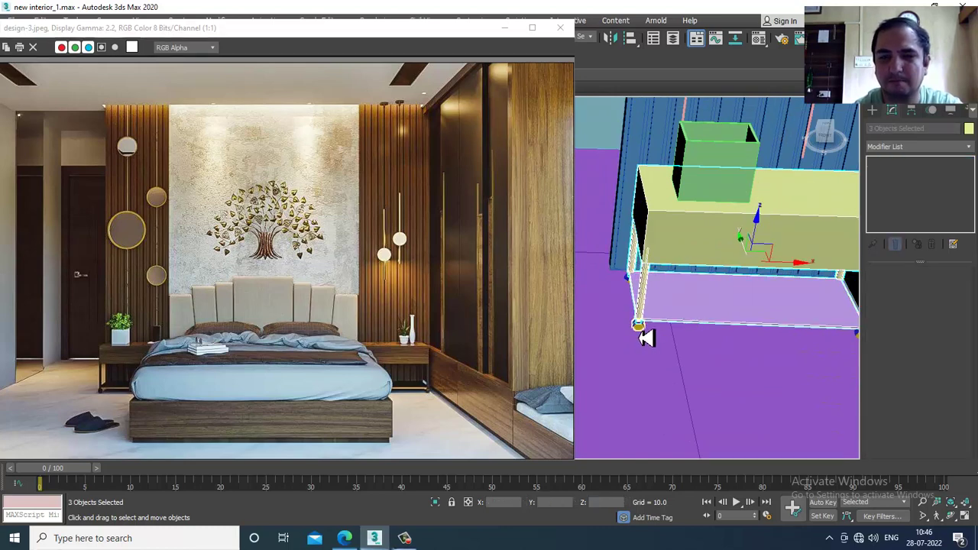
{"action": "left_click", "coordinate": [638, 329], "text": "ctrl"}
{"action": "left_click", "coordinate": [630, 280], "text": "ctrl"}
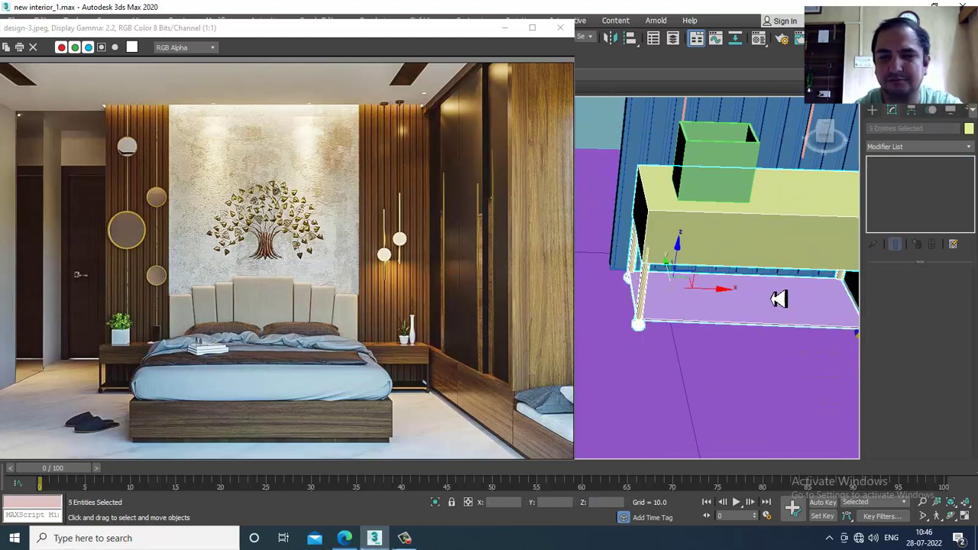
{"action": "middle_click_drag", "start_coordinate": [793, 311], "coordinate": [700, 238]}
{"action": "left_click", "coordinate": [775, 267], "text": "ctrl"}
{"action": "key", "text": "F3"}
{"action": "scroll", "coordinate": [750, 226], "scroll_direction": "up", "scroll_amount": 3}
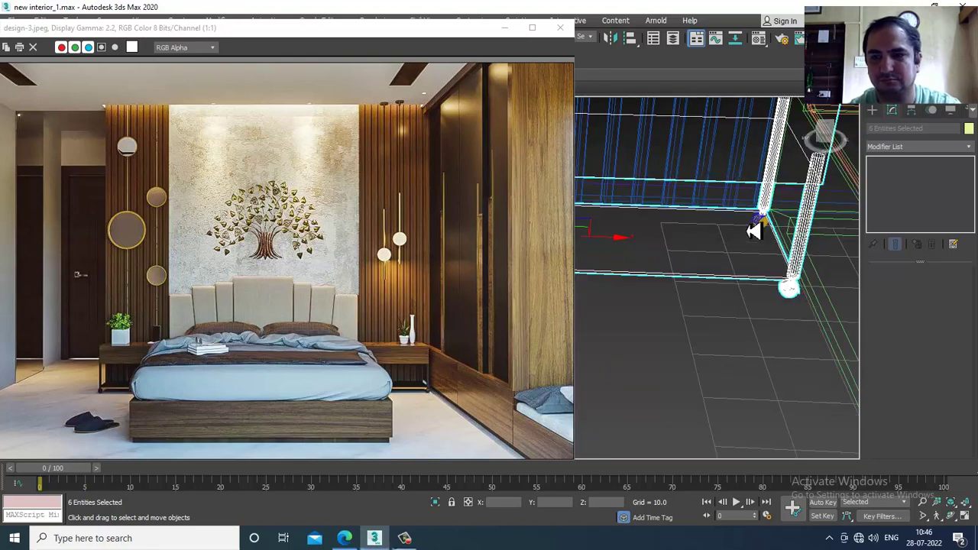
{"action": "left_click", "coordinate": [761, 220], "text": "ctrl"}
{"action": "scroll", "coordinate": [762, 219], "scroll_direction": "down", "scroll_amount": 5}
{"action": "key", "text": "F3"}
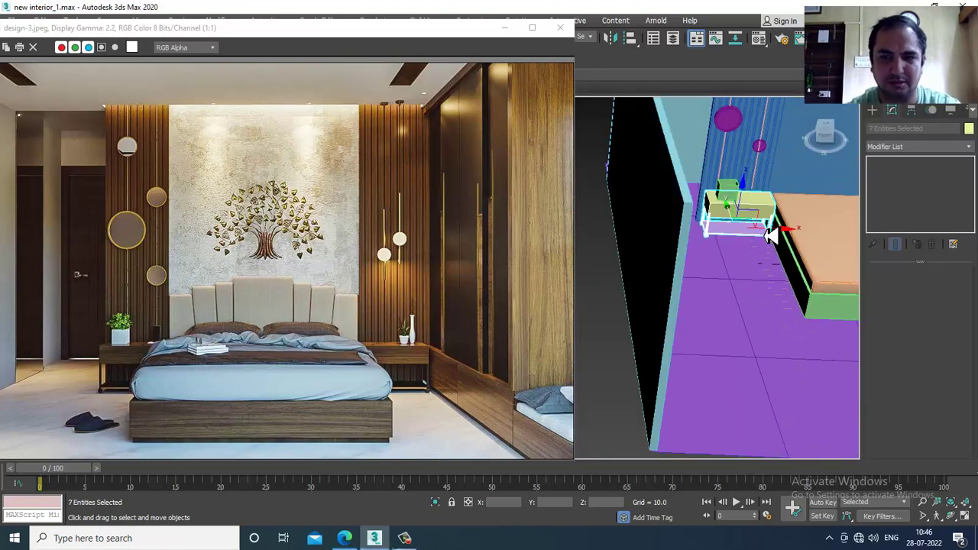
{"action": "scroll", "coordinate": [695, 255], "scroll_direction": "up", "scroll_amount": 3}
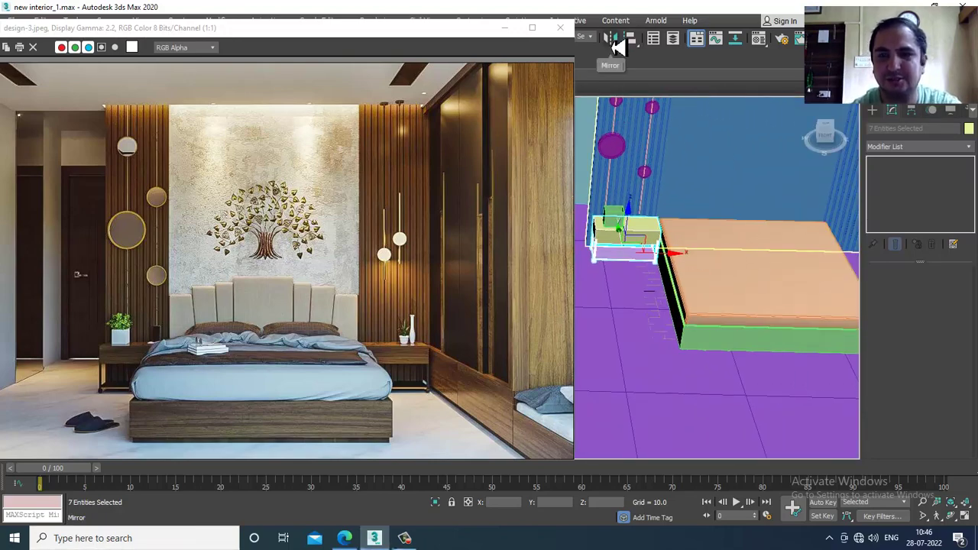
{"action": "left_click", "coordinate": [613, 39]}
{"action": "left_click", "coordinate": [474, 297]}
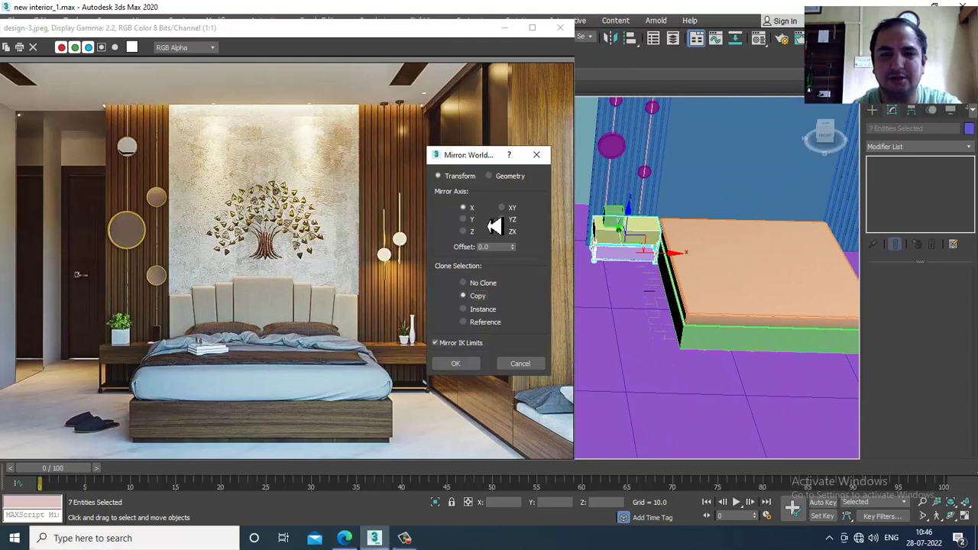
{"action": "left_click", "coordinate": [457, 364]}
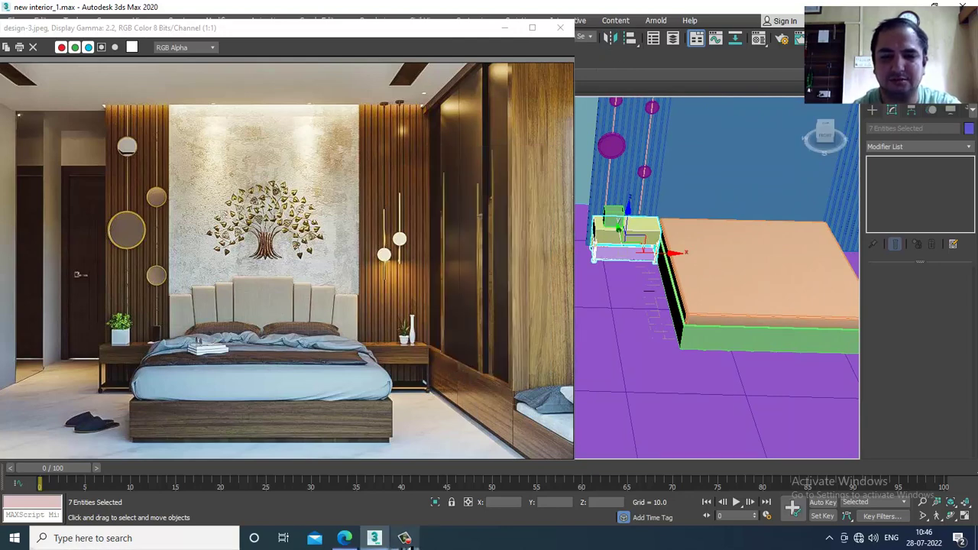
Step: Move the mirrored nightstand along X to the opposite side of the bed, aligned in front of the other slatted panel
{"action": "left_click", "coordinate": [405, 541]}
{"action": "left_click", "coordinate": [406, 541]}
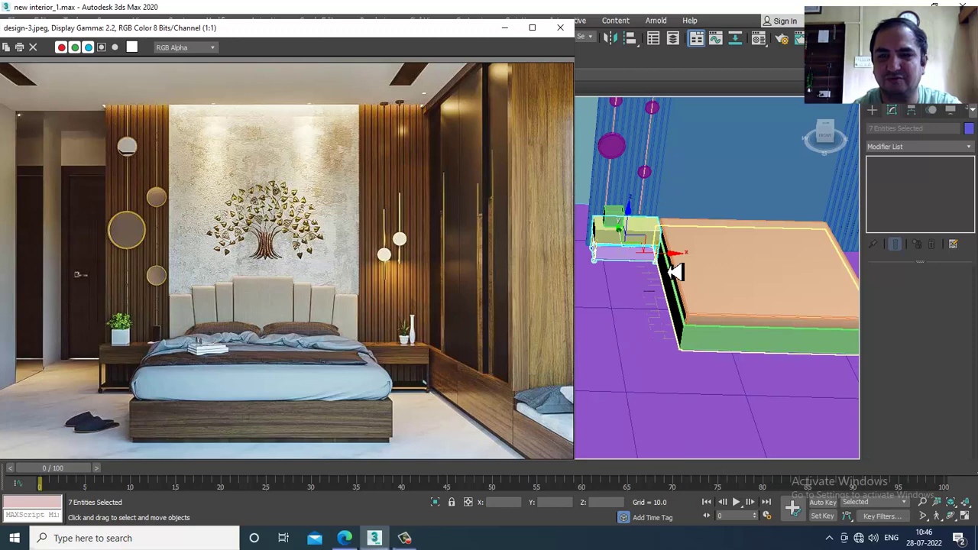
{"action": "left_click_drag", "start_coordinate": [670, 260], "coordinate": [871, 252]}
{"action": "middle_click_drag", "start_coordinate": [871, 253], "coordinate": [718, 268], "text": "alt"}
{"action": "left_click_drag", "start_coordinate": [710, 280], "coordinate": [741, 277]}
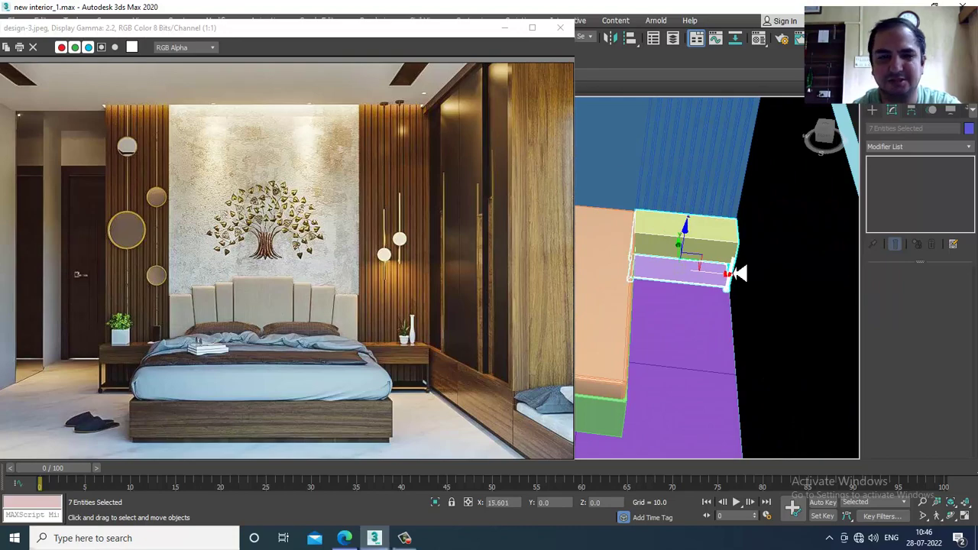
{"action": "middle_click_drag", "start_coordinate": [733, 272], "coordinate": [706, 302], "text": "alt"}
{"action": "left_click_drag", "start_coordinate": [729, 295], "coordinate": [731, 294]}
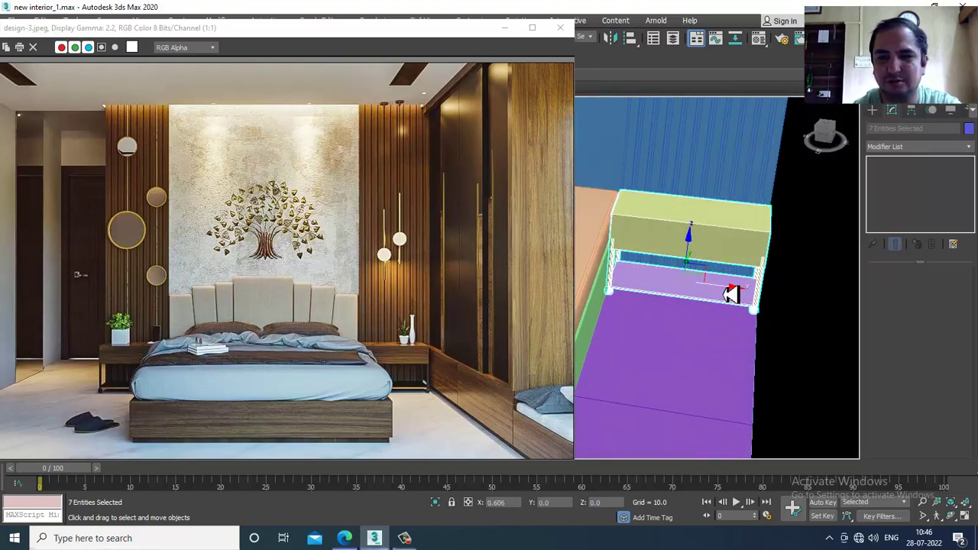
Step: Select the side wall's vertices beside the copied nightstand and move them outward about 8.8 along X
{"action": "middle_click_drag", "start_coordinate": [731, 295], "coordinate": [772, 290], "text": "alt"}
{"action": "left_click", "coordinate": [843, 264]}
{"action": "key", "text": "1"}
{"action": "left_click_drag", "start_coordinate": [733, 137], "coordinate": [830, 501]}
{"action": "left_click_drag", "start_coordinate": [789, 216], "coordinate": [797, 216]}
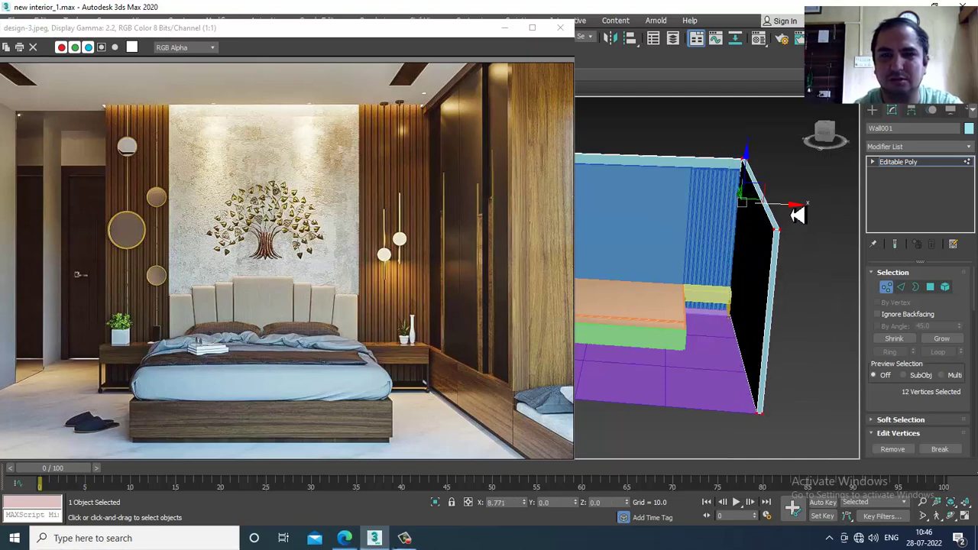
Step: Widen the floor plane to 342.645 so it extends past the side wall
{"action": "middle_click_drag", "start_coordinate": [797, 215], "coordinate": [711, 256], "text": "alt"}
{"action": "left_click", "coordinate": [665, 262]}
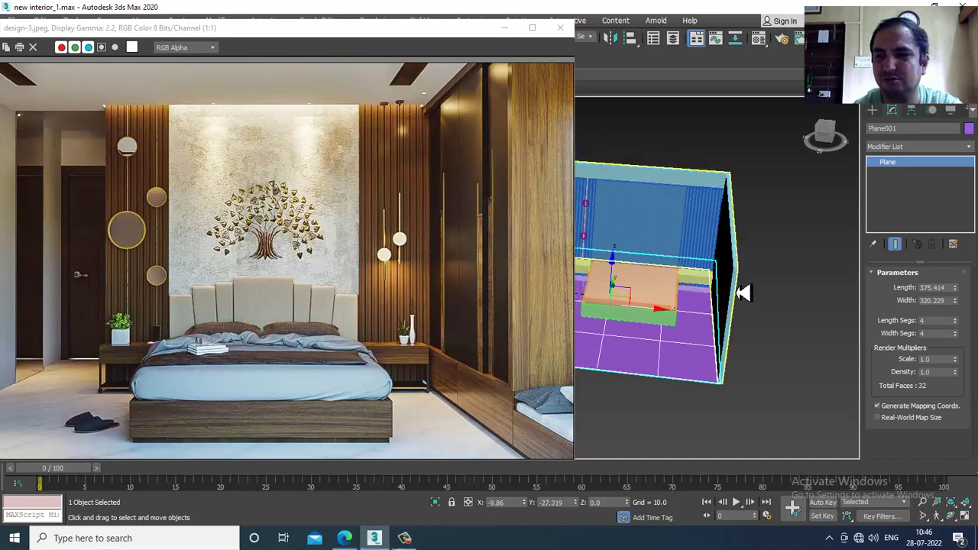
{"action": "left_click_drag", "start_coordinate": [960, 306], "coordinate": [957, 302]}
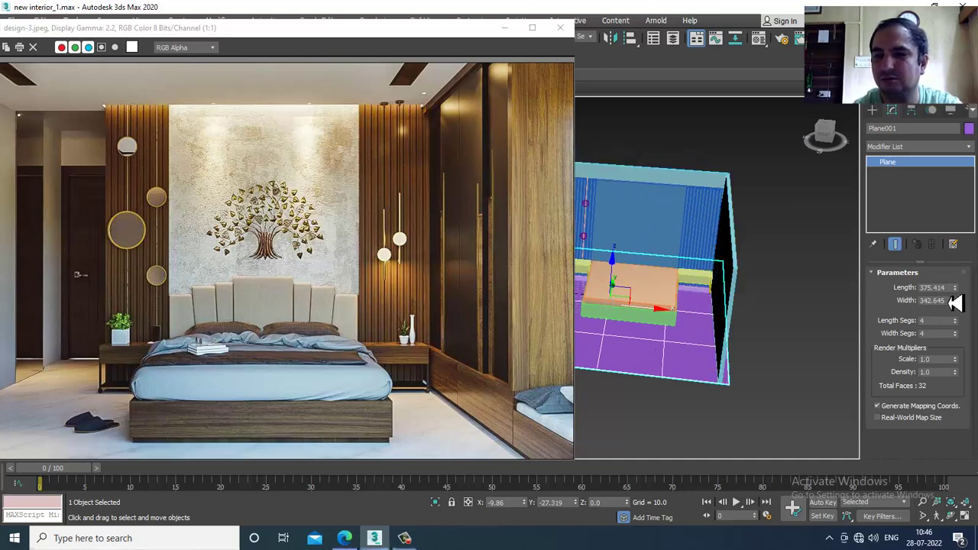
Step: Shift the side wall's vertices along X to about 168.9, lining the wall up with the widened floor, and leave vertex editing
{"action": "left_click", "coordinate": [736, 225]}
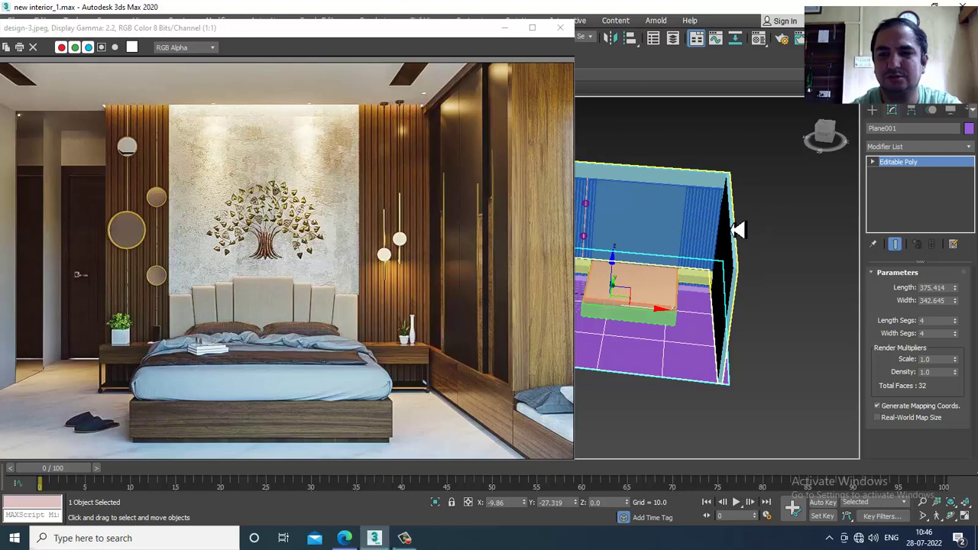
{"action": "left_click_drag", "start_coordinate": [837, 449], "coordinate": [838, 450]}
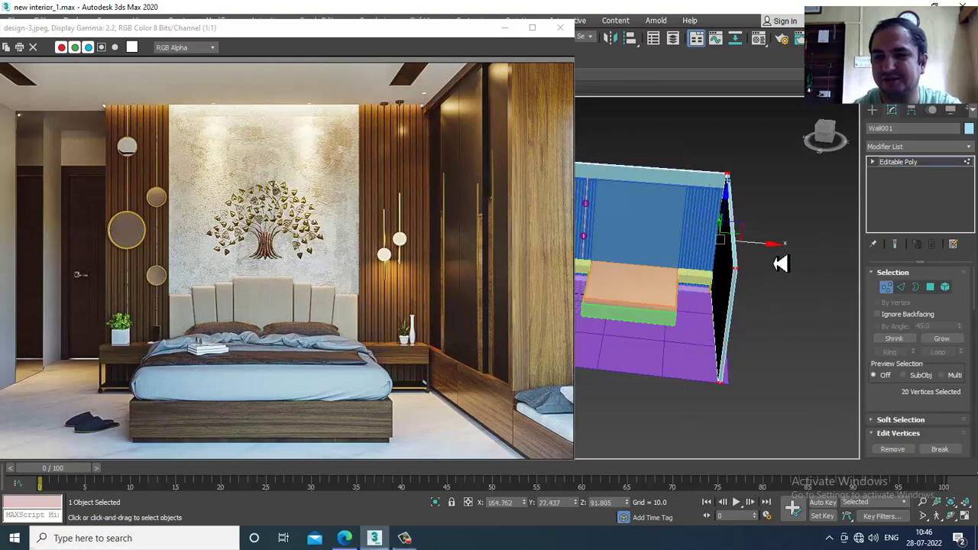
{"action": "scroll", "coordinate": [730, 252], "scroll_direction": "up", "scroll_amount": 5}
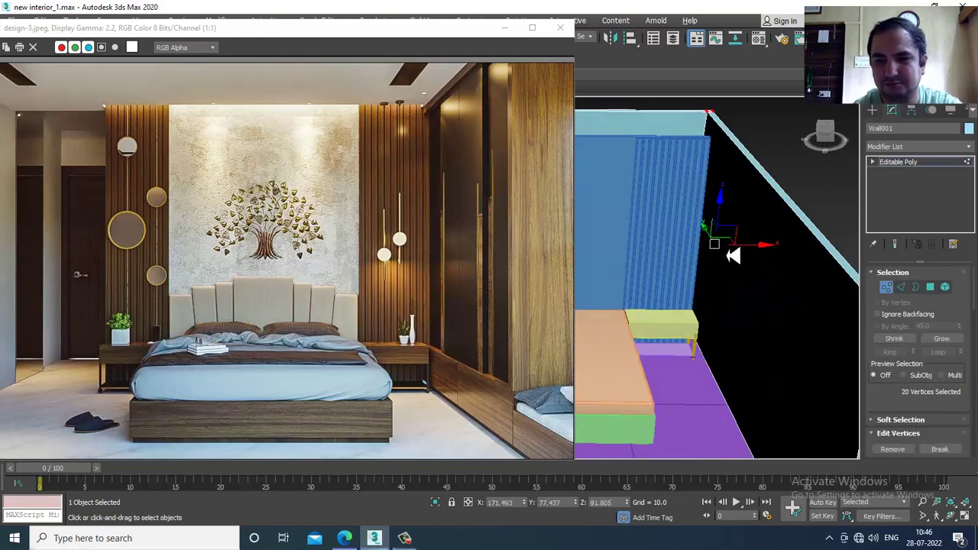
{"action": "middle_click_drag", "start_coordinate": [725, 249], "coordinate": [723, 248], "text": "alt"}
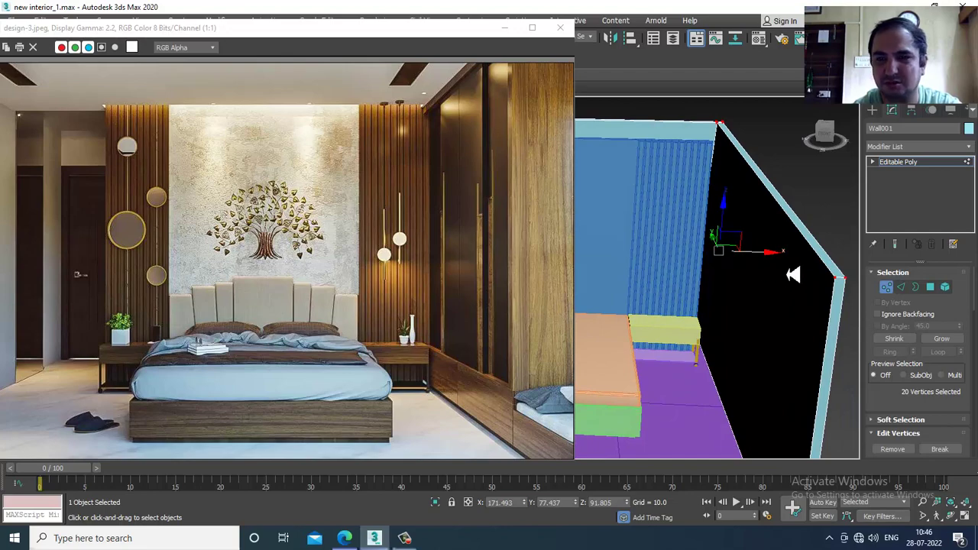
{"action": "left_click_drag", "start_coordinate": [771, 261], "coordinate": [768, 261]}
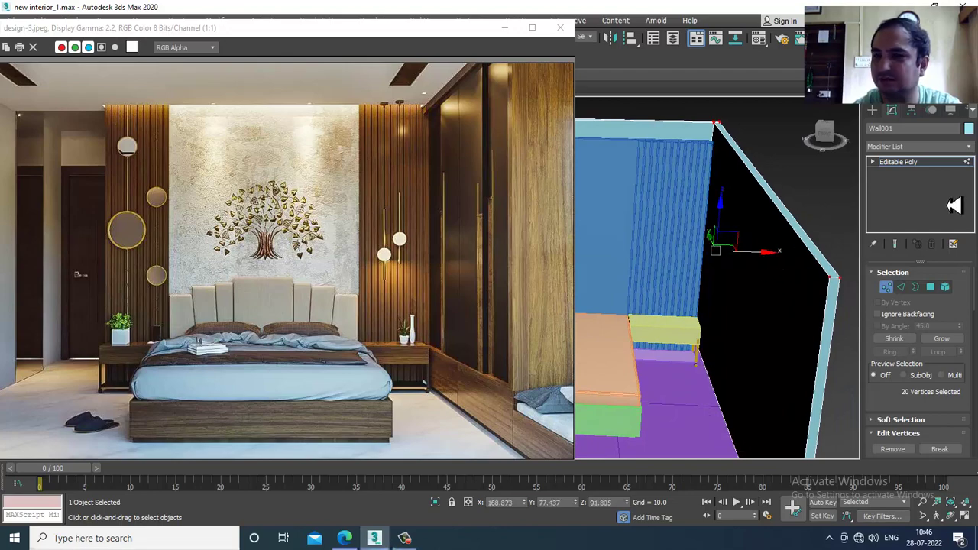
{"action": "left_click", "coordinate": [916, 165]}
Step: Select the copied nightstand's box, lower shelf, legs and feet, and move them about 1.6 along X toward the side wall
{"action": "scroll", "coordinate": [764, 261], "scroll_direction": "up", "scroll_amount": 2}
{"action": "middle_click_drag", "start_coordinate": [760, 260], "coordinate": [726, 286]}
{"action": "scroll", "coordinate": [727, 286], "scroll_direction": "up", "scroll_amount": 4}
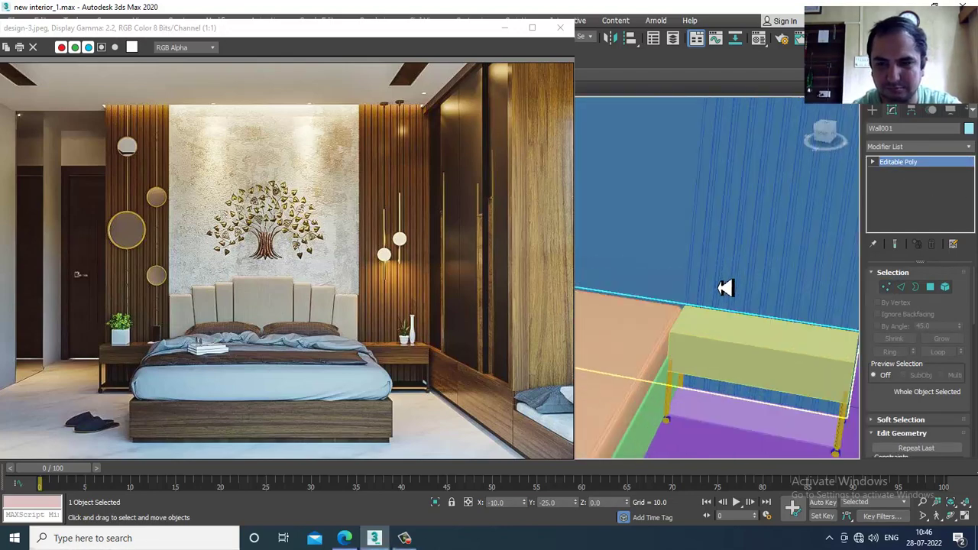
{"action": "left_click", "coordinate": [760, 339]}
{"action": "scroll", "coordinate": [757, 351], "scroll_direction": "down", "scroll_amount": 3}
{"action": "left_click", "coordinate": [675, 288], "text": "ctrl"}
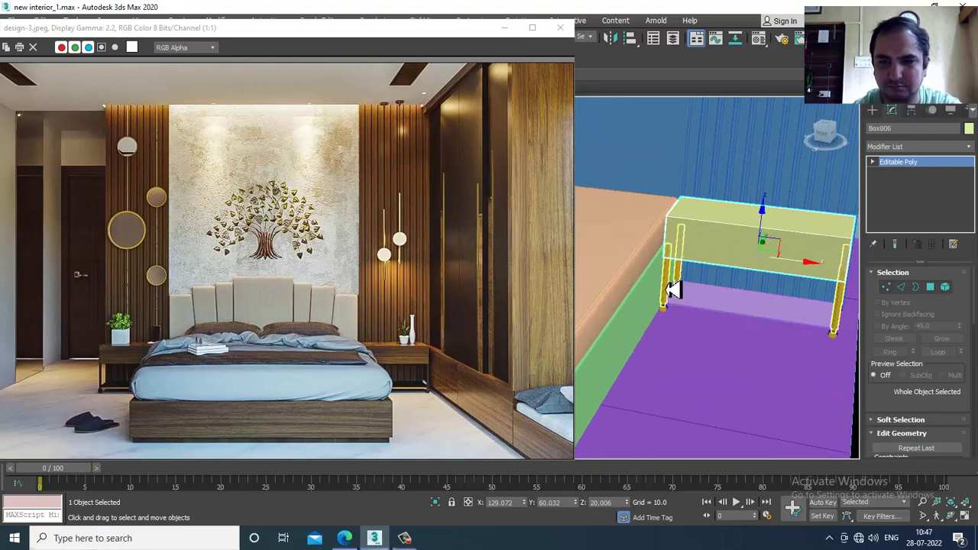
{"action": "scroll", "coordinate": [714, 305], "scroll_direction": "up", "scroll_amount": 2}
{"action": "left_click", "coordinate": [662, 318], "text": "ctrl"}
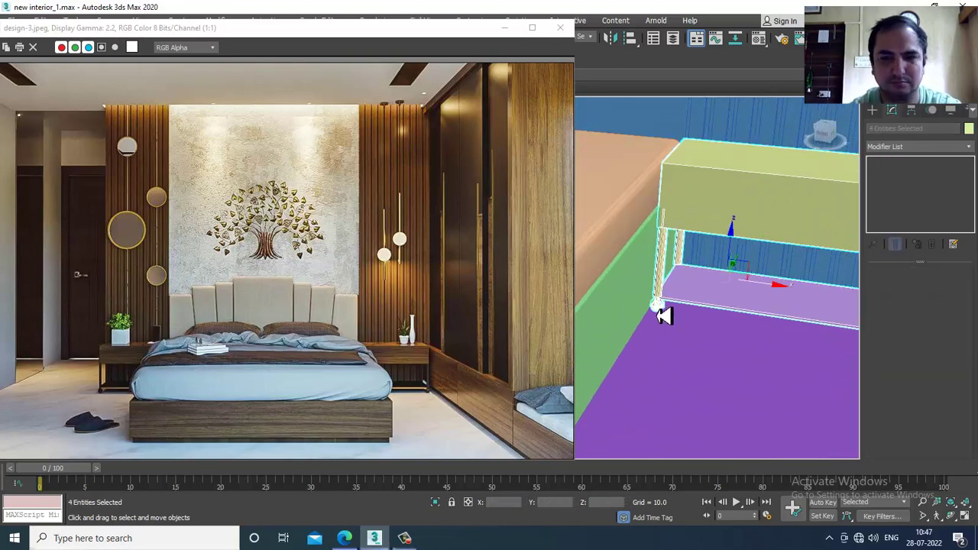
{"action": "key", "text": "F3"}
{"action": "scroll", "coordinate": [703, 275], "scroll_direction": "up", "scroll_amount": 4}
{"action": "left_click", "coordinate": [659, 311], "text": "ctrl"}
{"action": "scroll", "coordinate": [670, 314], "scroll_direction": "down", "scroll_amount": 3}
{"action": "middle_click_drag", "start_coordinate": [672, 314], "coordinate": [743, 308], "text": "alt"}
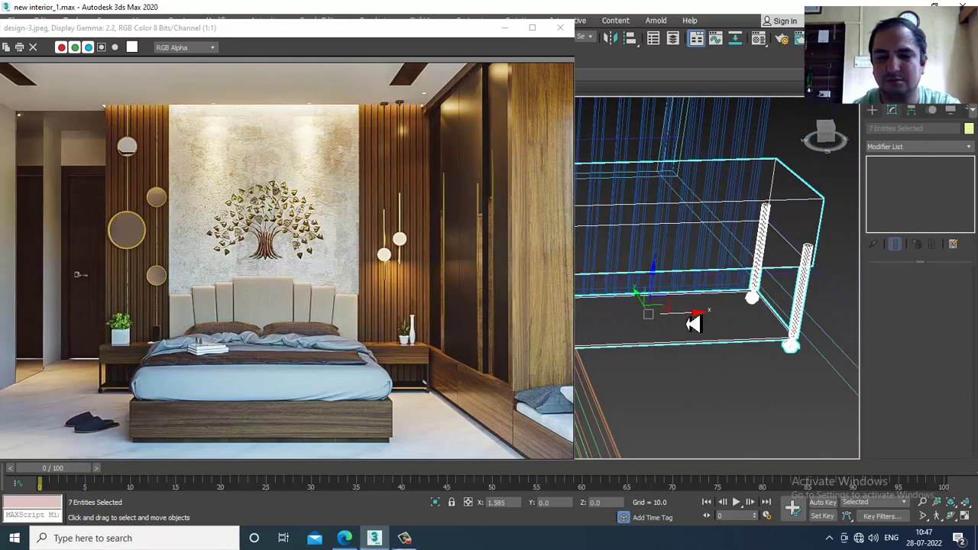
{"action": "middle_click_drag", "start_coordinate": [689, 321], "coordinate": [711, 322], "text": "alt"}
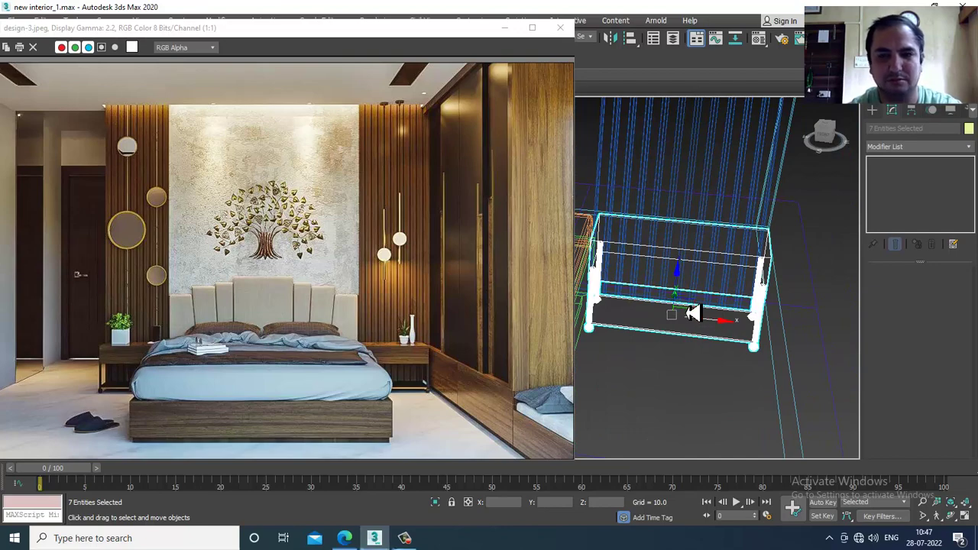
Step: Examine the vase and potted plant on the nightstand in the reference image, and frame the copied nightstand in the front view
{"action": "scroll", "coordinate": [691, 313], "scroll_direction": "down", "scroll_amount": 8}
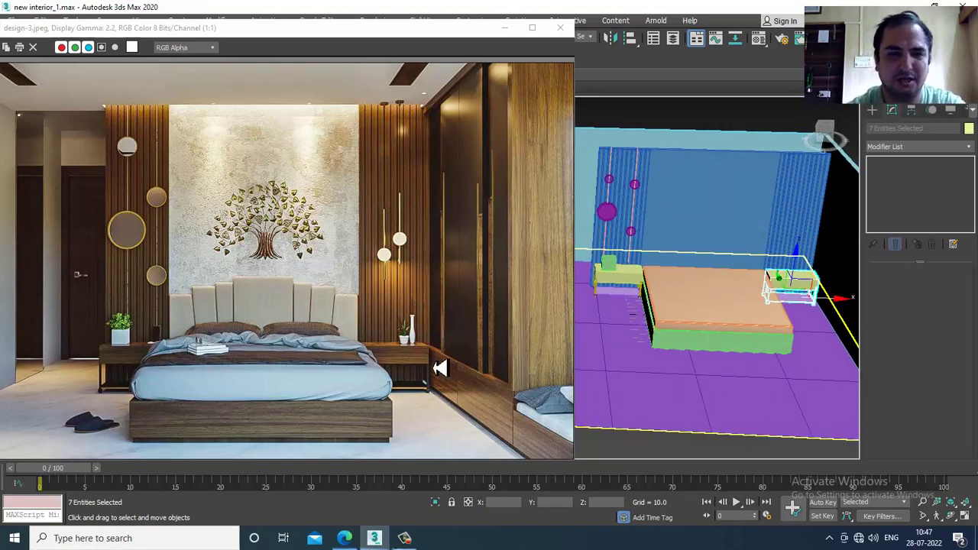
{"action": "scroll", "coordinate": [440, 368], "scroll_direction": "up", "scroll_amount": 1}
{"action": "scroll", "coordinate": [421, 359], "scroll_direction": "up", "scroll_amount": 1}
{"action": "scroll", "coordinate": [403, 317], "scroll_direction": "down", "scroll_amount": 1}
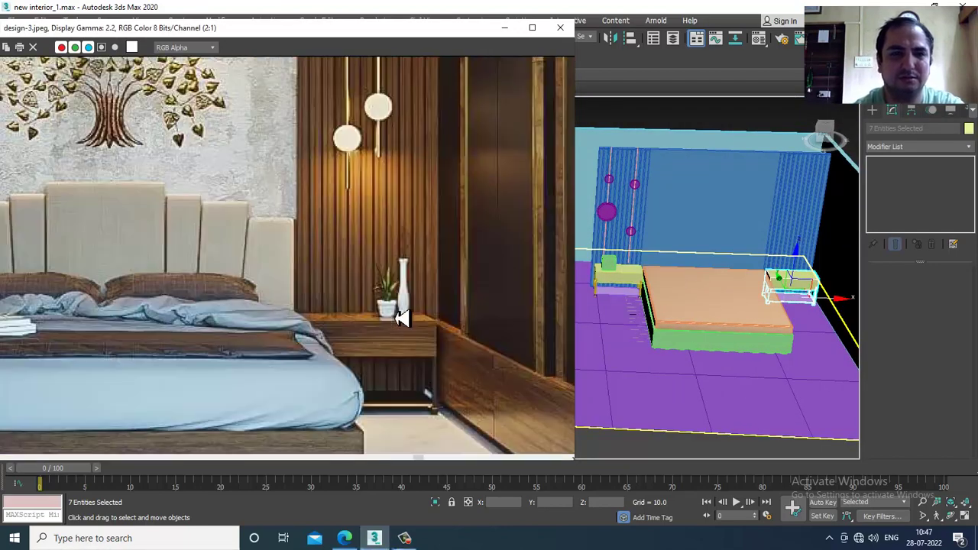
{"action": "scroll", "coordinate": [749, 298], "scroll_direction": "up", "scroll_amount": 8}
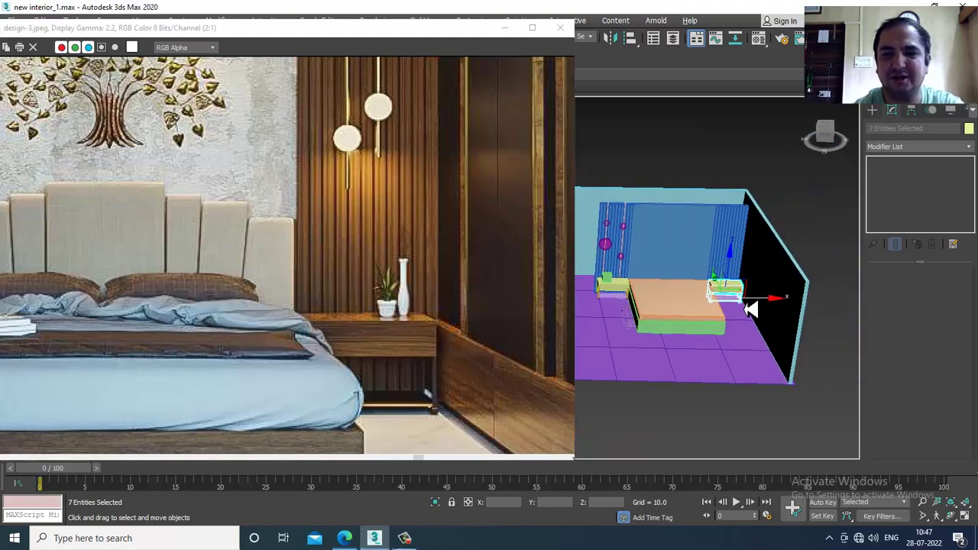
{"action": "scroll", "coordinate": [749, 293], "scroll_direction": "up", "scroll_amount": 5}
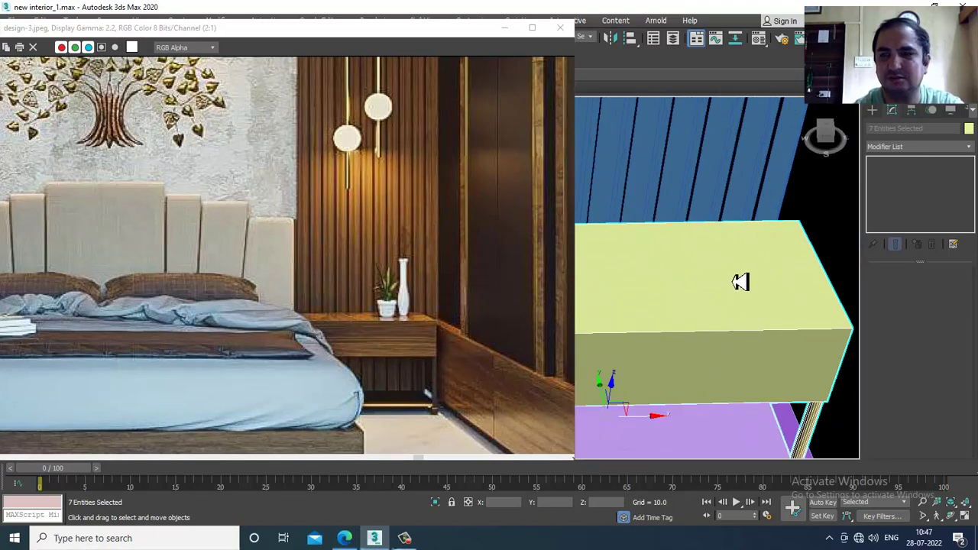
{"action": "key", "text": "alt+w"}
{"action": "key", "text": "alt+w"}
{"action": "middle_click_drag", "start_coordinate": [794, 229], "coordinate": [664, 190]}
{"action": "scroll", "coordinate": [794, 281], "scroll_direction": "up", "scroll_amount": 3}
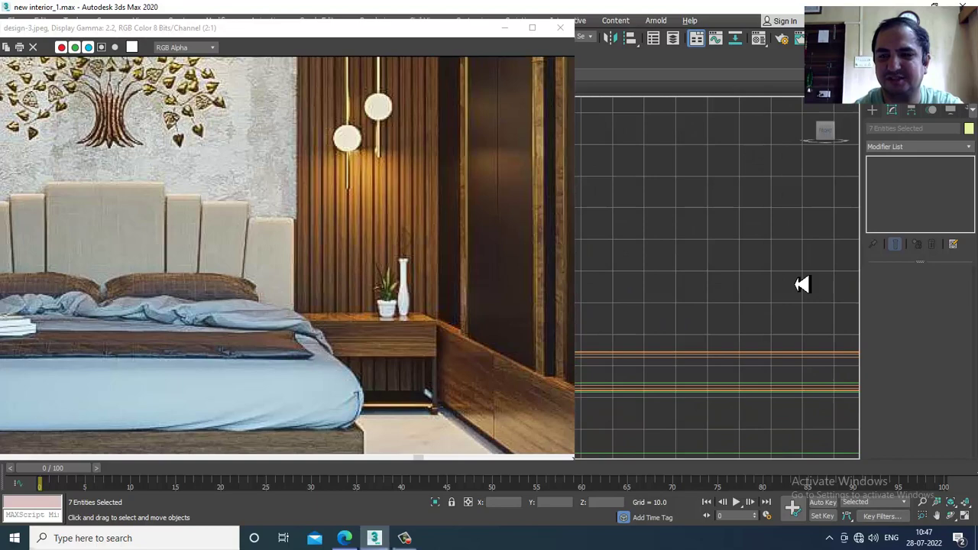
{"action": "middle_click_drag", "start_coordinate": [801, 283], "coordinate": [640, 255]}
{"action": "scroll", "coordinate": [640, 257], "scroll_direction": "up", "scroll_amount": 2}
Step: Draw the vase's open half-profile as a line standing on the copied nightstand, with Enable In Viewport turned off
{"action": "left_click", "coordinate": [871, 109]}
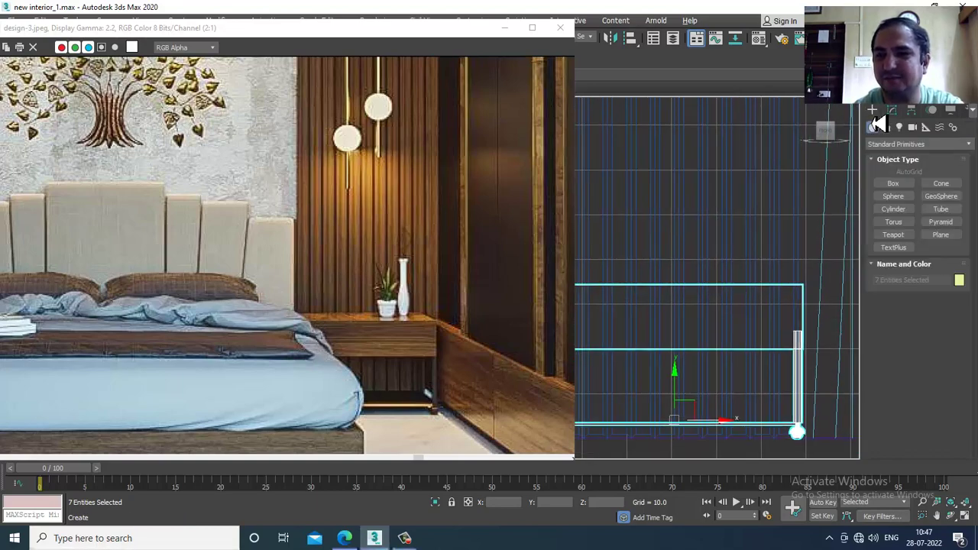
{"action": "left_click", "coordinate": [885, 128]}
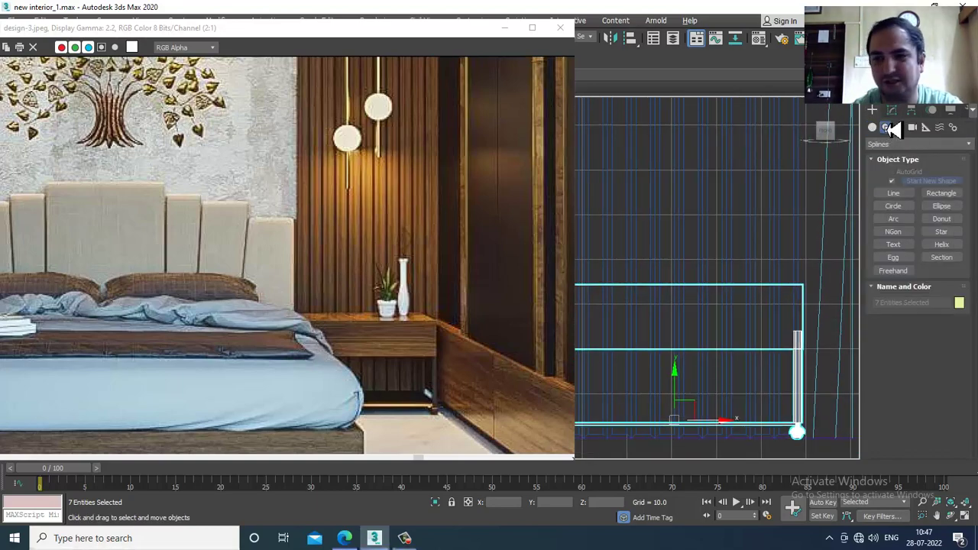
{"action": "left_click", "coordinate": [893, 193]}
{"action": "scroll", "coordinate": [726, 260], "scroll_direction": "down", "scroll_amount": 4}
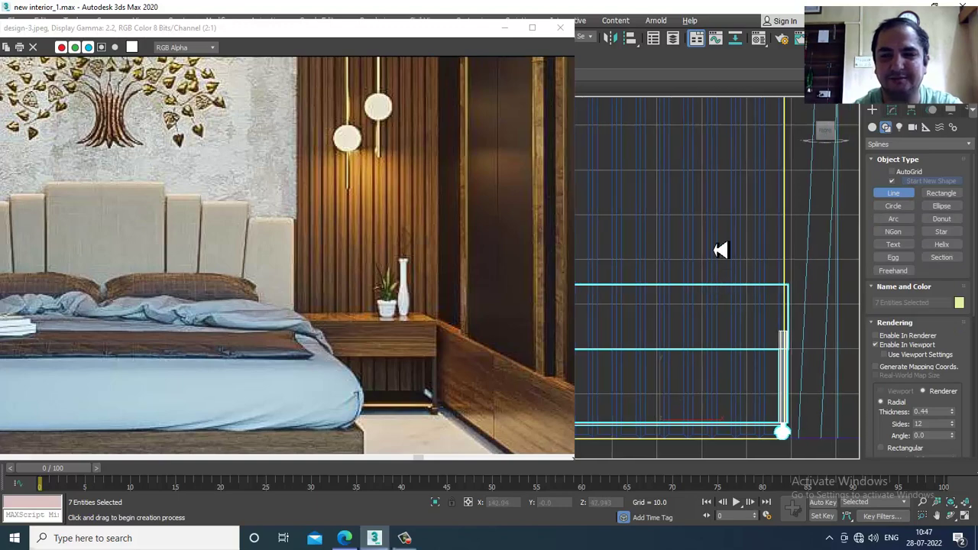
{"action": "scroll", "coordinate": [748, 260], "scroll_direction": "up", "scroll_amount": 2}
{"action": "scroll", "coordinate": [758, 262], "scroll_direction": "up", "scroll_amount": 2}
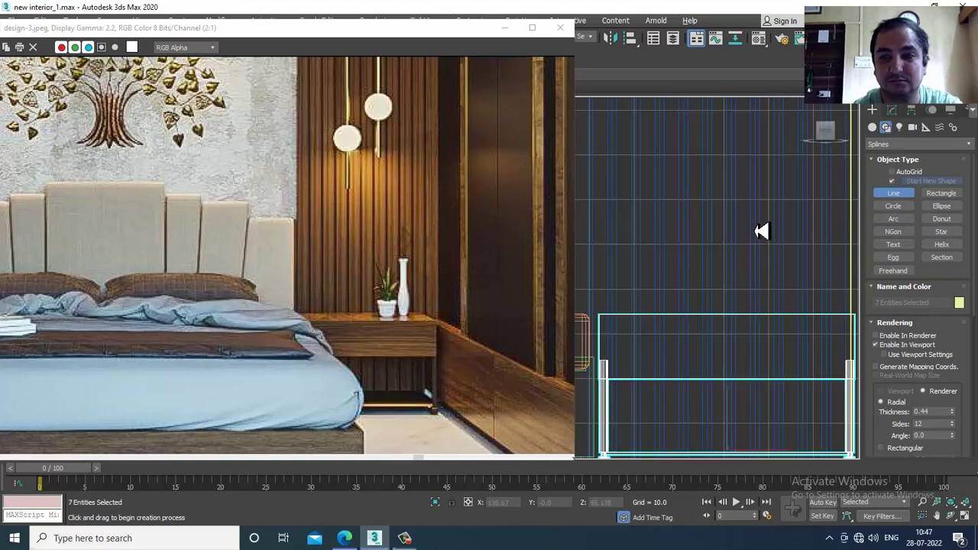
{"action": "scroll", "coordinate": [772, 222], "scroll_direction": "up", "scroll_amount": 2}
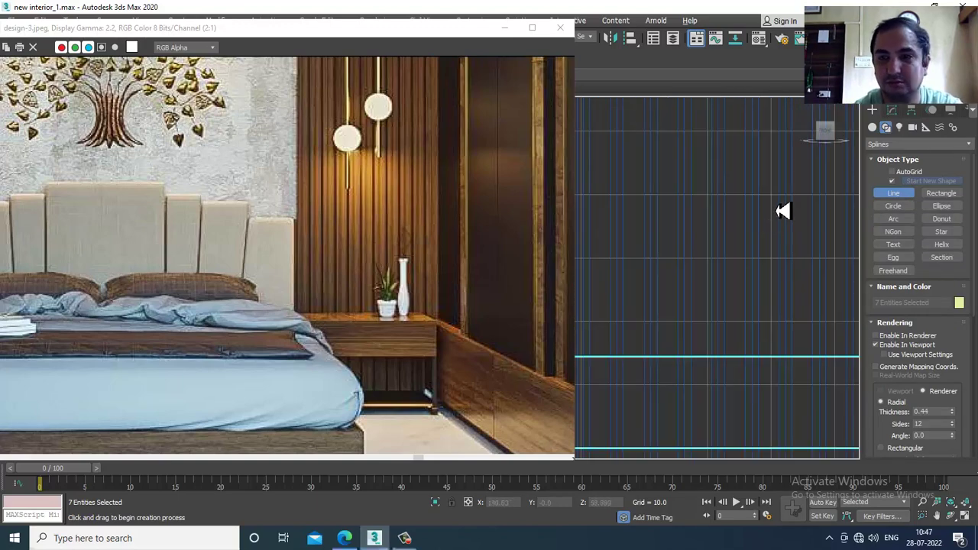
{"action": "left_click", "coordinate": [770, 202]}
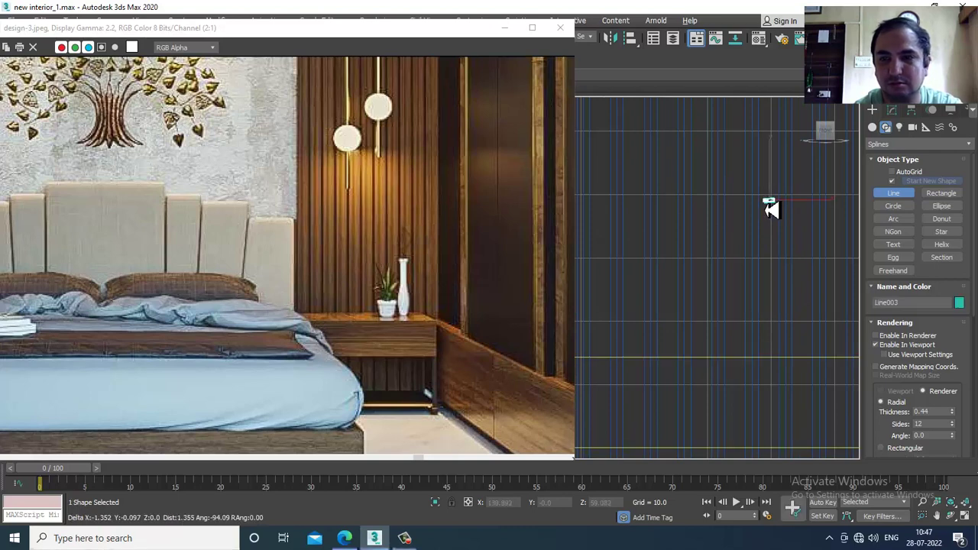
{"action": "right_click", "coordinate": [768, 206]}
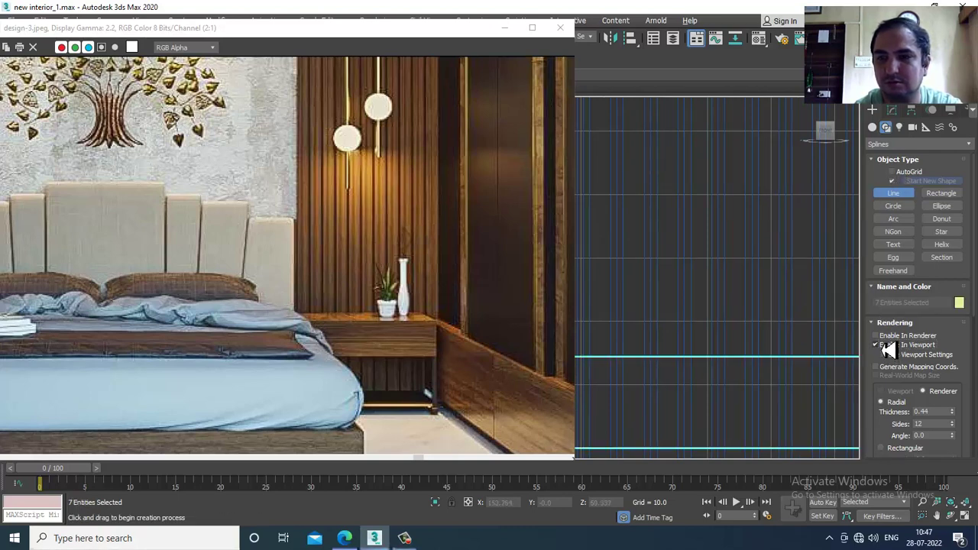
{"action": "left_click", "coordinate": [783, 254]}
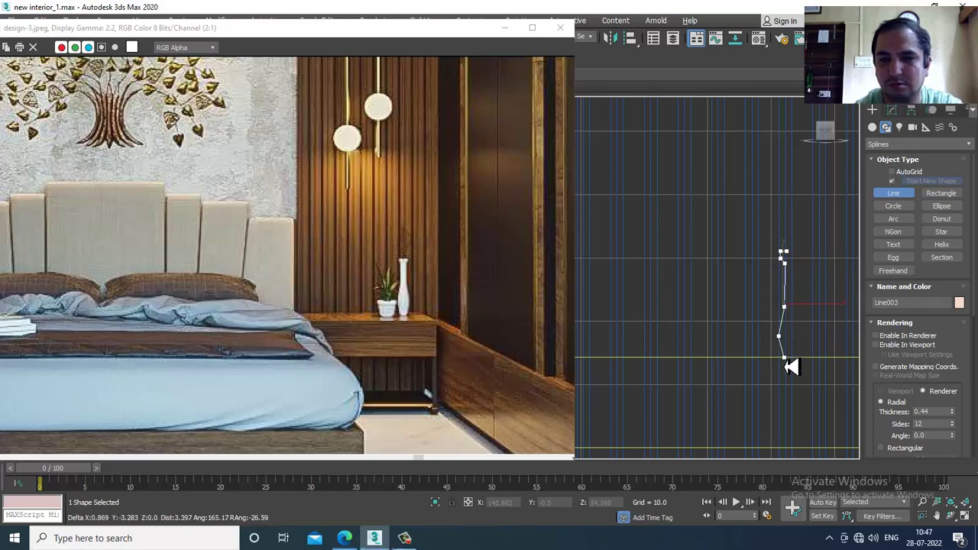
{"action": "left_click", "coordinate": [782, 358]}
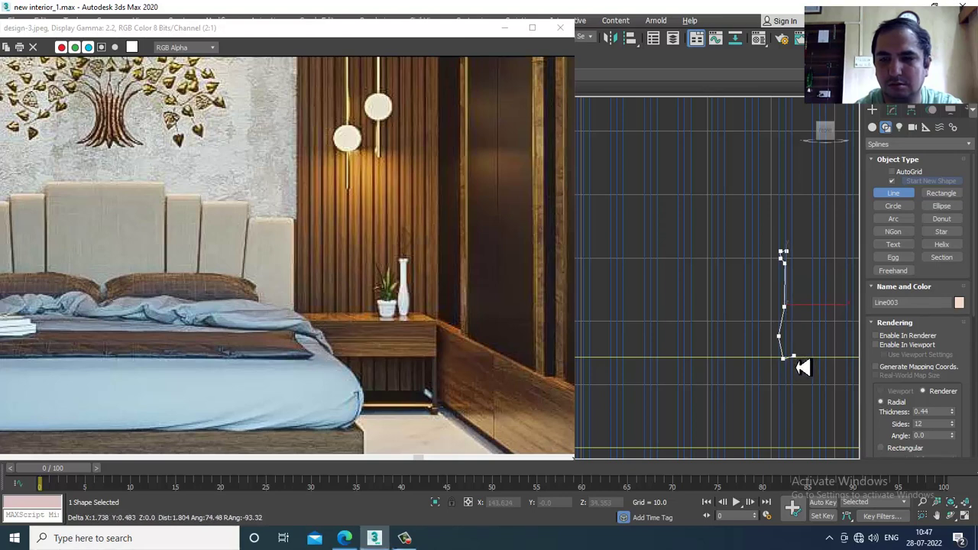
{"action": "scroll", "coordinate": [801, 368], "scroll_direction": "up", "scroll_amount": 2}
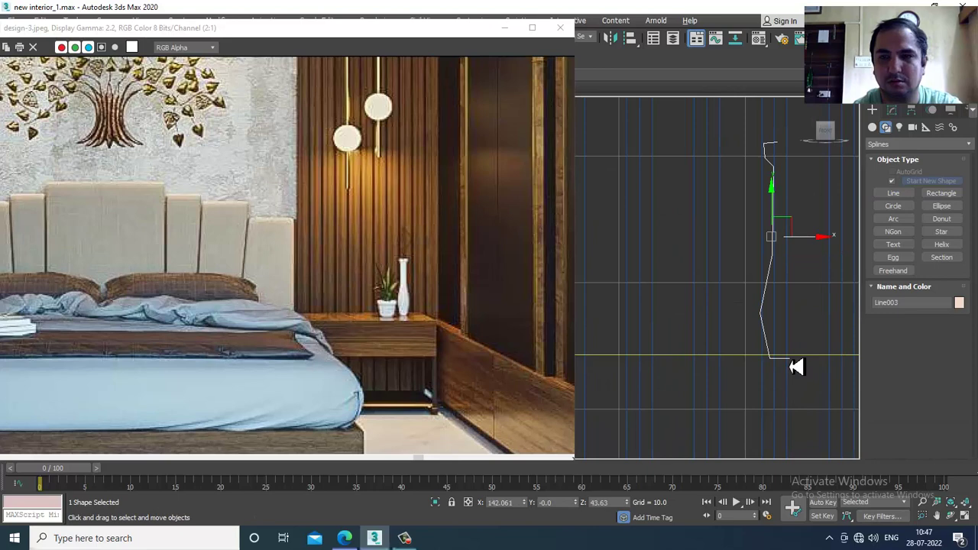
Step: Raise the outer rim vertex of the vase profile about 0.07 along Y to level the lip, and leave vertex editing
{"action": "scroll", "coordinate": [789, 357], "scroll_direction": "up", "scroll_amount": 1}
{"action": "scroll", "coordinate": [801, 298], "scroll_direction": "down", "scroll_amount": 1}
{"action": "middle_click_drag", "start_coordinate": [788, 300], "coordinate": [744, 314]}
{"action": "middle_click_drag", "start_coordinate": [740, 261], "coordinate": [725, 278]}
{"action": "scroll", "coordinate": [725, 277], "scroll_direction": "up", "scroll_amount": 1}
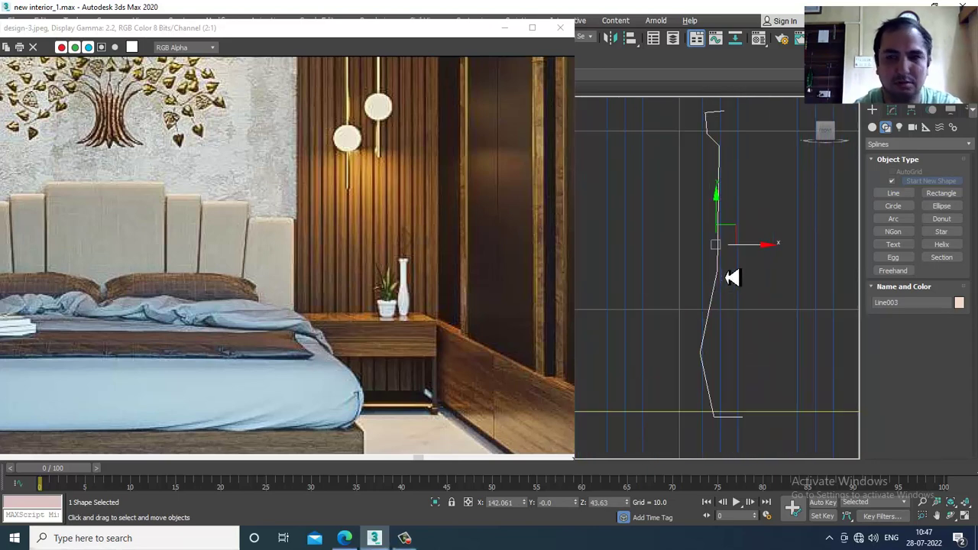
{"action": "key", "text": "1"}
{"action": "scroll", "coordinate": [736, 180], "scroll_direction": "up", "scroll_amount": 2}
{"action": "middle_click_drag", "start_coordinate": [735, 179], "coordinate": [715, 329]}
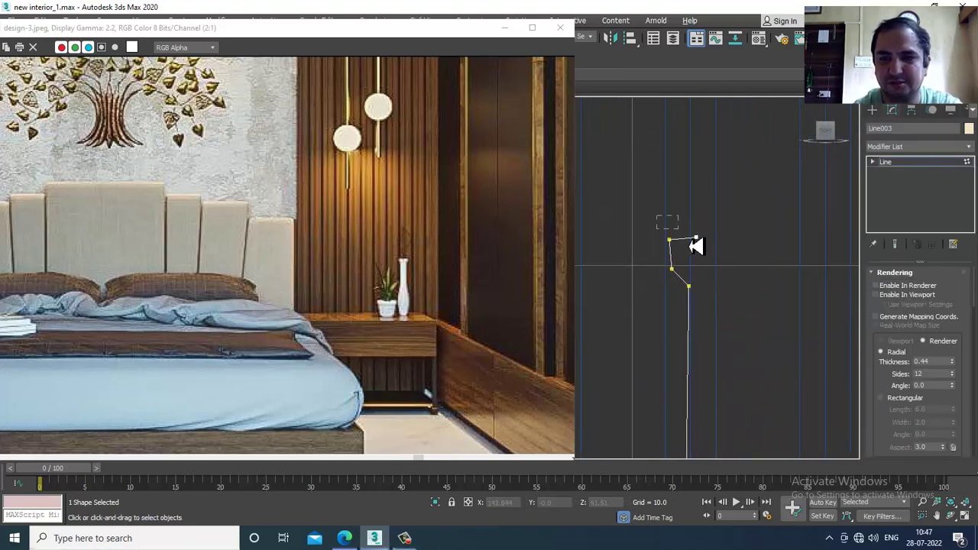
{"action": "left_click_drag", "start_coordinate": [691, 260], "coordinate": [683, 246]}
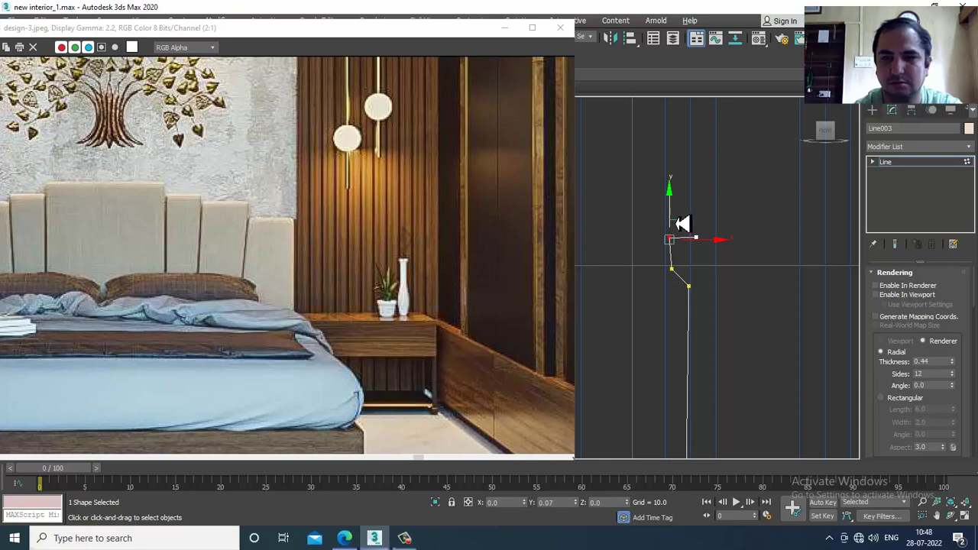
{"action": "middle_click_drag", "start_coordinate": [760, 269], "coordinate": [727, 197]}
{"action": "scroll", "coordinate": [754, 176], "scroll_direction": "down", "scroll_amount": 1}
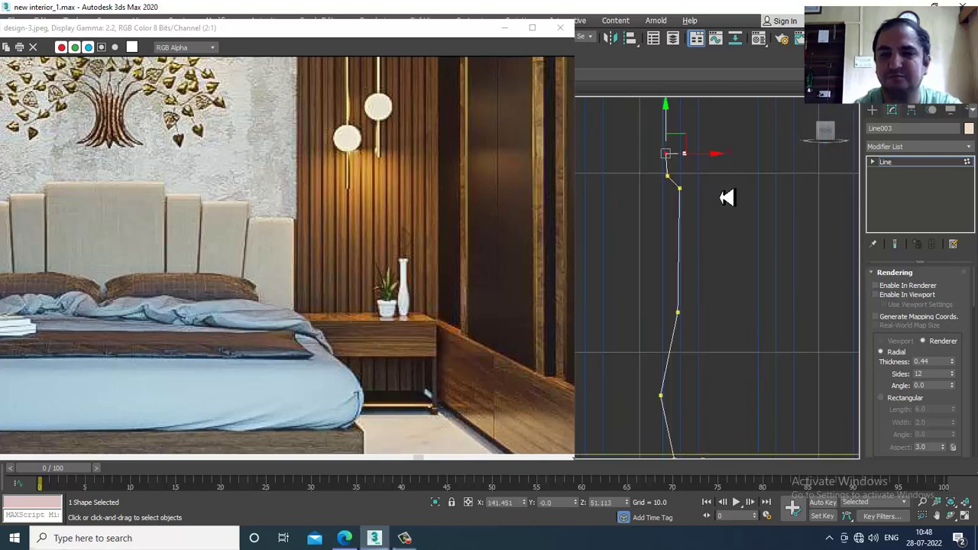
{"action": "left_click", "coordinate": [913, 163]}
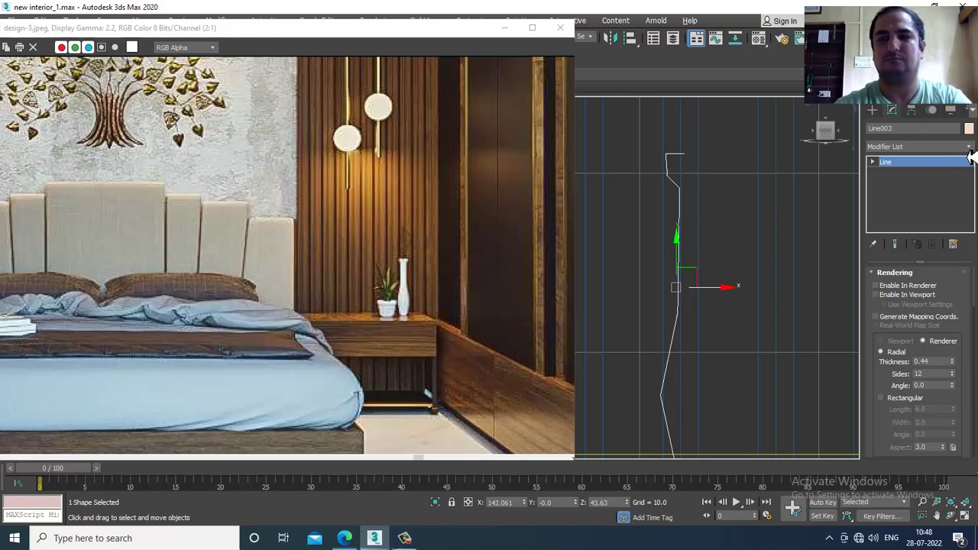
Step: Move the reference image window down to uncover the main toolbar
{"action": "left_click", "coordinate": [969, 146]}
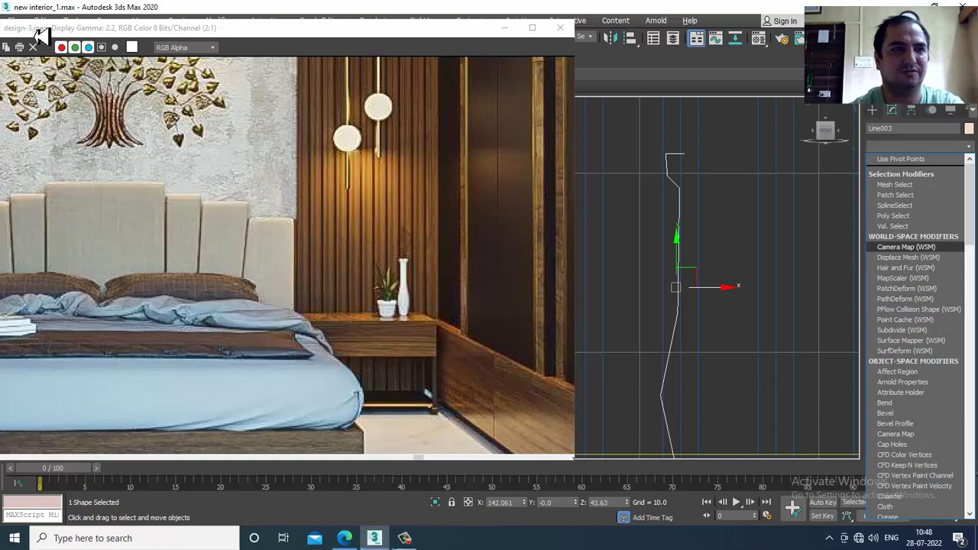
{"action": "left_click", "coordinate": [54, 58]}
{"action": "left_click_drag", "start_coordinate": [107, 28], "coordinate": [136, 108]}
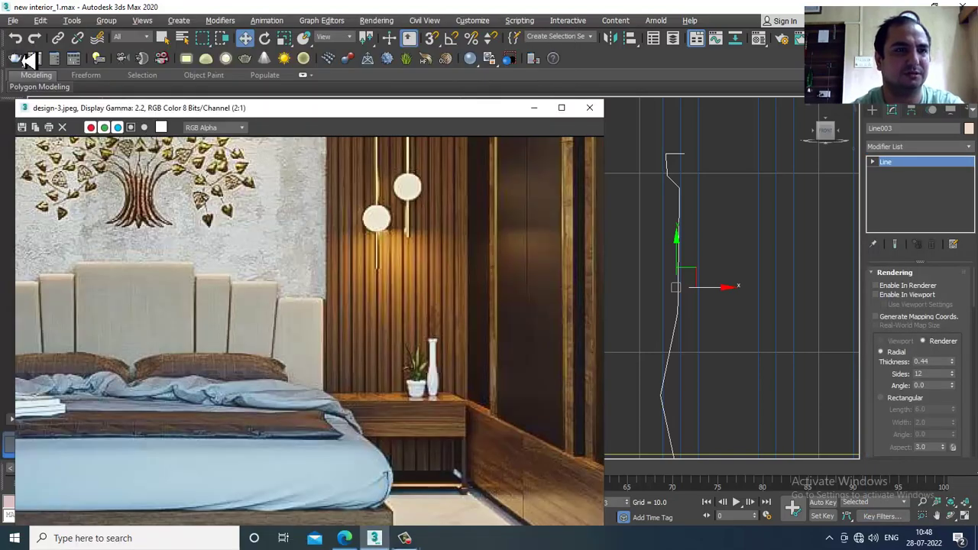
Step: Apply a Lathe modifier to the vase's half-profile and align its axis to Max
{"action": "left_click", "coordinate": [13, 20]}
{"action": "left_click", "coordinate": [52, 117]}
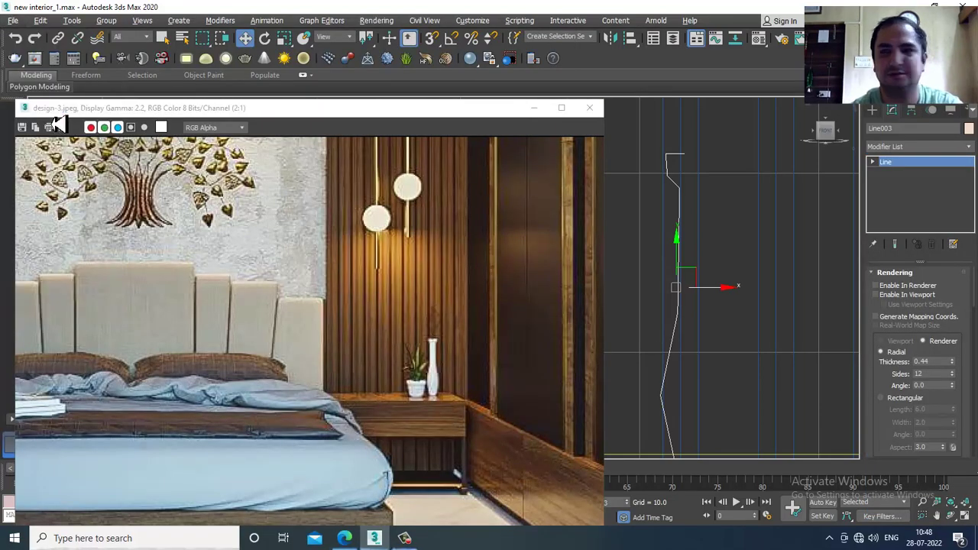
{"action": "left_click", "coordinate": [909, 146]}
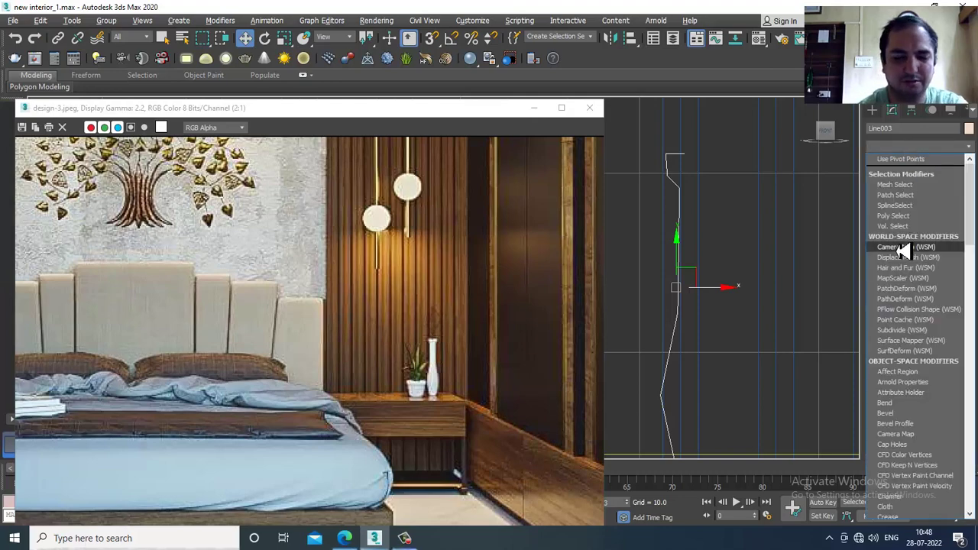
{"action": "key", "text": "l"}
{"action": "key", "text": "Return"}
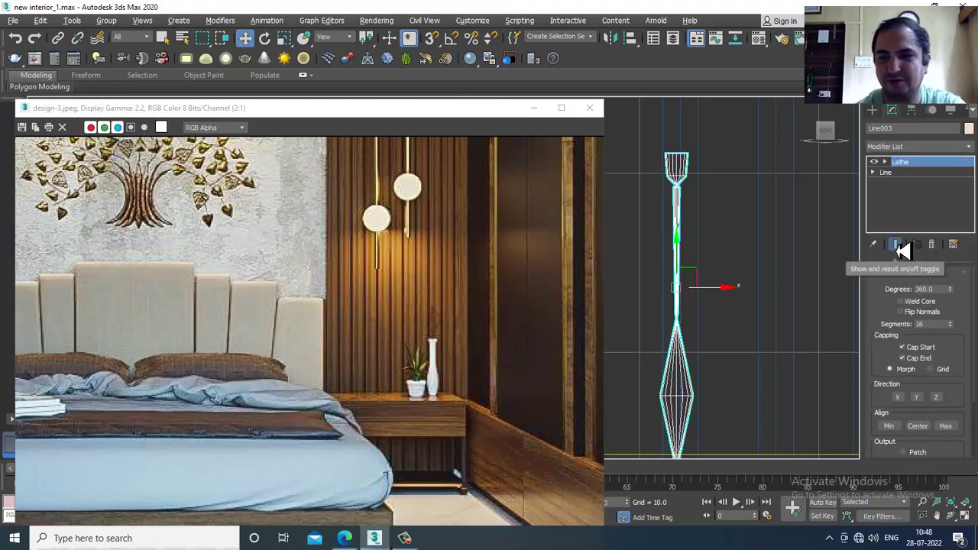
{"action": "left_click", "coordinate": [947, 426]}
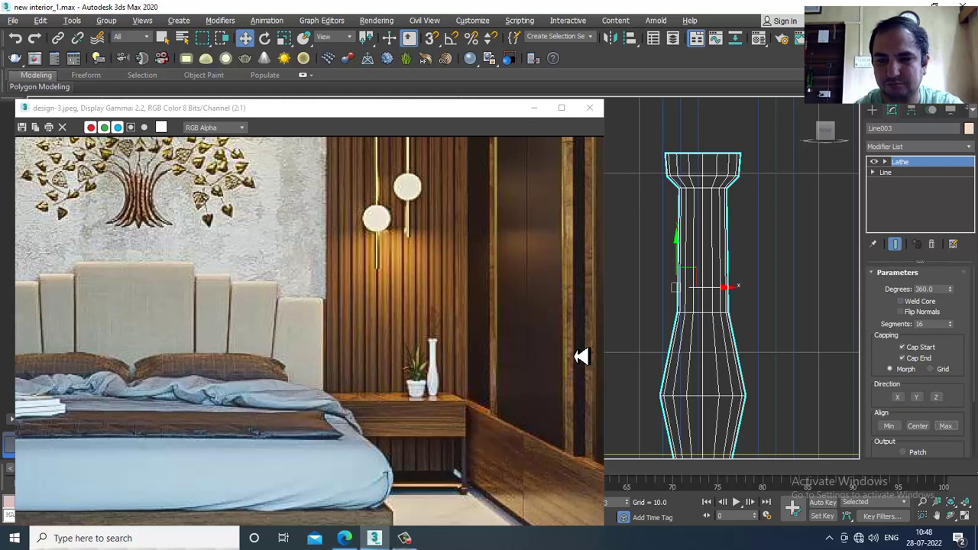
{"action": "scroll", "coordinate": [733, 313], "scroll_direction": "down", "scroll_amount": 3}
{"action": "scroll", "coordinate": [726, 292], "scroll_direction": "up", "scroll_amount": 2}
{"action": "scroll", "coordinate": [731, 291], "scroll_direction": "down", "scroll_amount": 2}
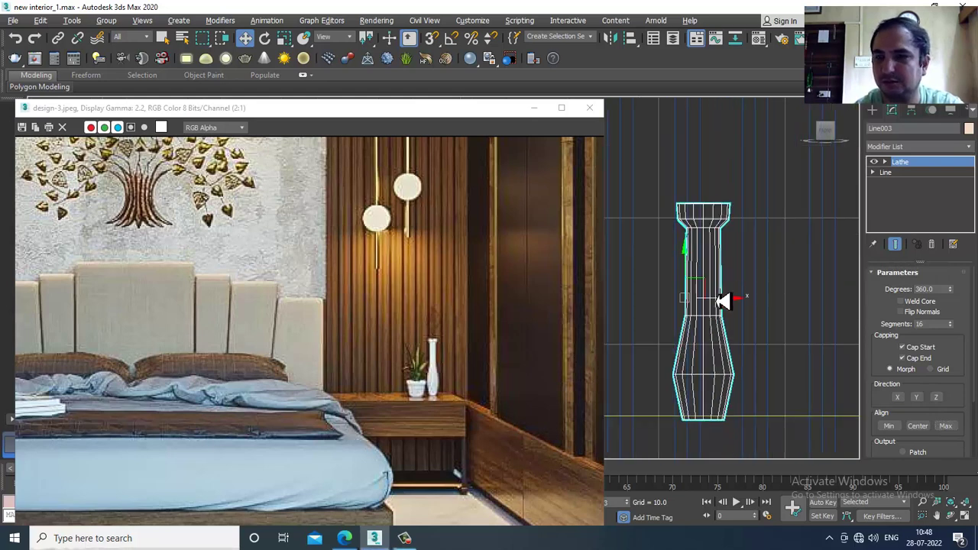
Step: Edit the vase profile's vertices with the lathed result shown, and move the outer lip and neck-top vertices slightly inward along X
{"action": "left_click", "coordinate": [895, 183]}
{"action": "left_click", "coordinate": [894, 244]}
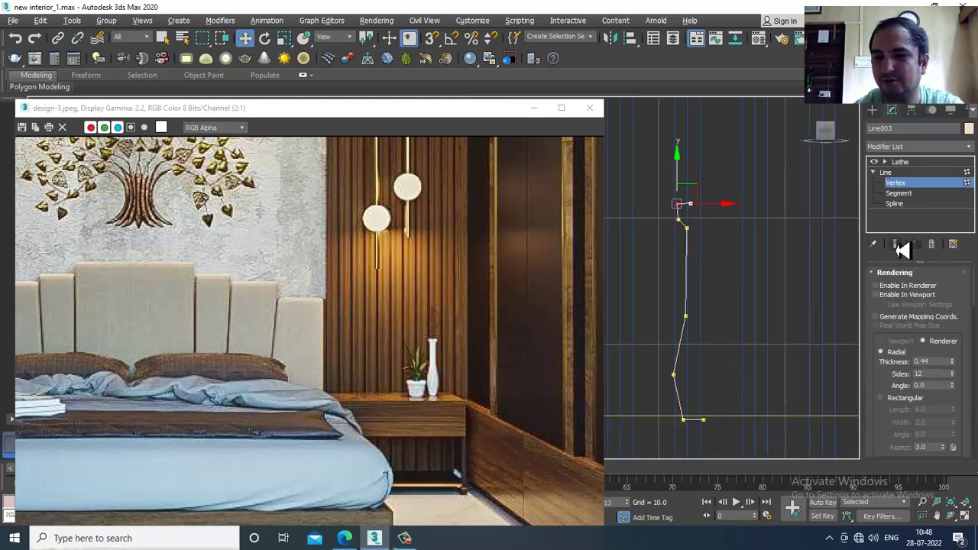
{"action": "left_click", "coordinate": [895, 244]}
{"action": "scroll", "coordinate": [684, 210], "scroll_direction": "up", "scroll_amount": 2}
{"action": "left_click_drag", "start_coordinate": [637, 170], "coordinate": [698, 249]}
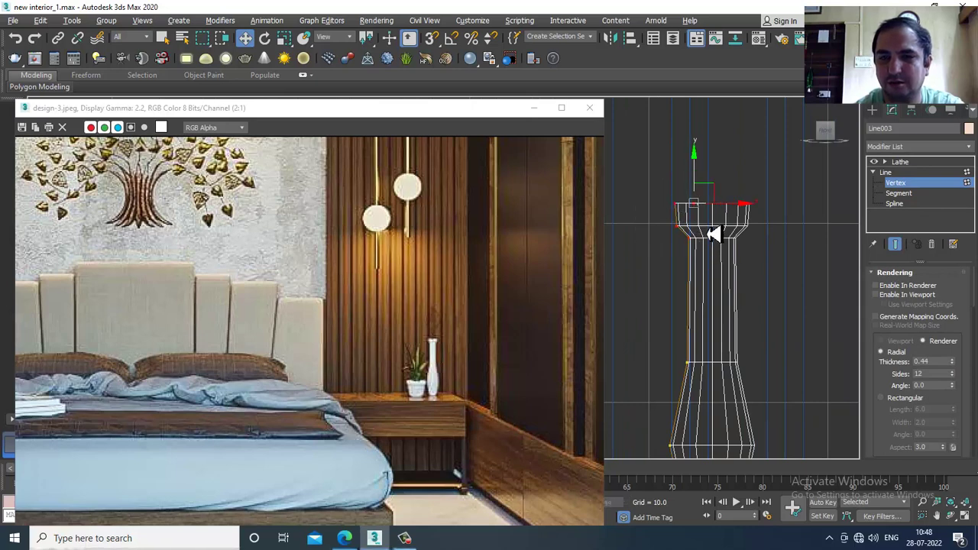
{"action": "left_click_drag", "start_coordinate": [718, 203], "coordinate": [724, 204]}
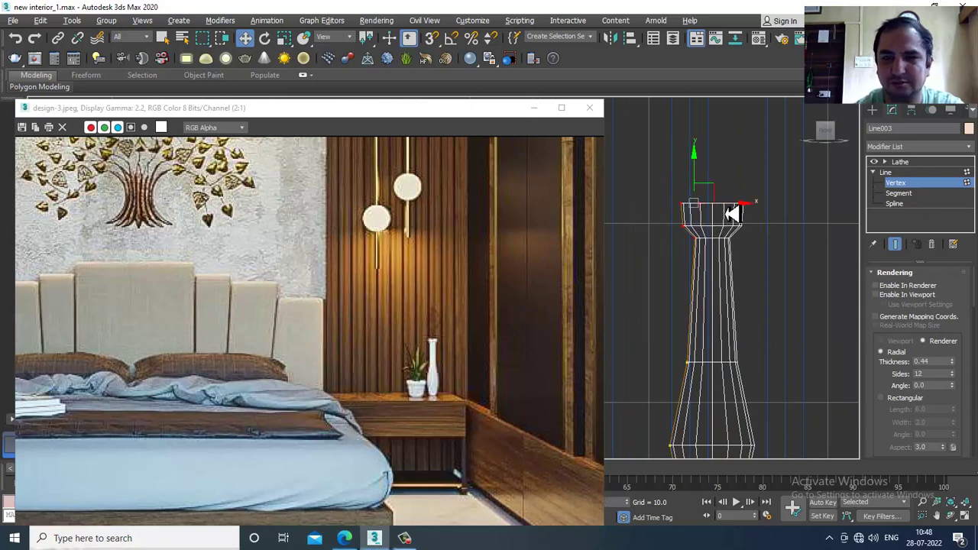
Step: Straighten and shorten the vase's lip, and raise the neck's top vertex while shifting it slightly outward
{"action": "scroll", "coordinate": [724, 204], "scroll_direction": "up", "scroll_amount": 2}
{"action": "left_click", "coordinate": [639, 203]}
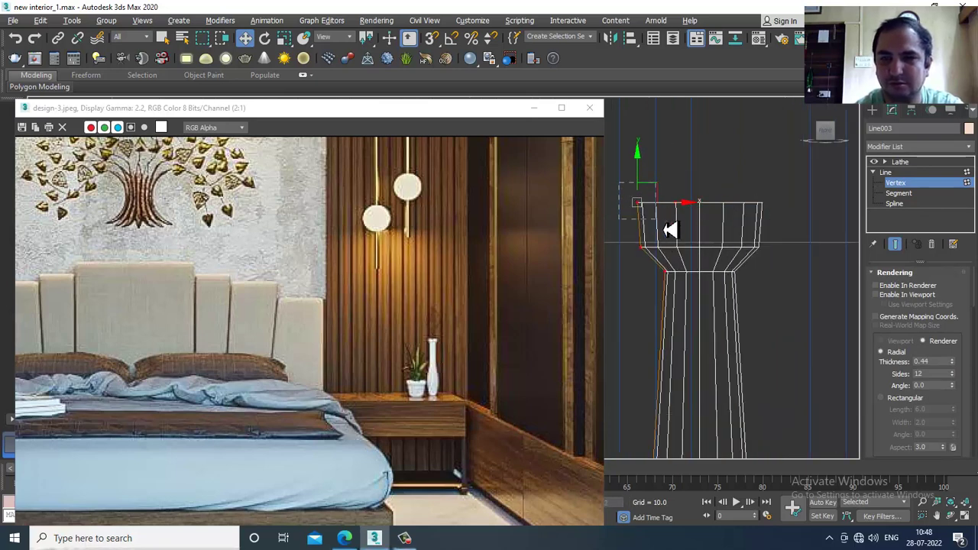
{"action": "left_click_drag", "start_coordinate": [692, 211], "coordinate": [695, 211]}
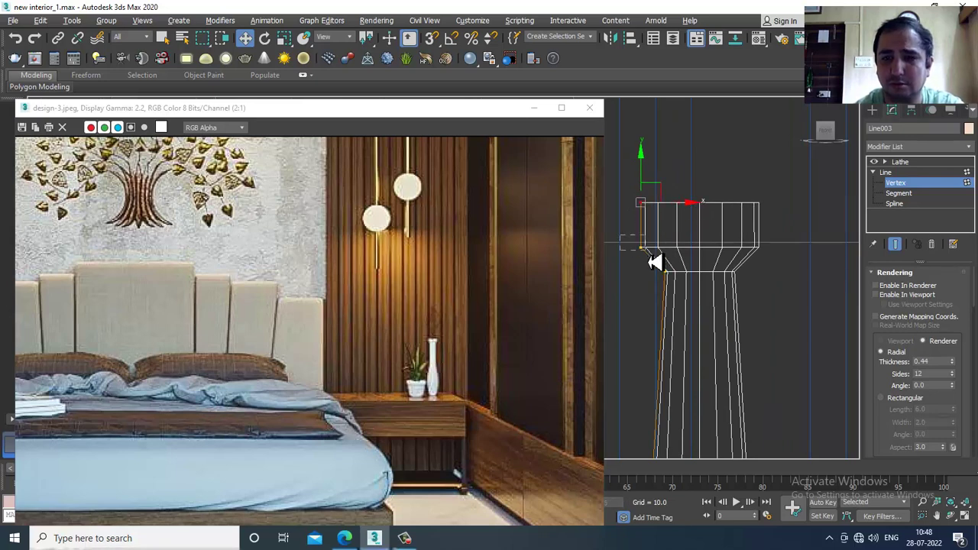
{"action": "left_click_drag", "start_coordinate": [646, 251], "coordinate": [641, 194]}
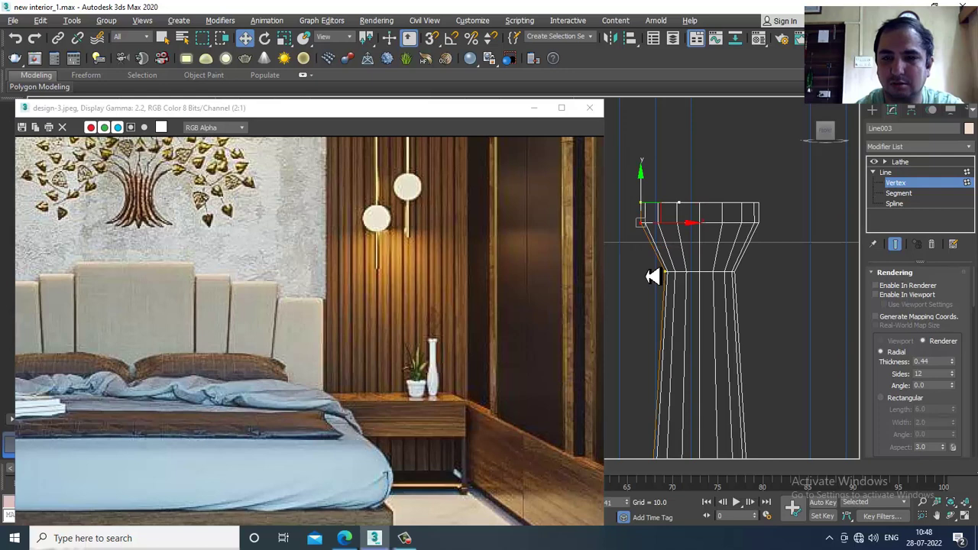
{"action": "left_click", "coordinate": [665, 272]}
{"action": "left_click_drag", "start_coordinate": [669, 242], "coordinate": [670, 209]}
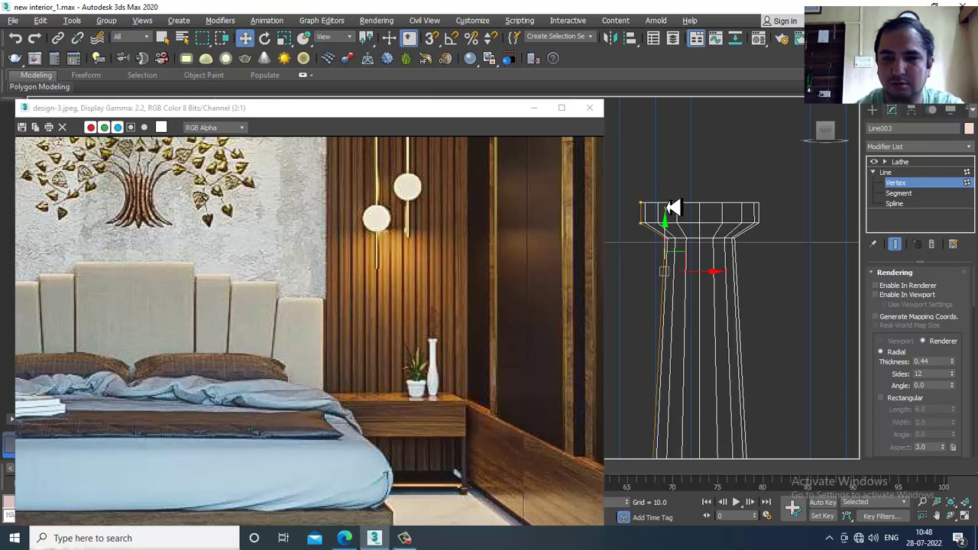
{"action": "left_click_drag", "start_coordinate": [709, 249], "coordinate": [698, 247]}
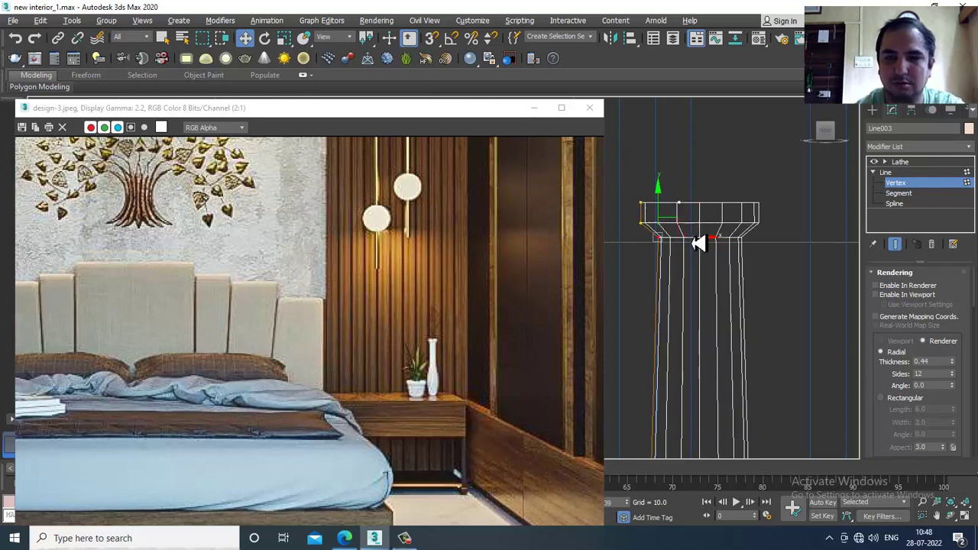
Step: Move the profile vertex at the base of the vase's neck slightly inward so the neck runs straight
{"action": "scroll", "coordinate": [737, 299], "scroll_direction": "down", "scroll_amount": 2}
{"action": "scroll", "coordinate": [739, 305], "scroll_direction": "down", "scroll_amount": 2}
{"action": "middle_click_drag", "start_coordinate": [744, 347], "coordinate": [731, 240]}
{"action": "scroll", "coordinate": [720, 256], "scroll_direction": "up", "scroll_amount": 4}
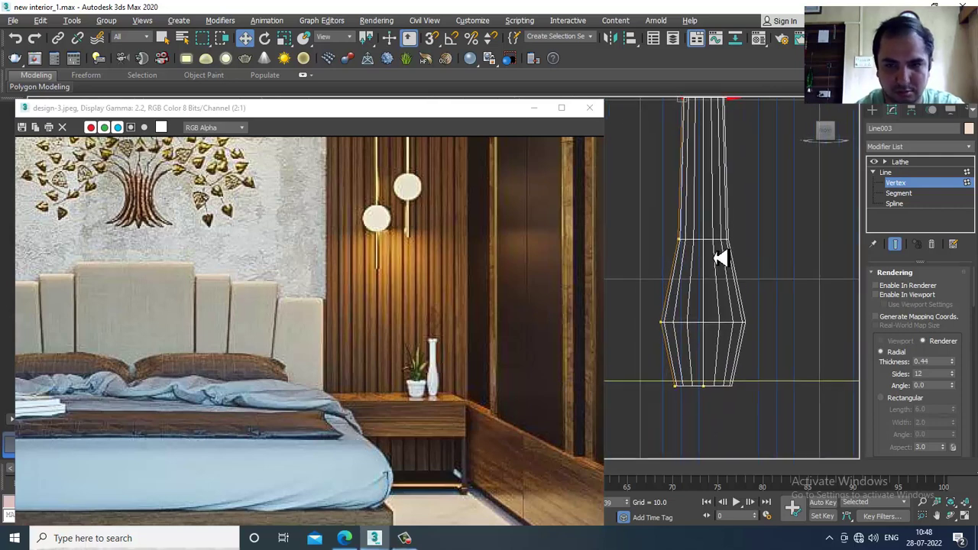
{"action": "left_click", "coordinate": [666, 233]}
{"action": "left_click_drag", "start_coordinate": [703, 244], "coordinate": [709, 244]}
{"action": "middle_click_drag", "start_coordinate": [666, 364], "coordinate": [673, 367]}
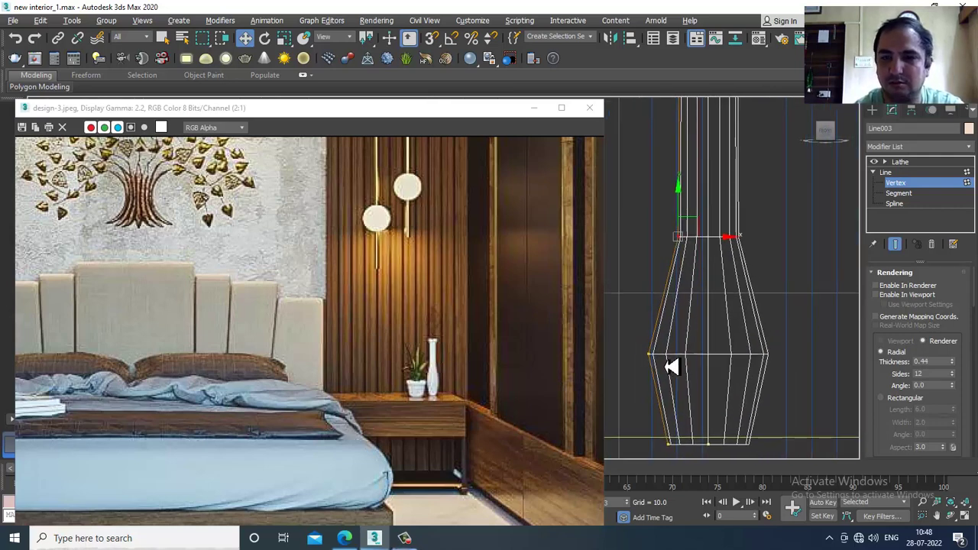
Step: Fillet the vase profile's belly vertex and the neck-base vertex, the latter by about 1.57, to round the body
{"action": "left_click", "coordinate": [648, 353]}
{"action": "scroll", "coordinate": [899, 399], "scroll_direction": "down", "scroll_amount": 5}
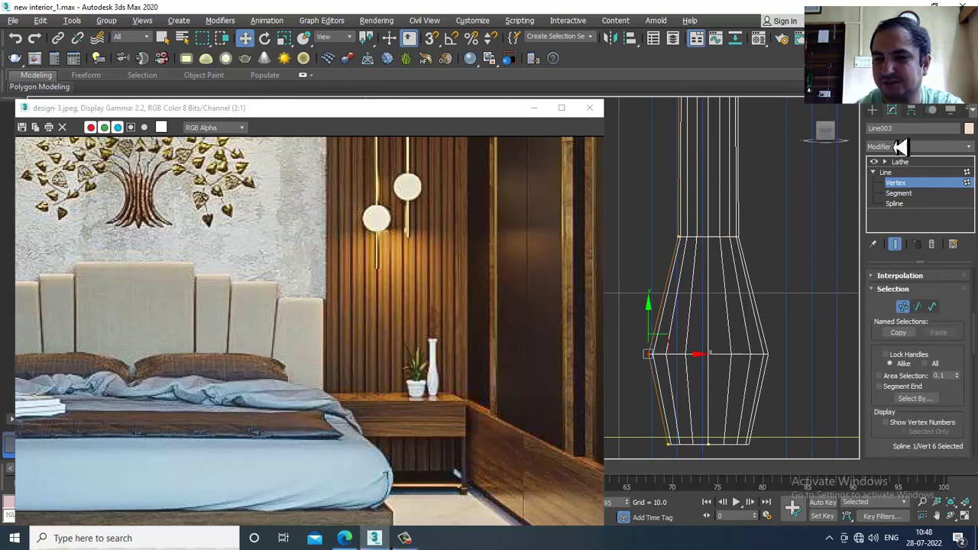
{"action": "scroll", "coordinate": [882, 376], "scroll_direction": "down", "scroll_amount": 8}
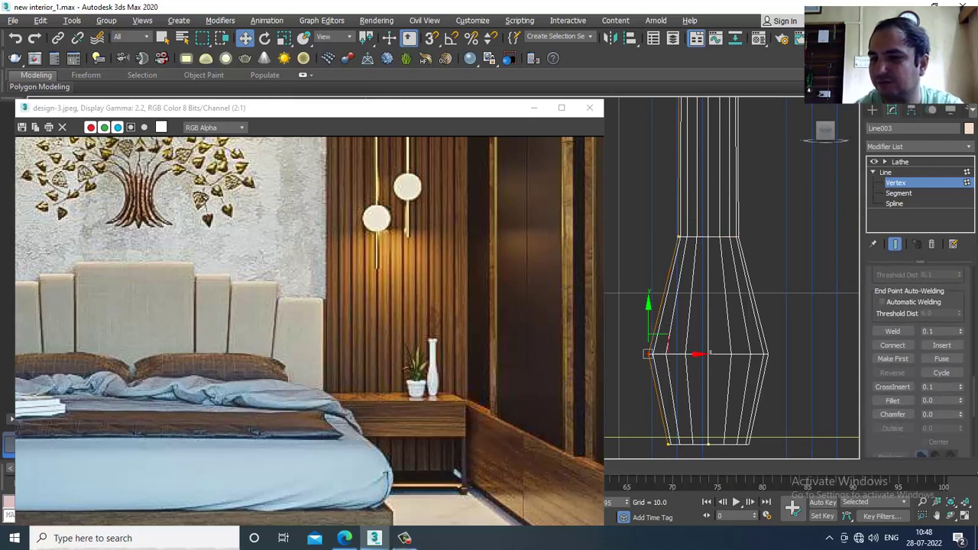
{"action": "left_click", "coordinate": [892, 401]}
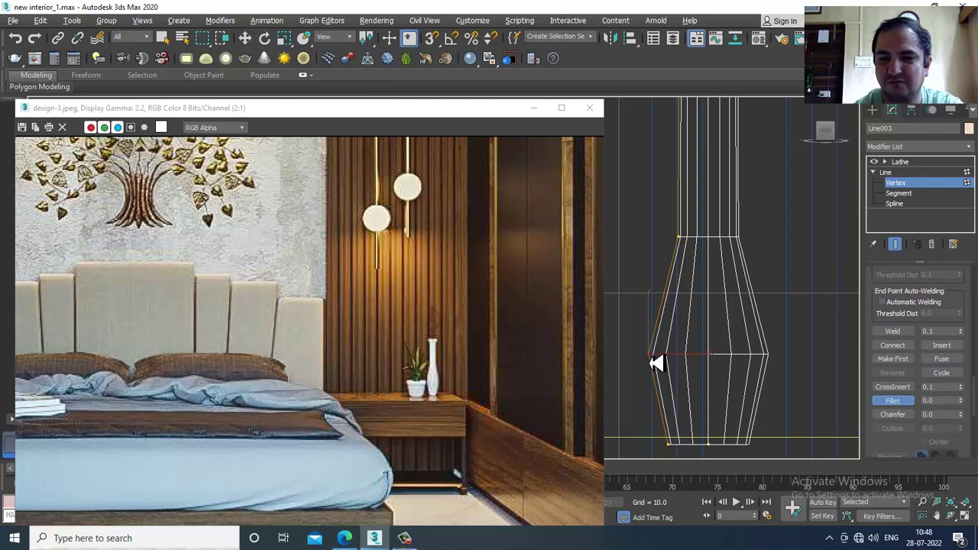
{"action": "left_click_drag", "start_coordinate": [654, 362], "coordinate": [651, 298]}
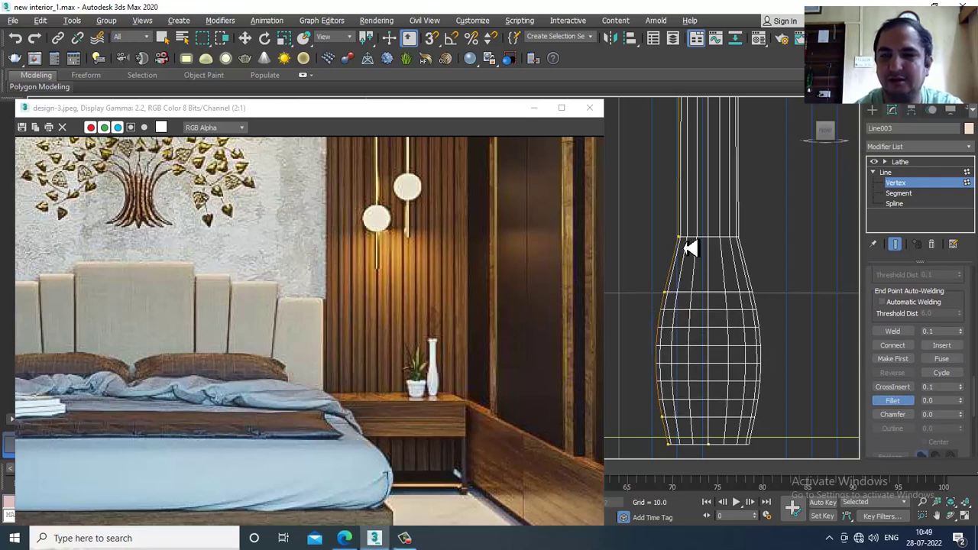
{"action": "left_click_drag", "start_coordinate": [685, 241], "coordinate": [683, 206]}
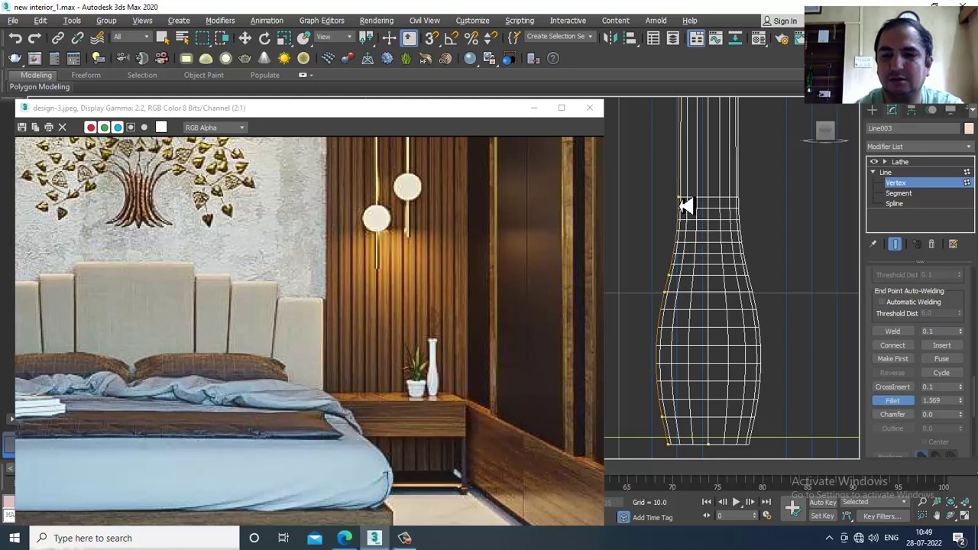
Step: Try to fillet the profile vertex just below the vase's lip
{"action": "scroll", "coordinate": [735, 241], "scroll_direction": "down", "scroll_amount": 2}
{"action": "scroll", "coordinate": [694, 277], "scroll_direction": "up", "scroll_amount": 2}
{"action": "scroll", "coordinate": [721, 321], "scroll_direction": "up", "scroll_amount": 3}
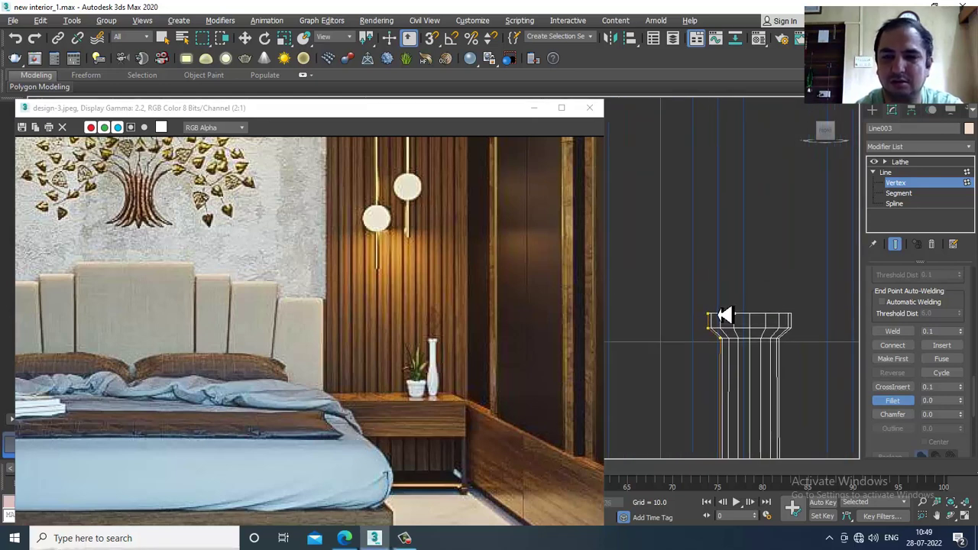
{"action": "scroll", "coordinate": [712, 362], "scroll_direction": "up", "scroll_amount": 2}
{"action": "left_click_drag", "start_coordinate": [722, 347], "coordinate": [655, 279]}
{"action": "key", "text": "ctrl+z"}
Step: Return to the Lathe level and move the vase back onto the copied nightstand's top in the perspective view
{"action": "scroll", "coordinate": [753, 353], "scroll_direction": "down", "scroll_amount": 5}
{"action": "middle_click_drag", "start_coordinate": [726, 267], "coordinate": [726, 238]}
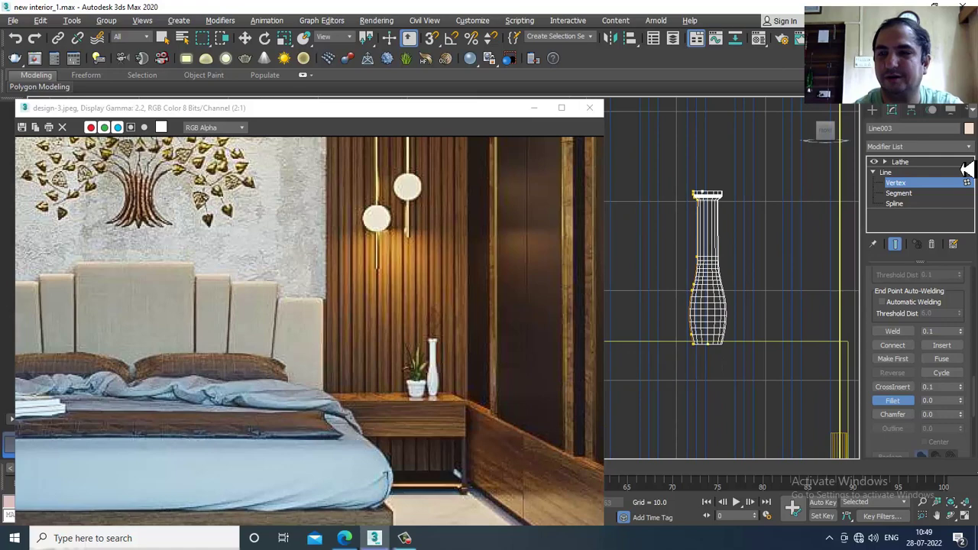
{"action": "left_click", "coordinate": [905, 162]}
{"action": "key", "text": "alt+w"}
{"action": "scroll", "coordinate": [812, 380], "scroll_direction": "down", "scroll_amount": 1}
{"action": "key", "text": "alt+w"}
{"action": "scroll", "coordinate": [787, 359], "scroll_direction": "down", "scroll_amount": 4}
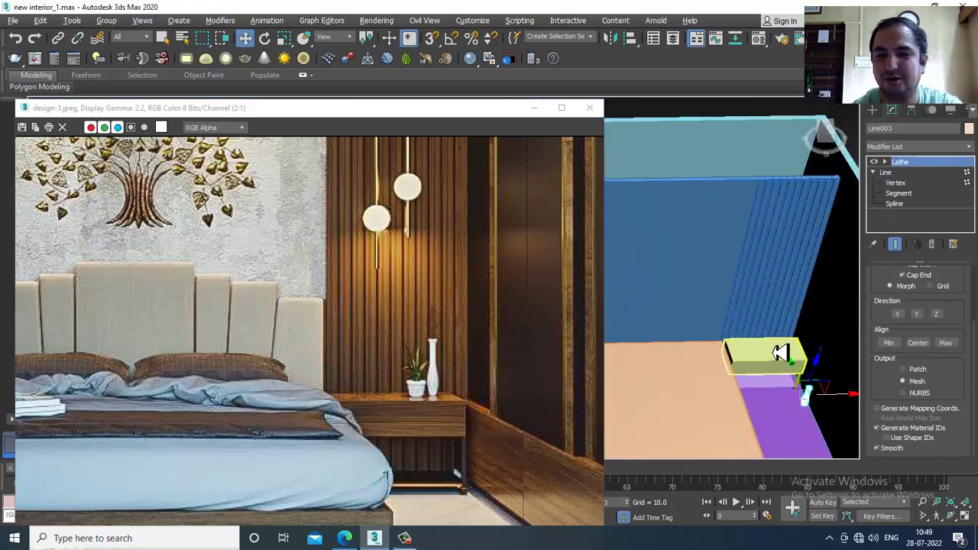
{"action": "middle_click_drag", "start_coordinate": [779, 353], "coordinate": [792, 375], "text": "alt"}
{"action": "scroll", "coordinate": [786, 375], "scroll_direction": "up", "scroll_amount": 2}
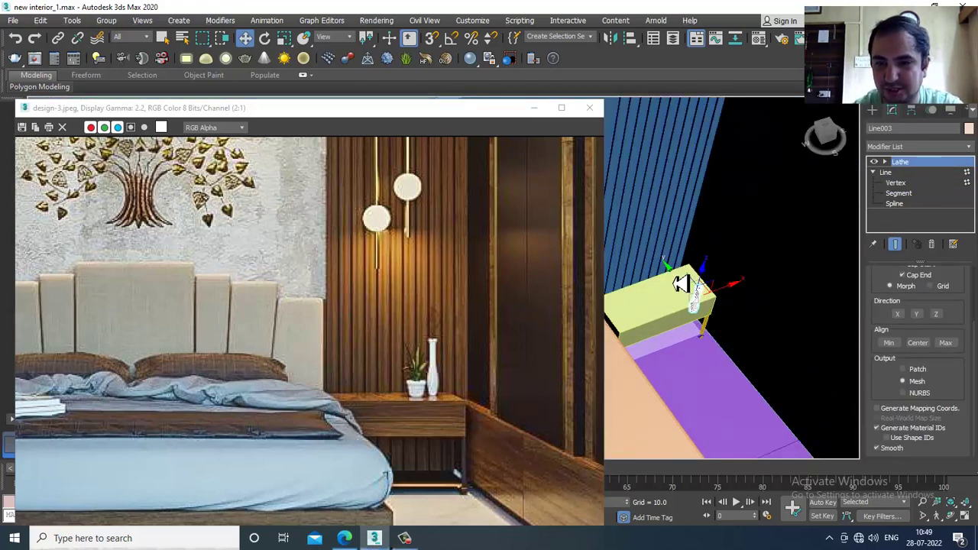
{"action": "middle_click_drag", "start_coordinate": [671, 265], "coordinate": [704, 313], "text": "alt"}
{"action": "scroll", "coordinate": [683, 264], "scroll_direction": "up", "scroll_amount": 3}
{"action": "scroll", "coordinate": [702, 309], "scroll_direction": "up", "scroll_amount": 2}
{"action": "left_click_drag", "start_coordinate": [667, 238], "coordinate": [708, 258]}
{"action": "middle_click_drag", "start_coordinate": [706, 257], "coordinate": [782, 288], "text": "alt"}
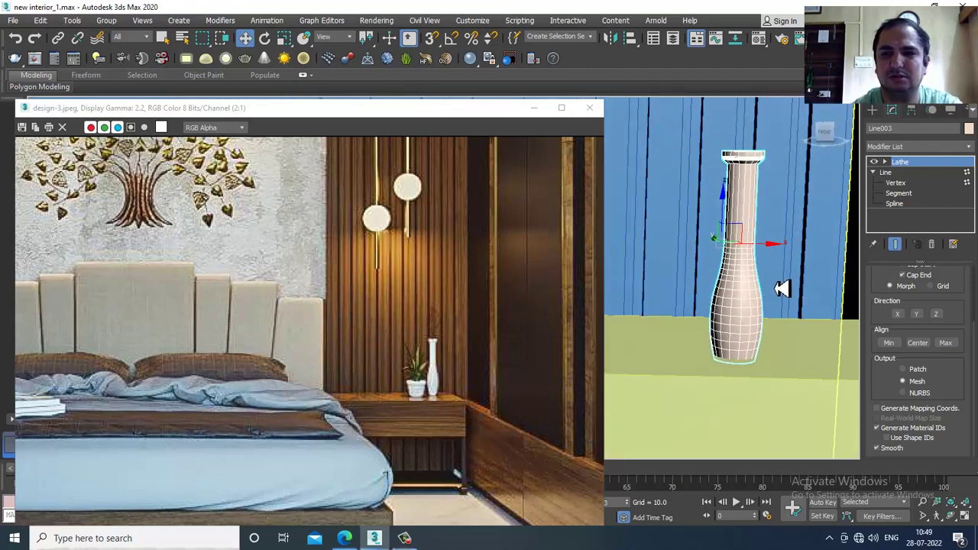
Step: Move the profile's inner rim vertex outward to widen the vase's mouth, and return to the Lathe level
{"action": "middle_click_drag", "start_coordinate": [793, 224], "coordinate": [808, 227], "text": "alt"}
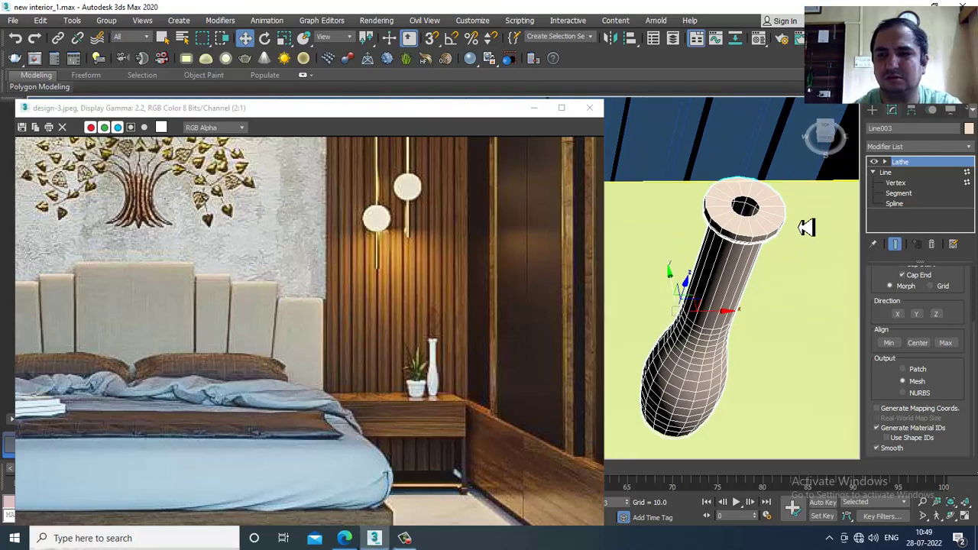
{"action": "left_click", "coordinate": [896, 183]}
{"action": "left_click", "coordinate": [747, 220]}
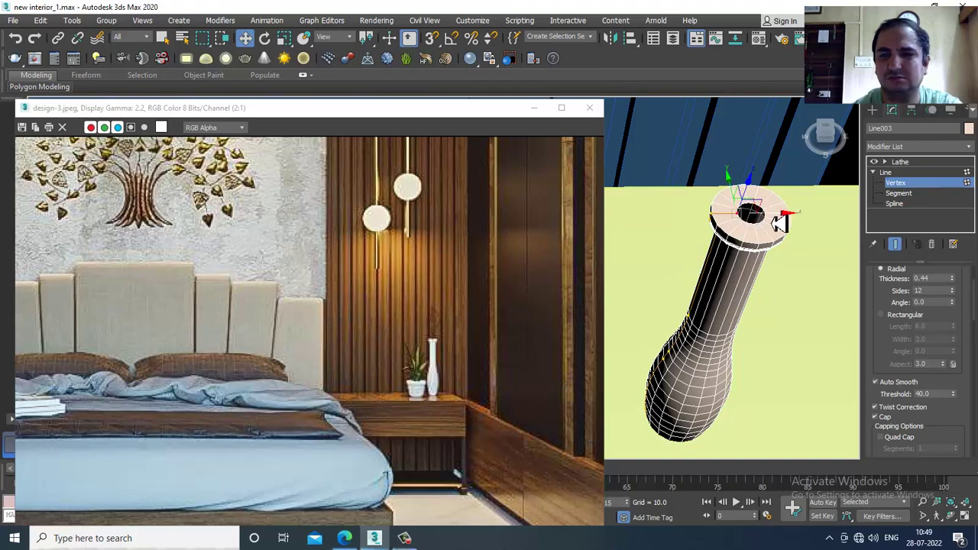
{"action": "left_click_drag", "start_coordinate": [747, 219], "coordinate": [760, 225]}
{"action": "middle_click_drag", "start_coordinate": [775, 241], "coordinate": [789, 259], "text": "alt"}
{"action": "left_click", "coordinate": [902, 162]}
{"action": "middle_click_drag", "start_coordinate": [766, 339], "coordinate": [771, 321], "text": "alt"}
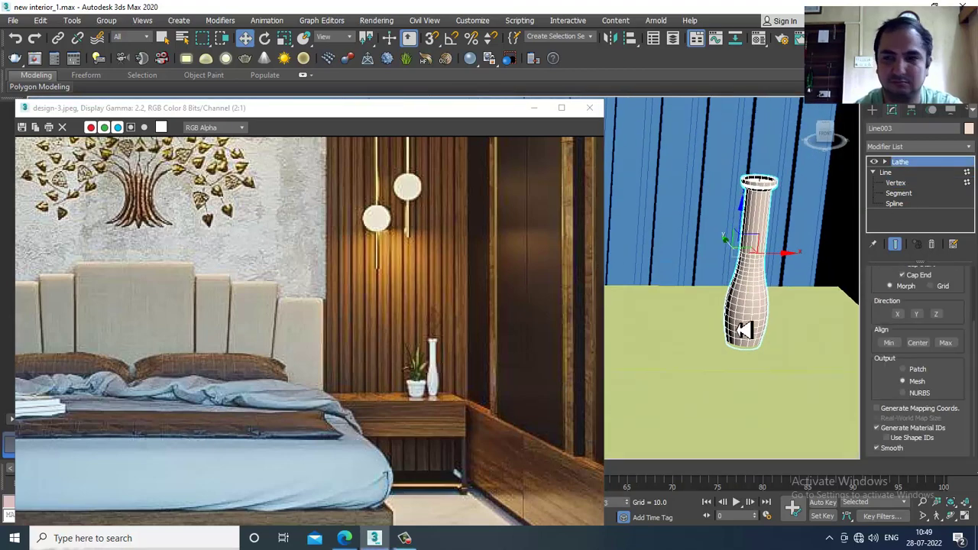
Step: Create a cone for the plant pot beside the vase using AutoGrid, with radii of about 1.77 and 2.89 and a height of about 4.13
{"action": "left_click", "coordinate": [874, 110]}
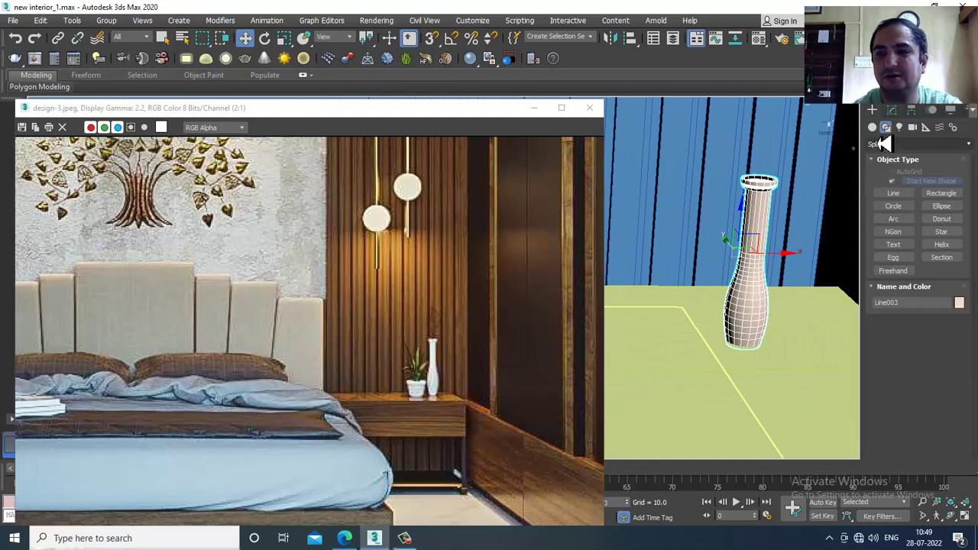
{"action": "left_click", "coordinate": [872, 127]}
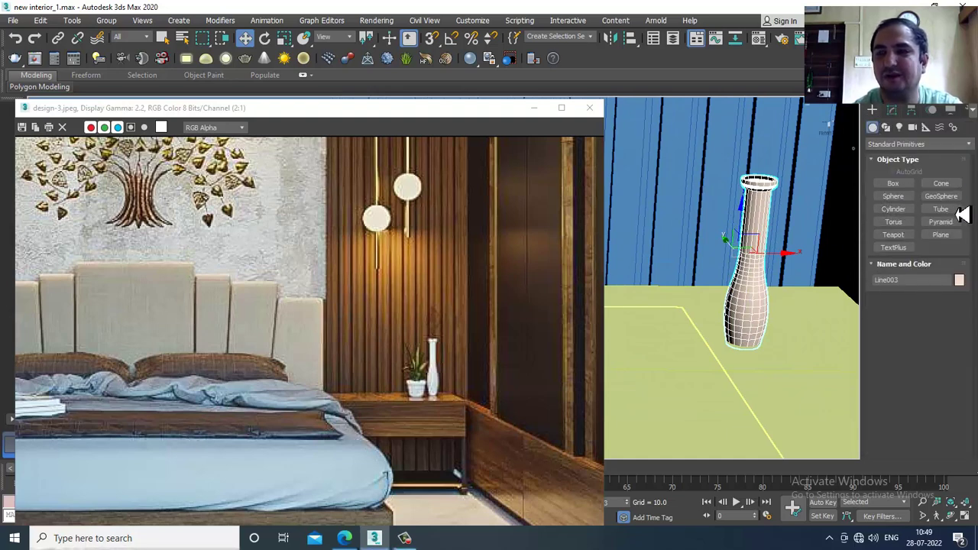
{"action": "left_click", "coordinate": [940, 183]}
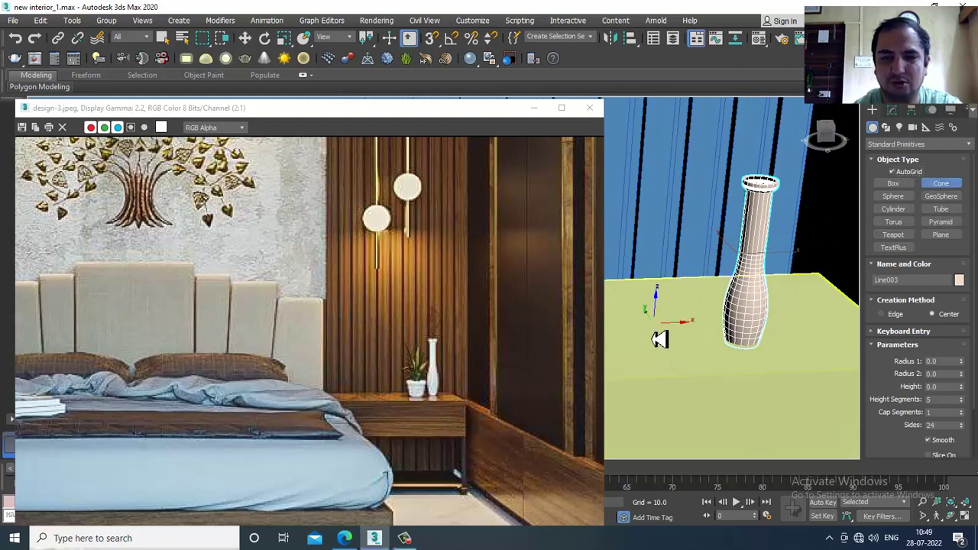
{"action": "left_click_drag", "start_coordinate": [678, 346], "coordinate": [685, 354]}
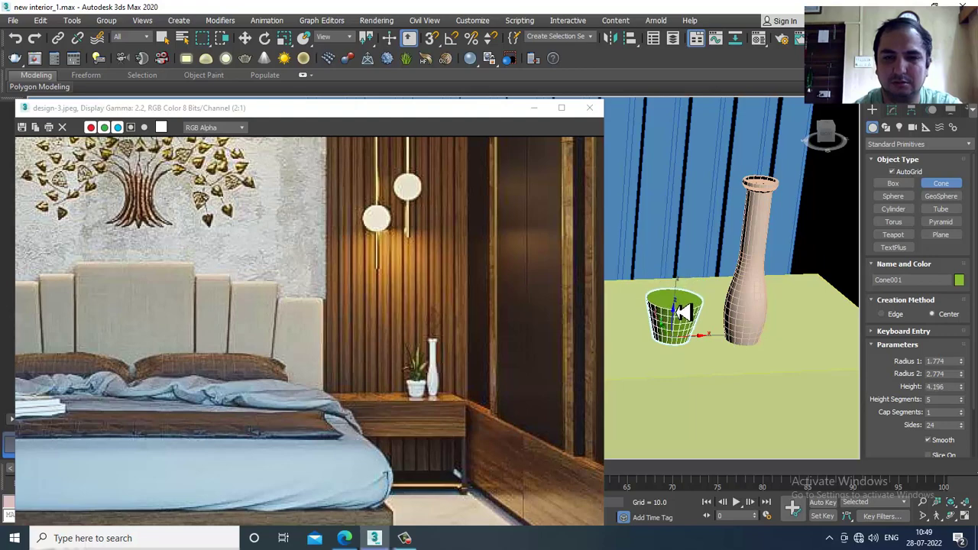
{"action": "left_click", "coordinate": [682, 313]}
{"action": "left_click", "coordinate": [676, 303]}
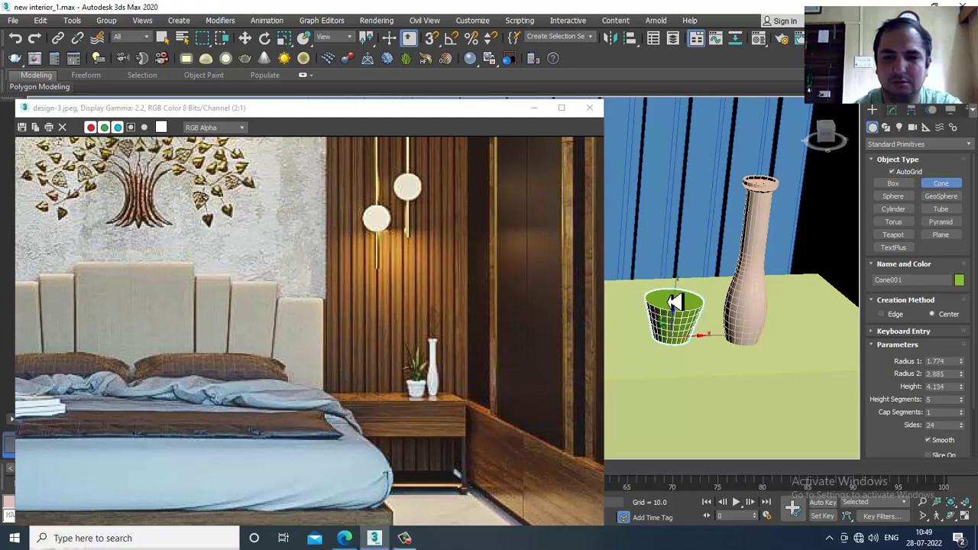
{"action": "key", "text": "w"}
Step: Increase the pot cone's height slightly and convert it to an Editable Poly
{"action": "middle_click_drag", "start_coordinate": [732, 353], "coordinate": [699, 339], "text": "alt"}
{"action": "scroll", "coordinate": [701, 341], "scroll_direction": "up", "scroll_amount": 4}
{"action": "scroll", "coordinate": [701, 341], "scroll_direction": "up", "scroll_amount": 4}
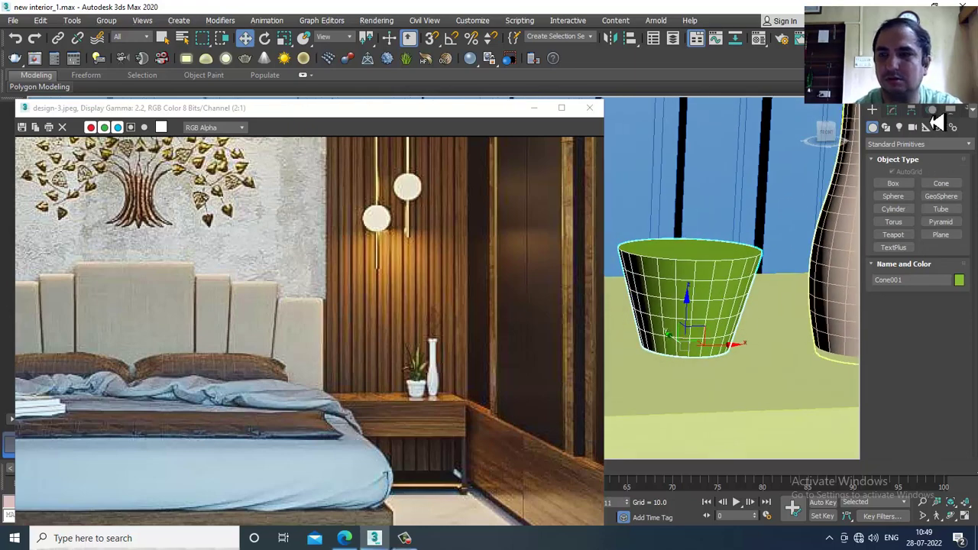
{"action": "left_click", "coordinate": [892, 110]}
{"action": "left_click_drag", "start_coordinate": [966, 320], "coordinate": [967, 312]}
{"action": "right_click", "coordinate": [672, 319]}
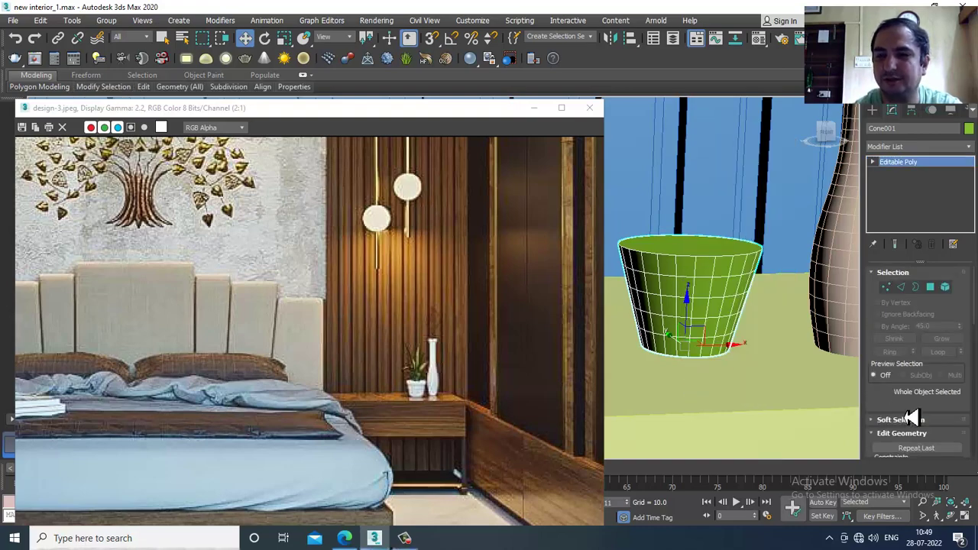
Step: Select the uppermost ring of side polygons around the plant pot's rim
{"action": "left_click", "coordinate": [931, 288]}
{"action": "key", "text": "alt+w"}
{"action": "key", "text": "alt+w"}
{"action": "scroll", "coordinate": [695, 252], "scroll_direction": "up", "scroll_amount": 8}
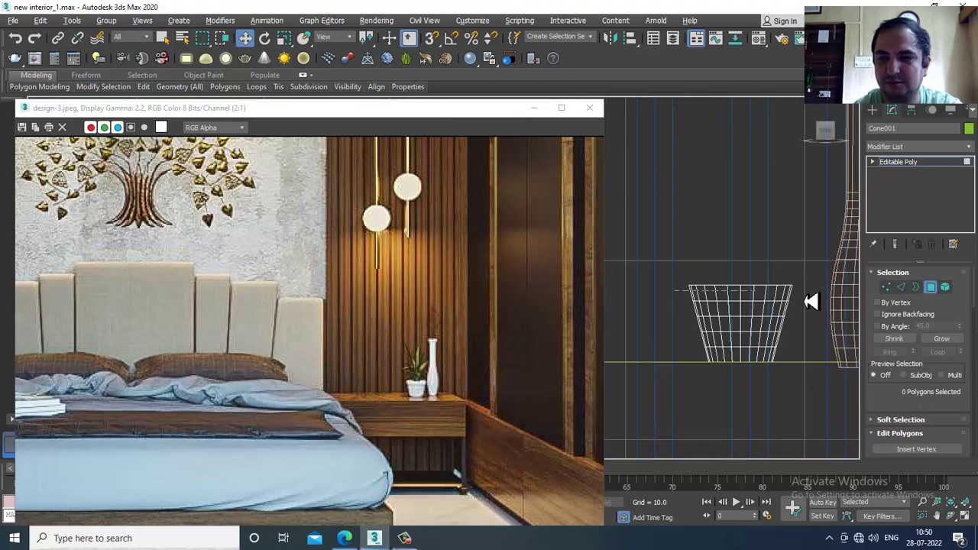
{"action": "left_click_drag", "start_coordinate": [805, 301], "coordinate": [822, 302]}
{"action": "key", "text": "alt+w"}
{"action": "middle_click_drag", "start_coordinate": [802, 390], "coordinate": [769, 377], "text": "alt"}
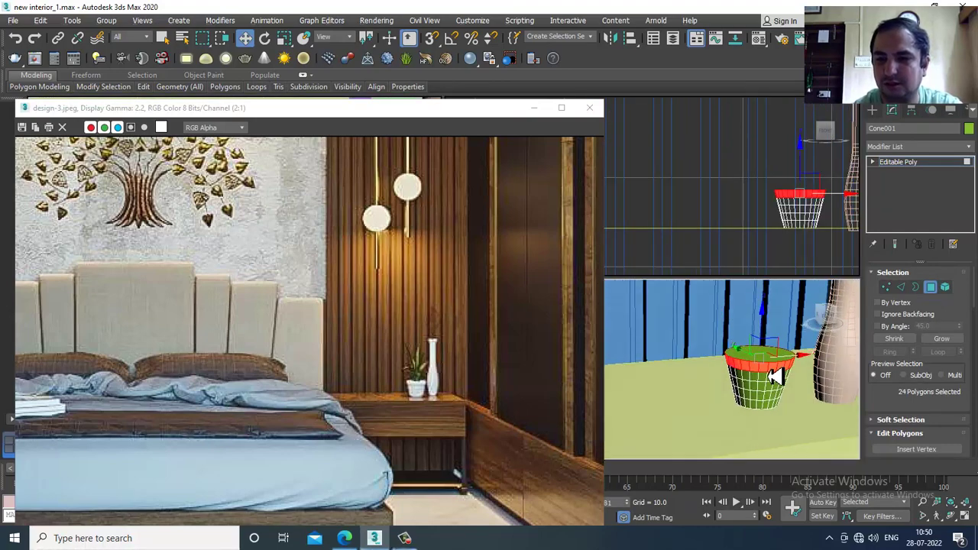
Step: Bevel the selected rim polygons inward by Local Normal with a height of about -0.125 and a negative outline
{"action": "key", "text": "alt+w"}
{"action": "scroll", "coordinate": [916, 321], "scroll_direction": "down", "scroll_amount": 5}
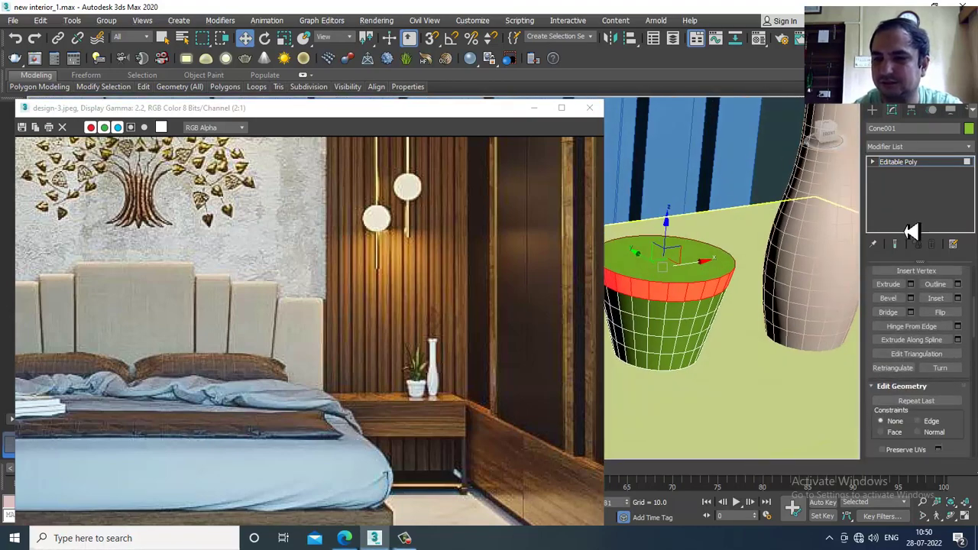
{"action": "left_click", "coordinate": [911, 297]}
{"action": "left_click", "coordinate": [464, 284]}
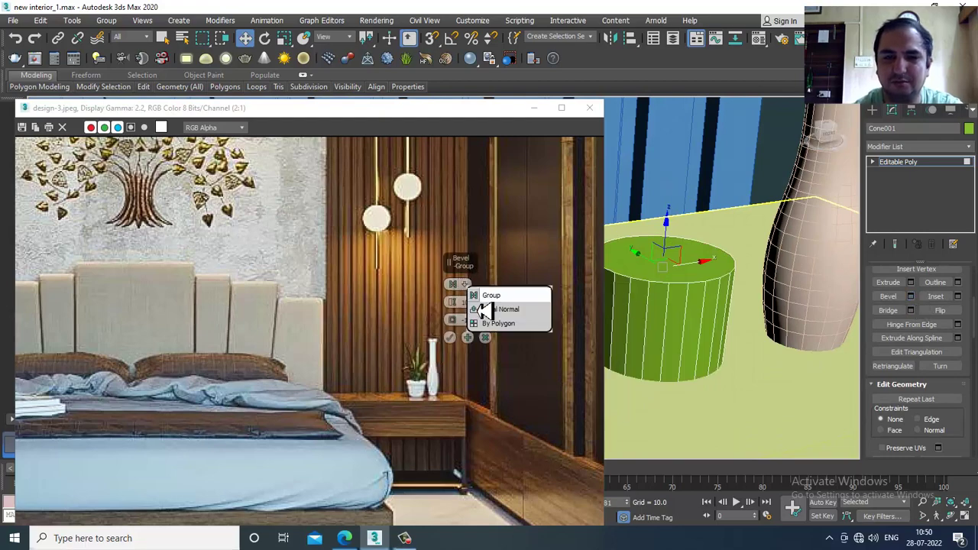
{"action": "left_click", "coordinate": [484, 308]}
{"action": "left_click_drag", "start_coordinate": [464, 323], "coordinate": [465, 355]}
{"action": "mouse_move", "coordinate": [463, 306]}
{"action": "left_mouse_down"}
{"action": "mouse_move", "coordinate": [472, 342]}
{"action": "mouse_move", "coordinate": [460, 299]}
{"action": "mouse_move", "coordinate": [456, 334]}
{"action": "mouse_move", "coordinate": [455, 310]}
{"action": "left_mouse_up"}
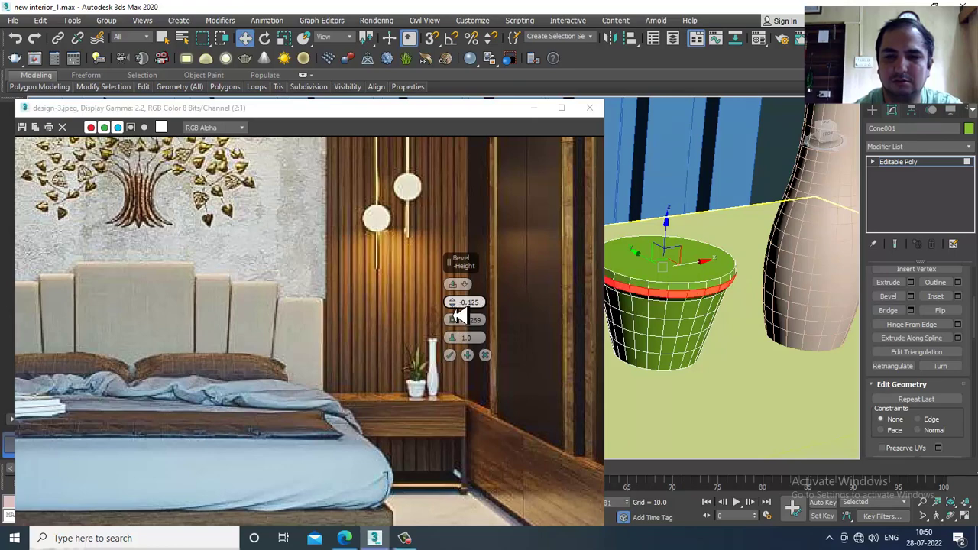
{"action": "left_click", "coordinate": [459, 358]}
Step: Inset the pot's top cap polygon by less than 1.0 to leave a thin rim
{"action": "middle_click_drag", "start_coordinate": [676, 321], "coordinate": [657, 299], "text": "alt"}
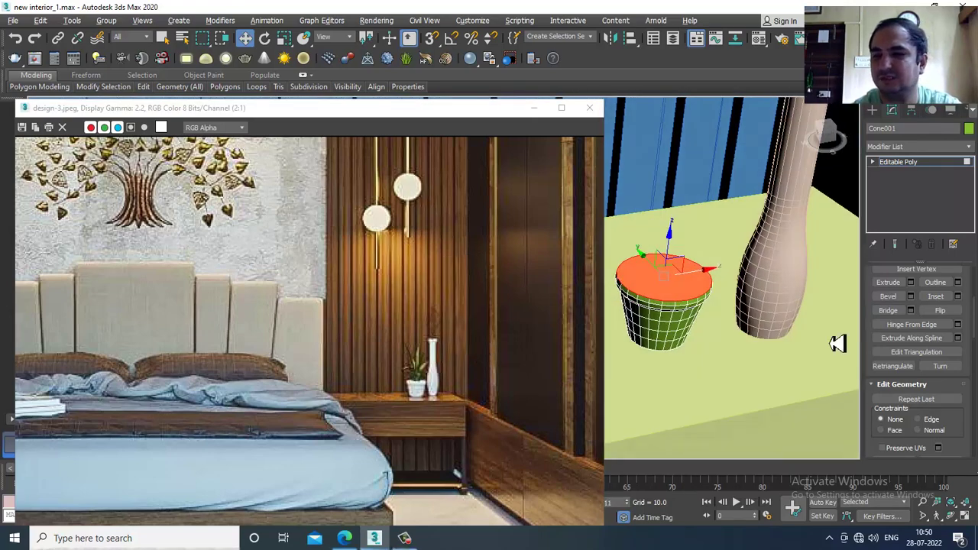
{"action": "left_click", "coordinate": [957, 297]}
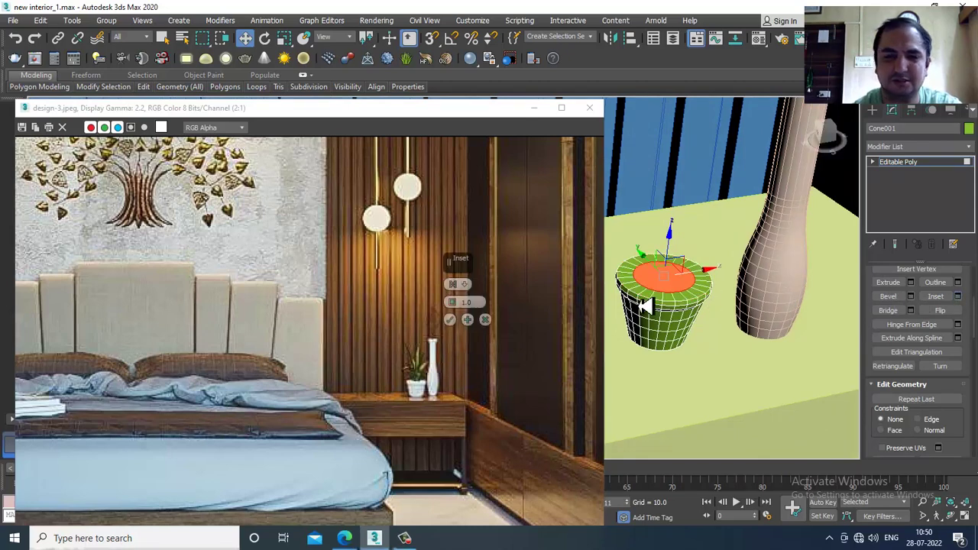
{"action": "left_click_drag", "start_coordinate": [458, 307], "coordinate": [476, 367]}
{"action": "left_click", "coordinate": [451, 320]}
Step: Extrude the inset cap down into the pot by about -0.363 and leave polygon editing
{"action": "left_click", "coordinate": [910, 282]}
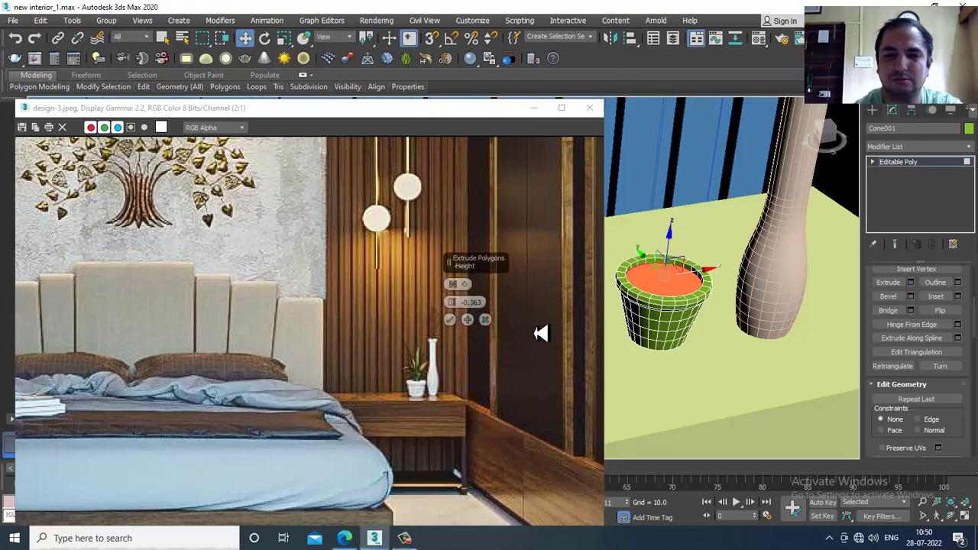
{"action": "left_click", "coordinate": [451, 320]}
{"action": "scroll", "coordinate": [773, 281], "scroll_direction": "down", "scroll_amount": 5}
{"action": "middle_click_drag", "start_coordinate": [773, 281], "coordinate": [757, 273], "text": "alt"}
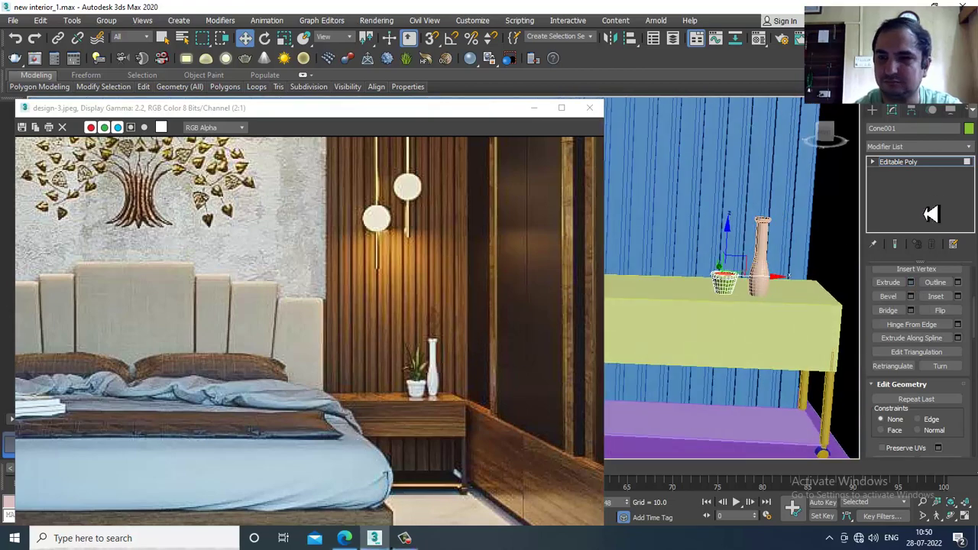
{"action": "left_click", "coordinate": [912, 164]}
Step: Bring the whole bed into view and reposition the reference image to examine the full stepped headboard
{"action": "scroll", "coordinate": [799, 234], "scroll_direction": "down", "scroll_amount": 4}
{"action": "middle_click_drag", "start_coordinate": [799, 234], "coordinate": [618, 316]}
{"action": "scroll", "coordinate": [800, 270], "scroll_direction": "down", "scroll_amount": 4}
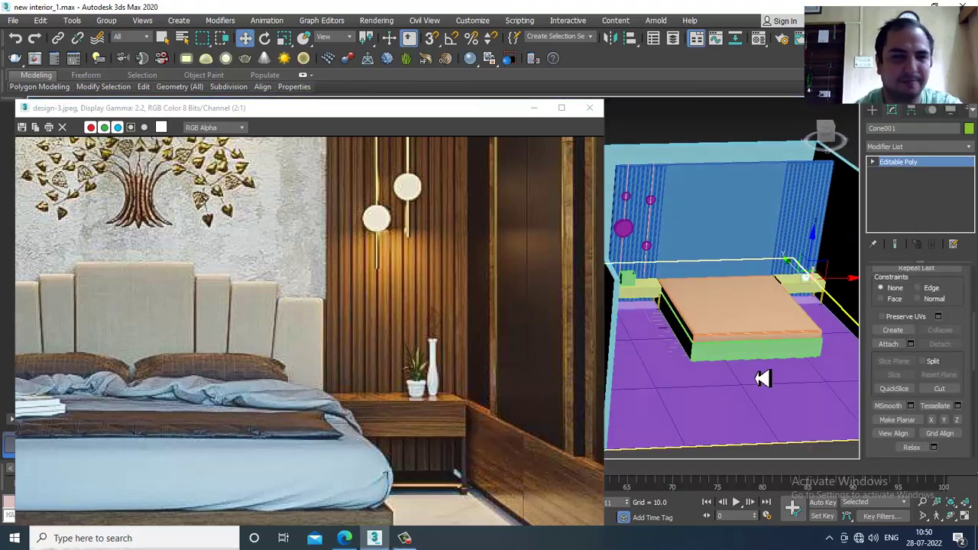
{"action": "left_click_drag", "start_coordinate": [146, 113], "coordinate": [193, 99]}
{"action": "scroll", "coordinate": [264, 307], "scroll_direction": "up", "scroll_amount": 2}
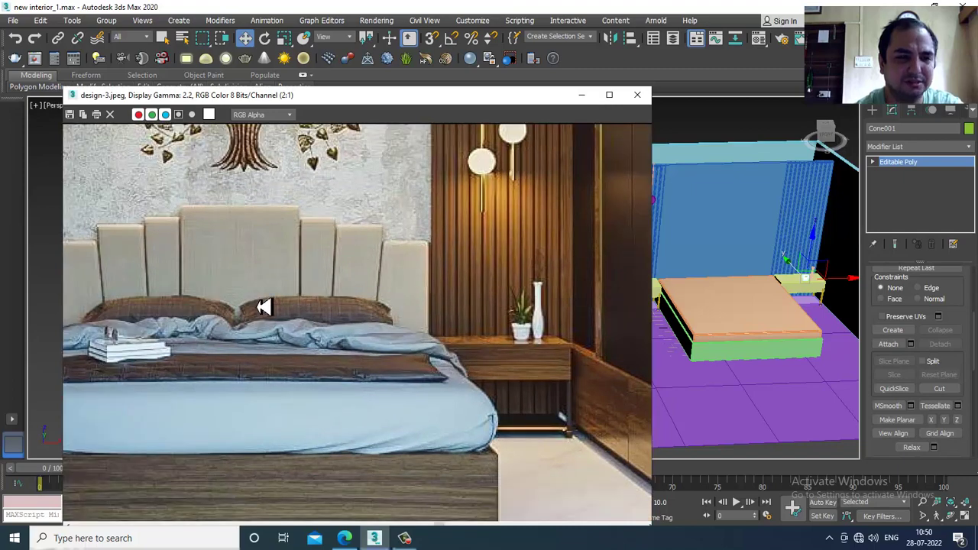
{"action": "middle_click_drag", "start_coordinate": [205, 311], "coordinate": [290, 299]}
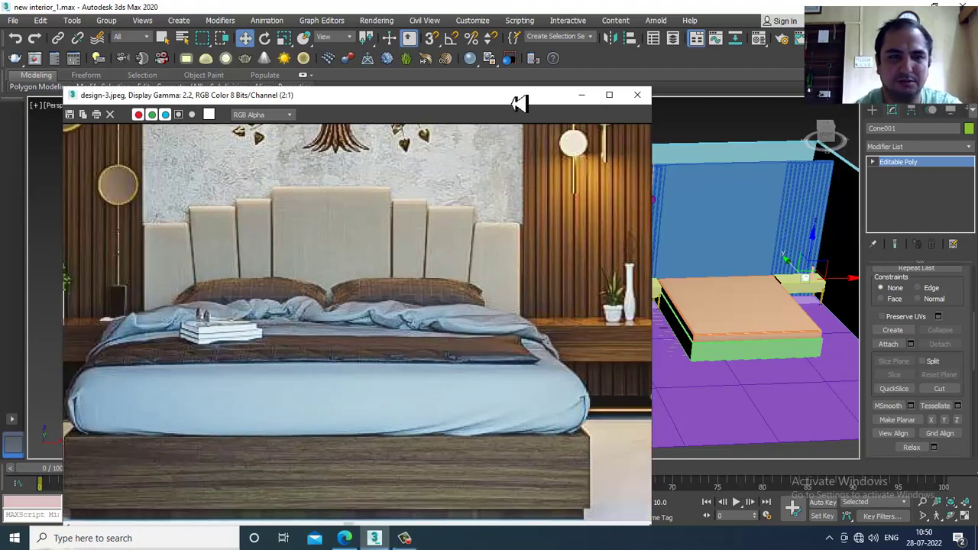
{"action": "left_click_drag", "start_coordinate": [518, 103], "coordinate": [458, 95]}
{"action": "middle_click_drag", "start_coordinate": [710, 234], "coordinate": [714, 314], "text": "alt"}
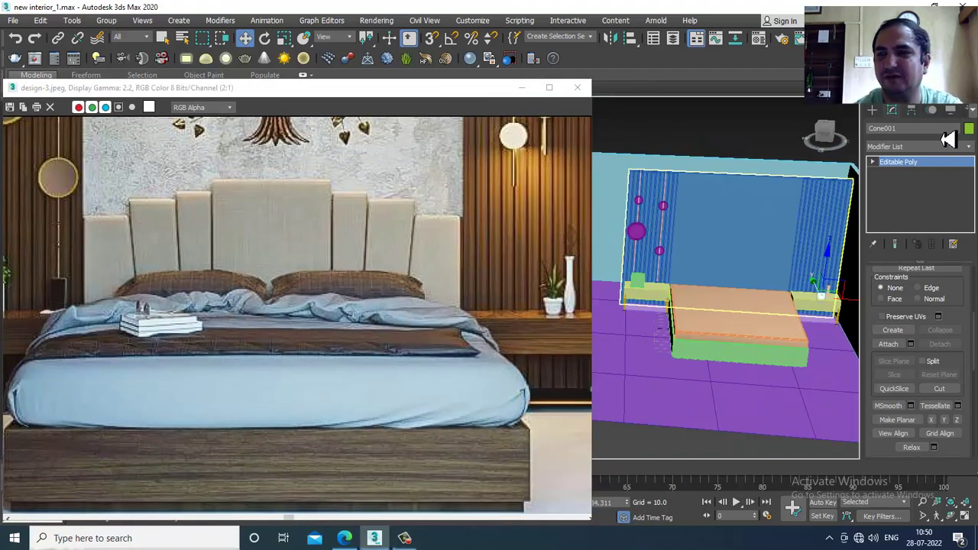
Step: Create a ChamferBox headboard panel at the bed's left edge in the front view, without AutoGrid, about 43.43 long, 24.86 wide and -4.92 high
{"action": "left_click", "coordinate": [873, 110]}
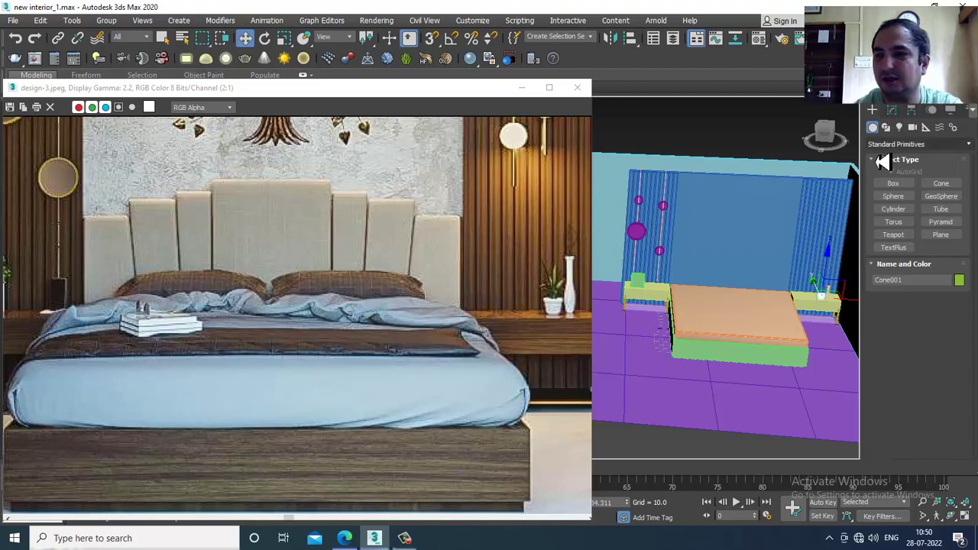
{"action": "left_click", "coordinate": [905, 144]}
{"action": "left_click", "coordinate": [905, 158]}
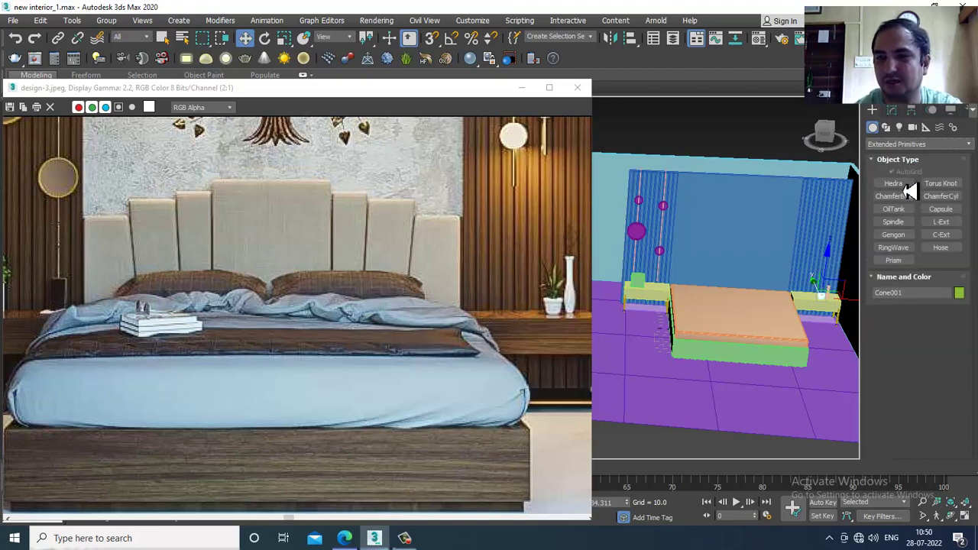
{"action": "left_click", "coordinate": [909, 199]}
{"action": "key", "text": "alt+w"}
{"action": "key", "text": "alt+w"}
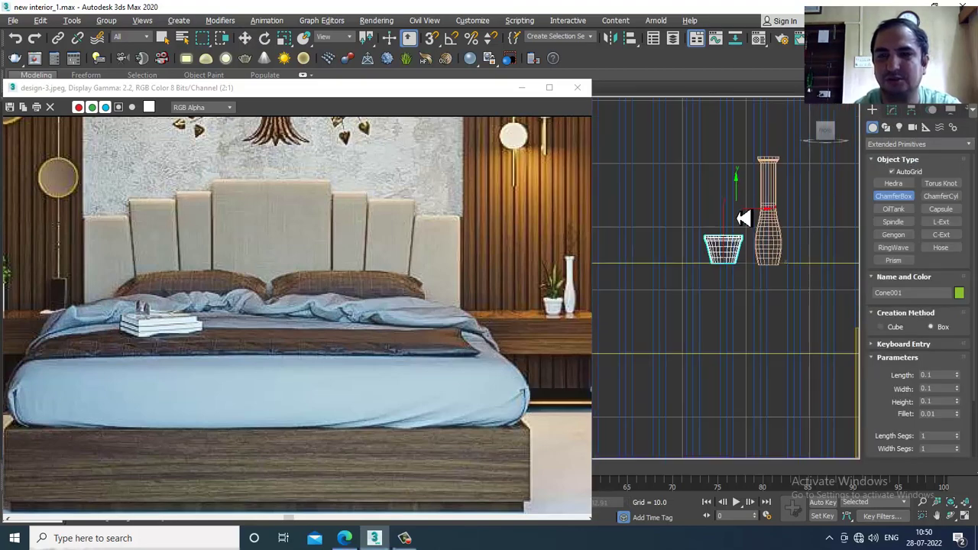
{"action": "middle_click_drag", "start_coordinate": [738, 218], "coordinate": [749, 316]}
{"action": "scroll", "coordinate": [740, 310], "scroll_direction": "down", "scroll_amount": 8}
{"action": "scroll", "coordinate": [741, 307], "scroll_direction": "up", "scroll_amount": 5}
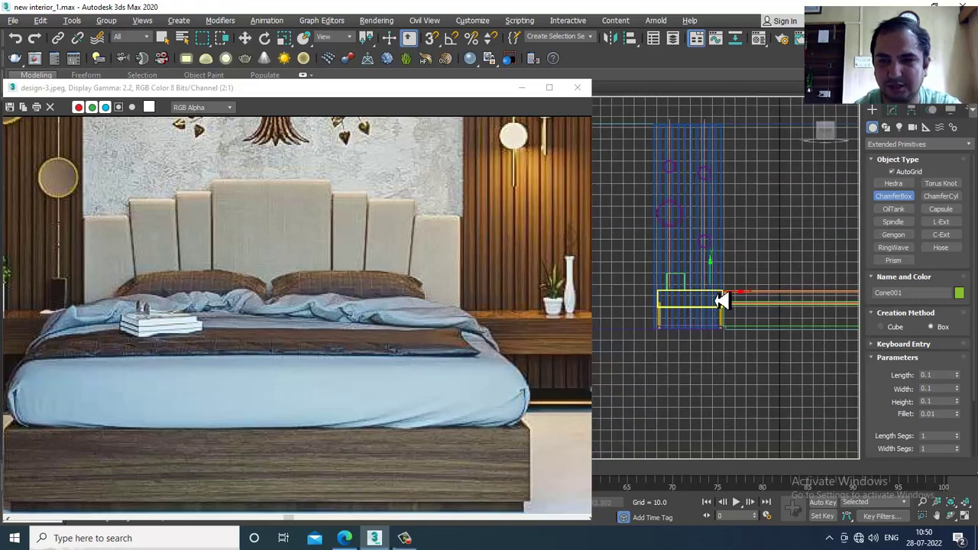
{"action": "scroll", "coordinate": [788, 246], "scroll_direction": "up", "scroll_amount": 3}
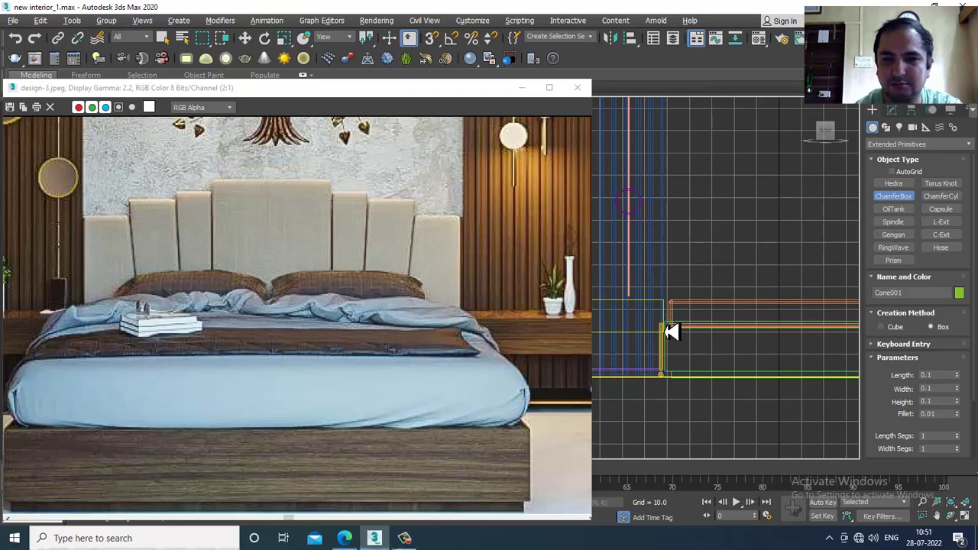
{"action": "left_click_drag", "start_coordinate": [666, 327], "coordinate": [722, 233]}
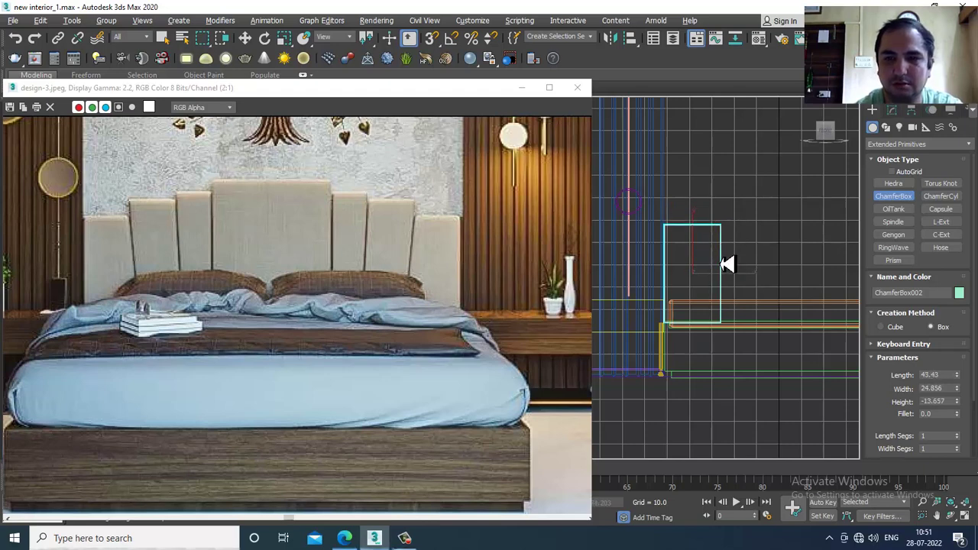
{"action": "left_click", "coordinate": [714, 244]}
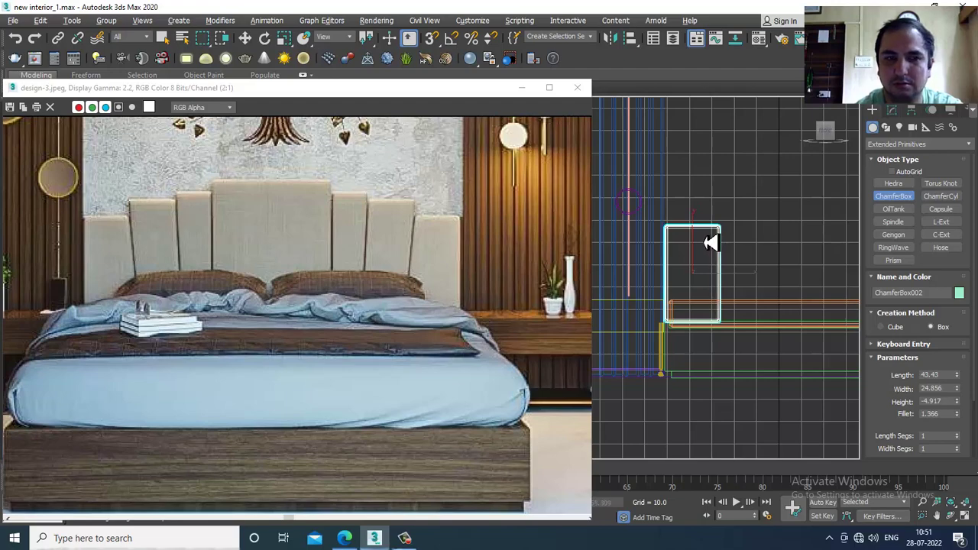
{"action": "key", "text": "w"}
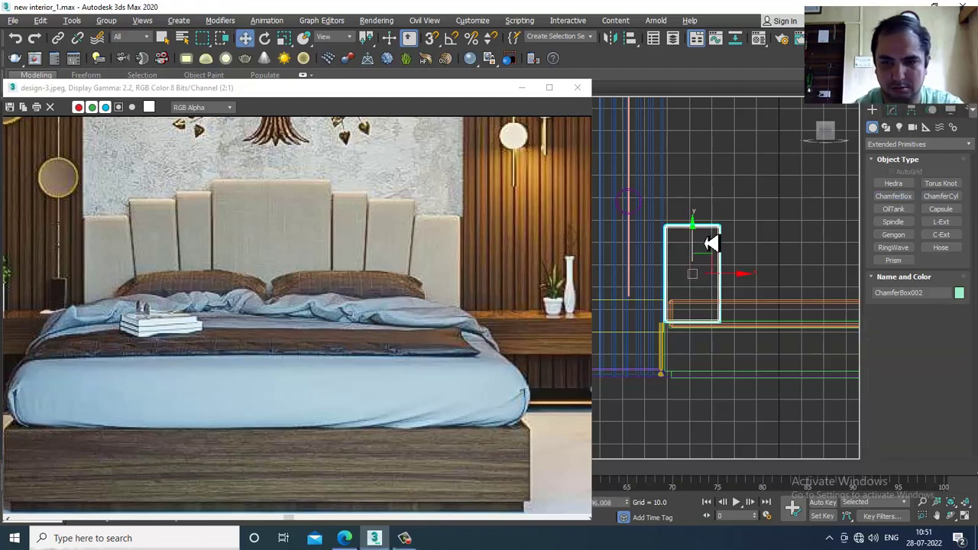
Step: Set the headboard panel's height to about 2.263 and its fillet to about 0.699
{"action": "key", "text": "alt+w"}
{"action": "scroll", "coordinate": [785, 399], "scroll_direction": "down", "scroll_amount": 2}
{"action": "key", "text": "alt+w"}
{"action": "scroll", "coordinate": [756, 347], "scroll_direction": "up", "scroll_amount": 3}
{"action": "middle_click_drag", "start_coordinate": [666, 311], "coordinate": [769, 330], "text": "alt"}
{"action": "scroll", "coordinate": [703, 301], "scroll_direction": "up", "scroll_amount": 8}
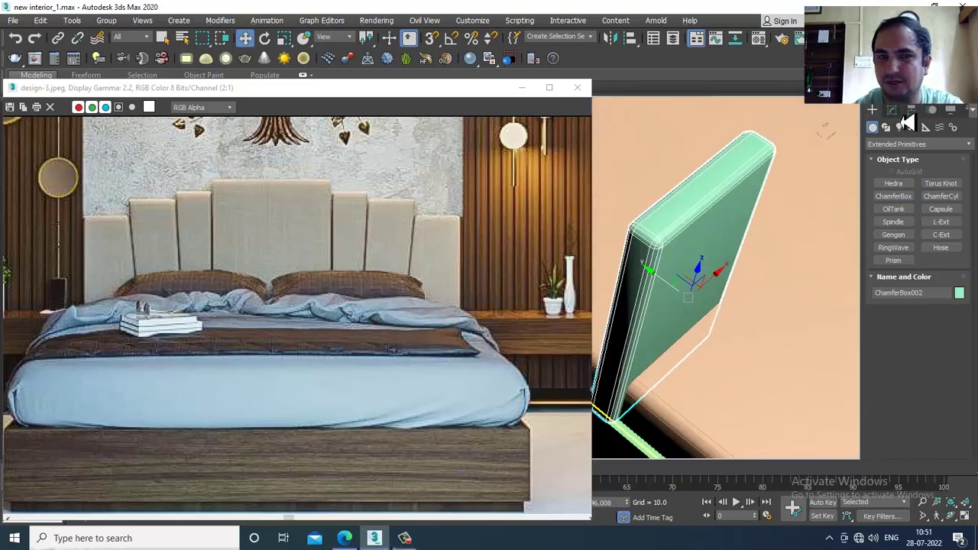
{"action": "left_click", "coordinate": [892, 111]}
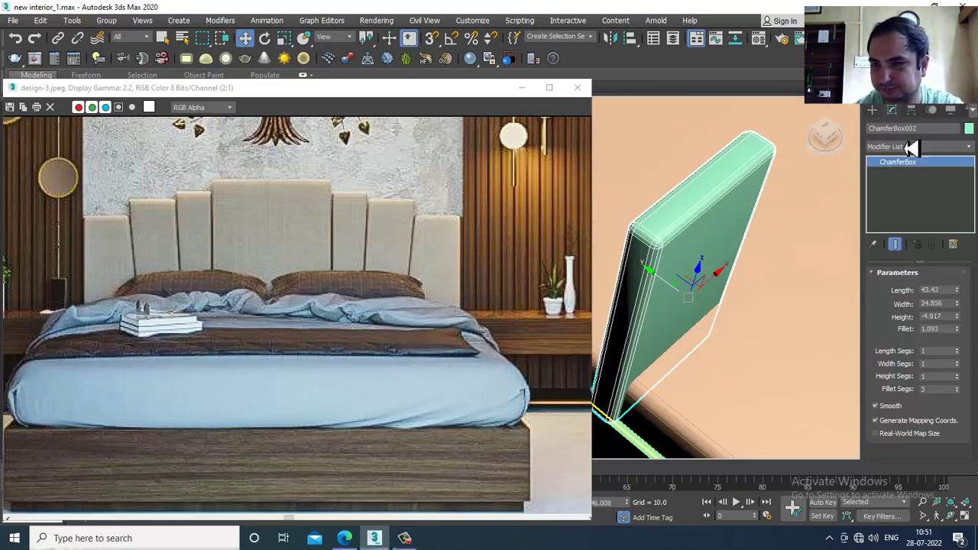
{"action": "left_click_drag", "start_coordinate": [964, 324], "coordinate": [950, 216]}
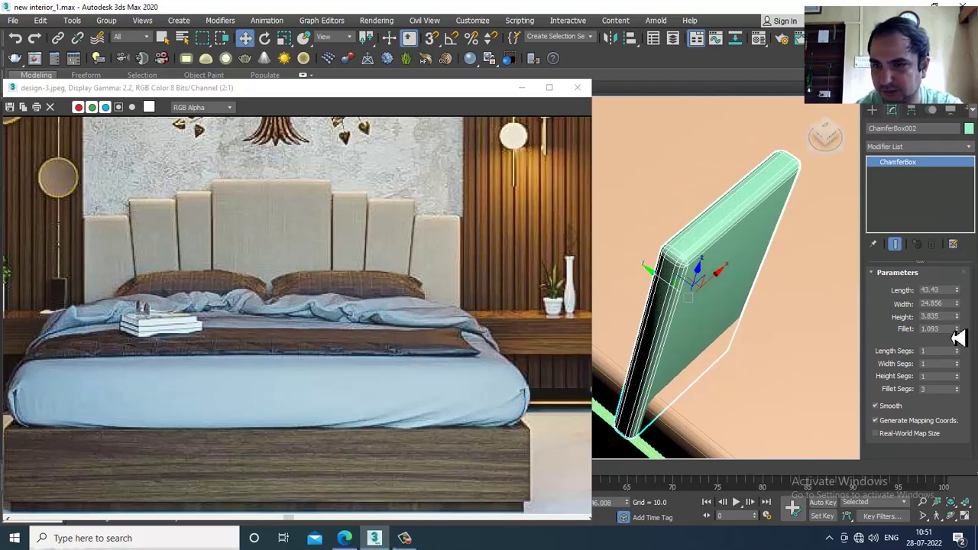
{"action": "left_click_drag", "start_coordinate": [960, 339], "coordinate": [968, 361]}
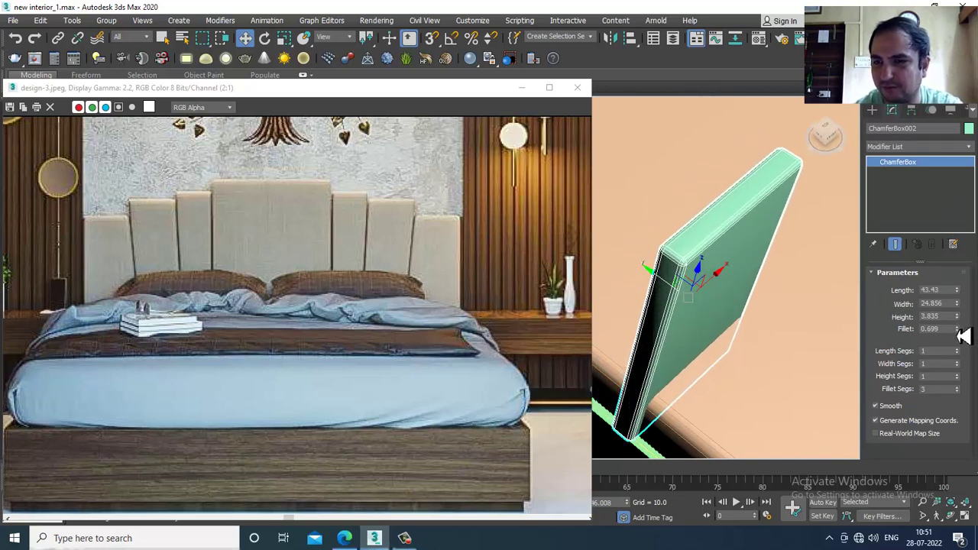
{"action": "left_click_drag", "start_coordinate": [962, 321], "coordinate": [970, 349]}
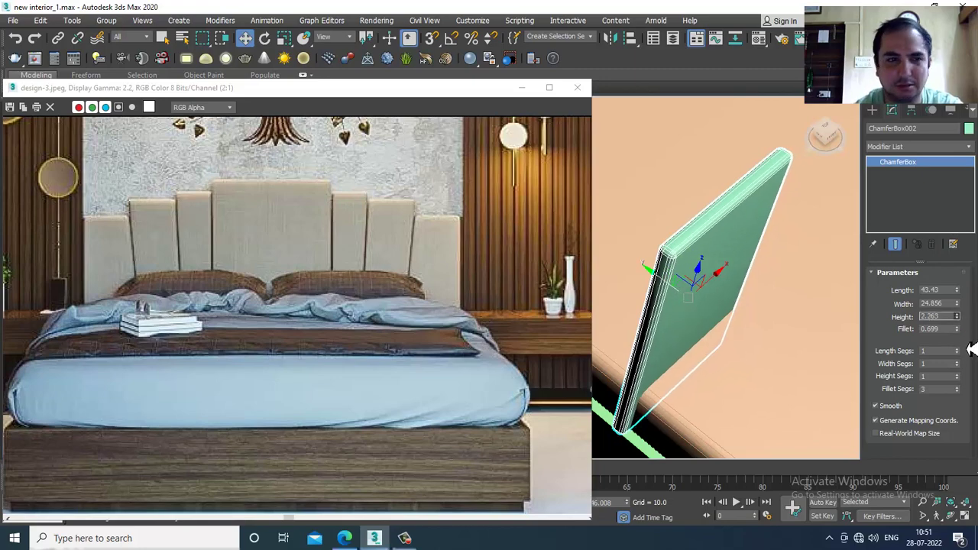
Step: Move the headboard panel back along the Y axis to the head of the bed
{"action": "scroll", "coordinate": [726, 304], "scroll_direction": "down", "scroll_amount": 4}
{"action": "middle_click_drag", "start_coordinate": [747, 277], "coordinate": [737, 297]}
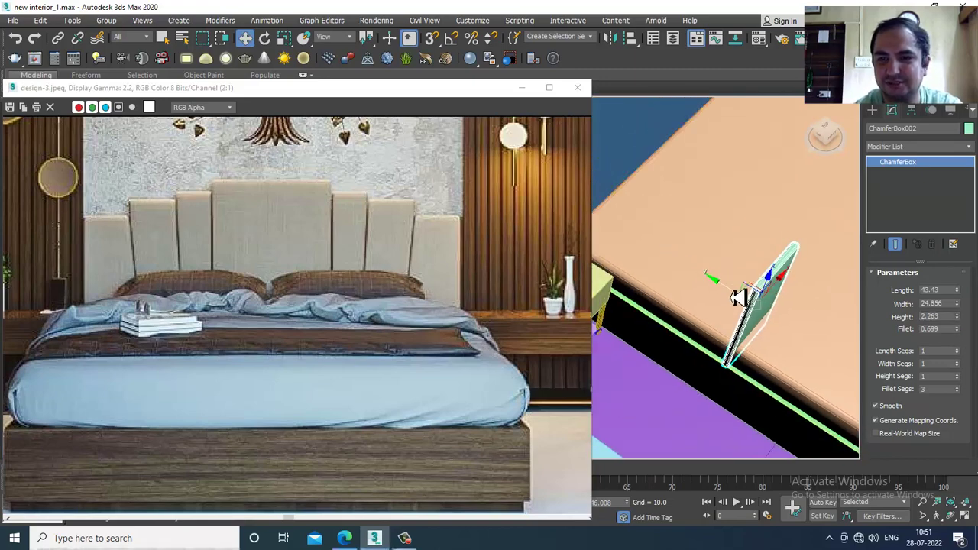
{"action": "left_click_drag", "start_coordinate": [737, 297], "coordinate": [542, 198]}
{"action": "middle_click_drag", "start_coordinate": [541, 197], "coordinate": [697, 237], "text": "alt"}
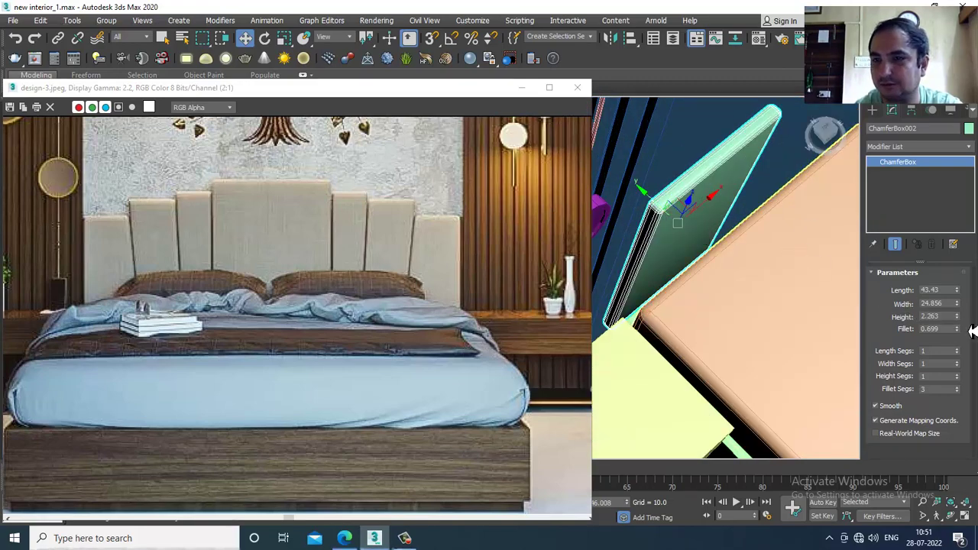
Step: Set the headboard panel's height to about 2.783 and adjust its position along Y behind the mattress
{"action": "left_click_drag", "start_coordinate": [964, 322], "coordinate": [862, 289]}
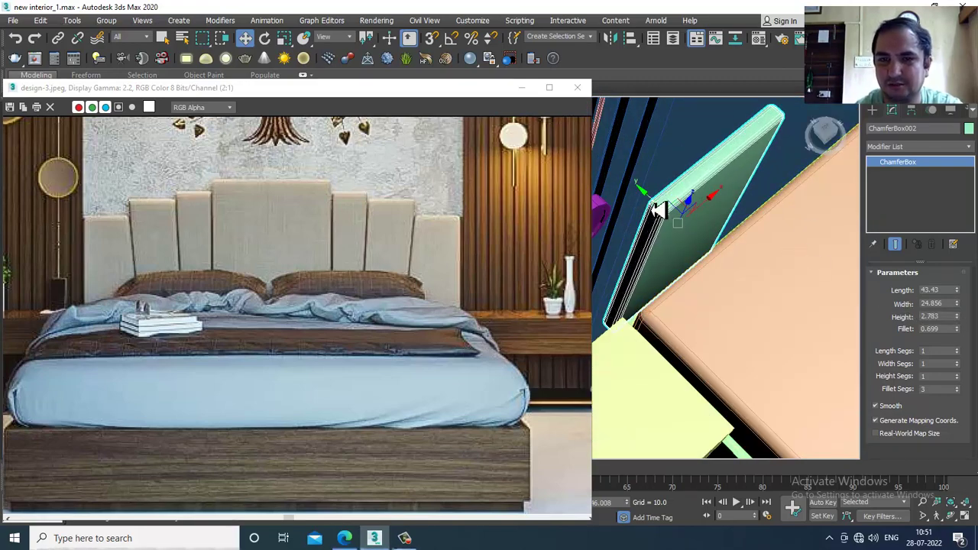
{"action": "left_click_drag", "start_coordinate": [654, 206], "coordinate": [703, 192]}
{"action": "middle_click_drag", "start_coordinate": [649, 204], "coordinate": [689, 218], "text": "alt"}
{"action": "scroll", "coordinate": [709, 170], "scroll_direction": "down", "scroll_amount": 3}
{"action": "scroll", "coordinate": [689, 219], "scroll_direction": "down", "scroll_amount": 5}
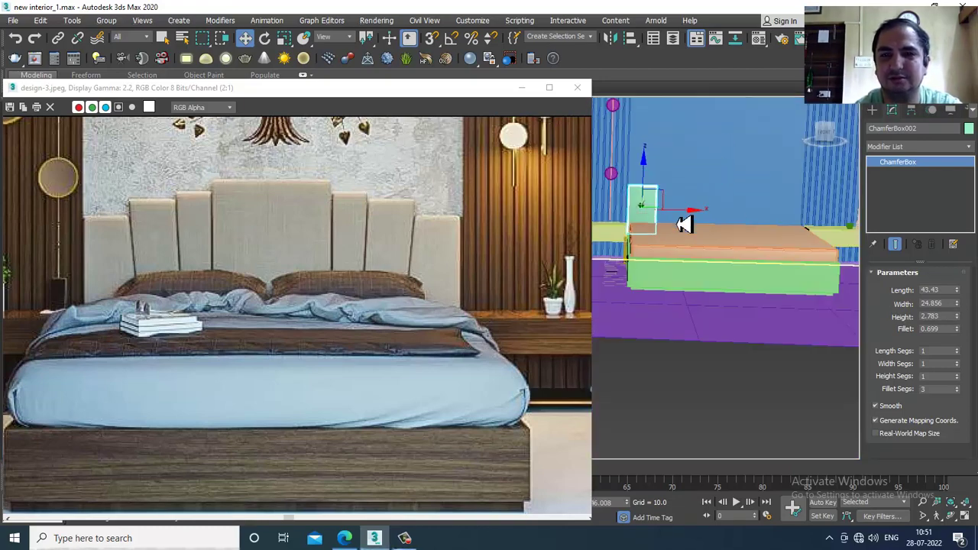
Step: Convert the headboard panel at the bed's left edge to an Editable Poly in the front view
{"action": "key", "text": "alt+w"}
{"action": "middle_click_drag", "start_coordinate": [797, 181], "coordinate": [765, 181]}
{"action": "key", "text": "alt+w"}
{"action": "scroll", "coordinate": [710, 237], "scroll_direction": "up", "scroll_amount": 4}
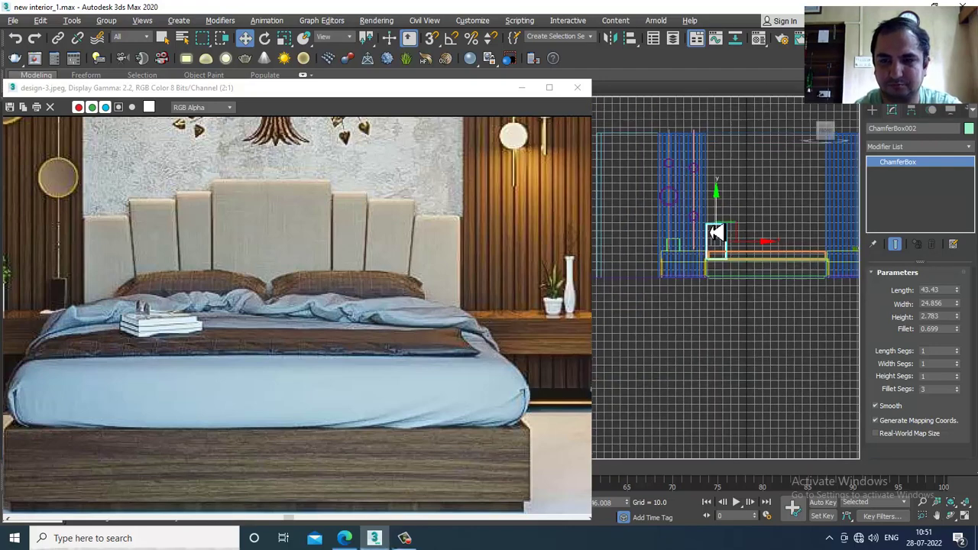
{"action": "scroll", "coordinate": [708, 242], "scroll_direction": "up", "scroll_amount": 2}
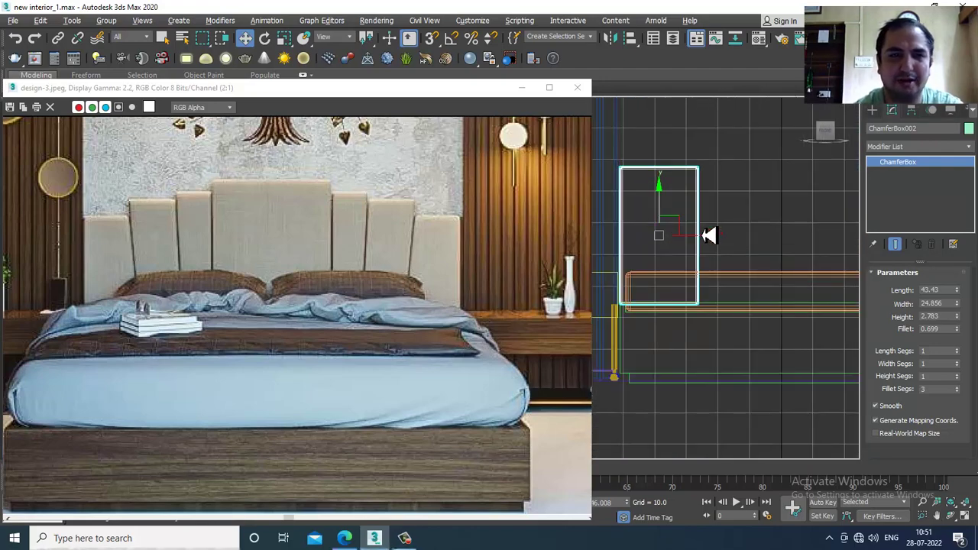
{"action": "scroll", "coordinate": [690, 229], "scroll_direction": "up", "scroll_amount": 2}
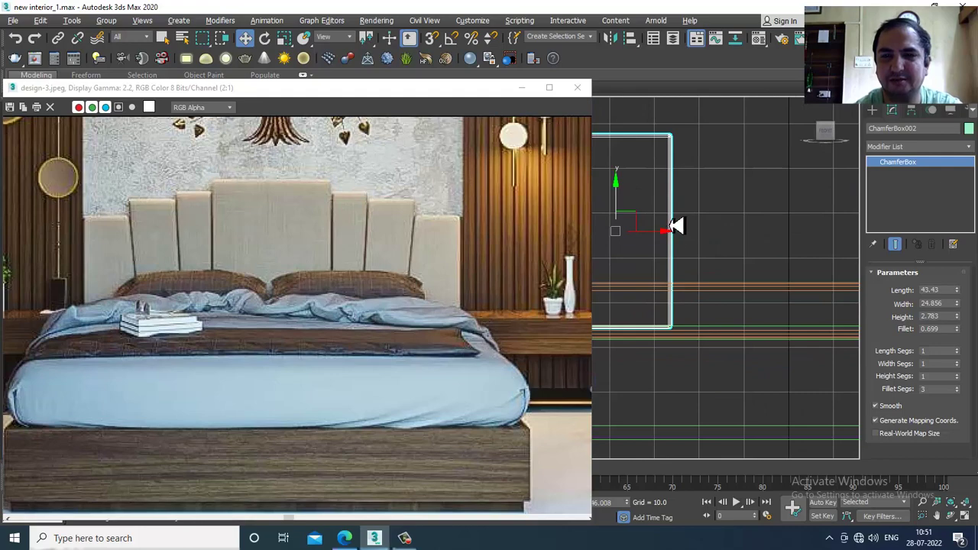
{"action": "scroll", "coordinate": [676, 226], "scroll_direction": "down", "scroll_amount": 2}
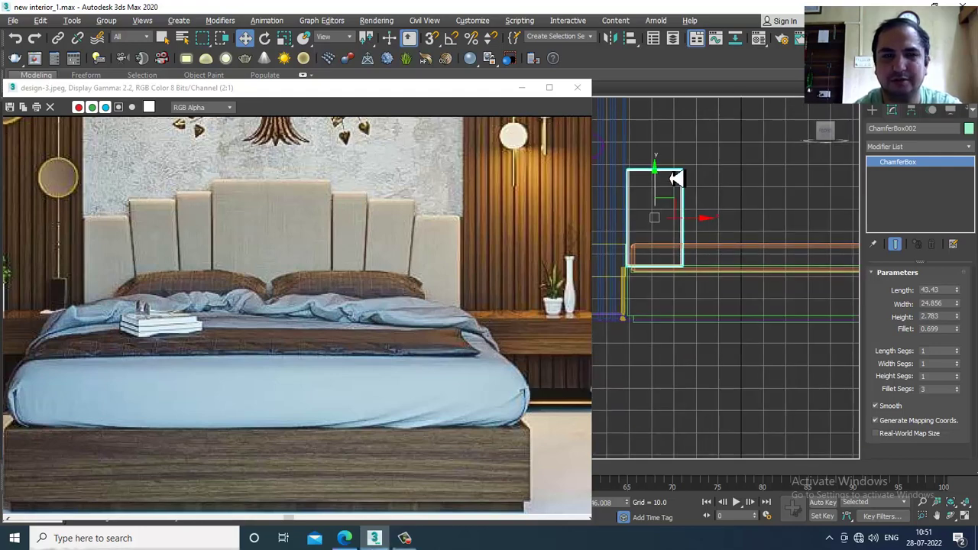
{"action": "right_click", "coordinate": [672, 176]}
{"action": "mouse_move", "coordinate": [740, 294]}
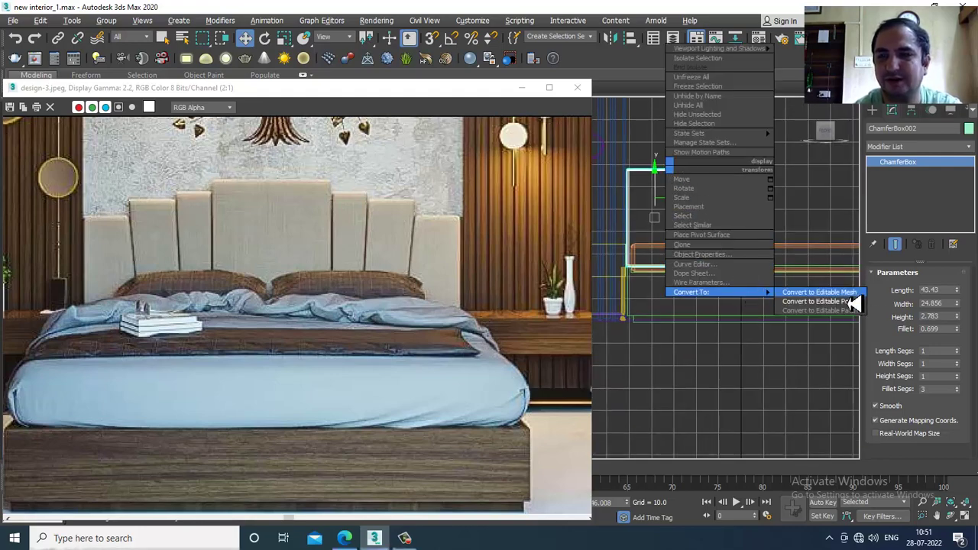
{"action": "left_click", "coordinate": [849, 303]}
Step: Taper the headboard panel by moving its upper right corner vertices inward along X in the front view
{"action": "scroll", "coordinate": [728, 200], "scroll_direction": "down", "scroll_amount": 2}
{"action": "scroll", "coordinate": [694, 177], "scroll_direction": "up", "scroll_amount": 2}
{"action": "key", "text": "1"}
{"action": "left_click_drag", "start_coordinate": [679, 163], "coordinate": [725, 188]}
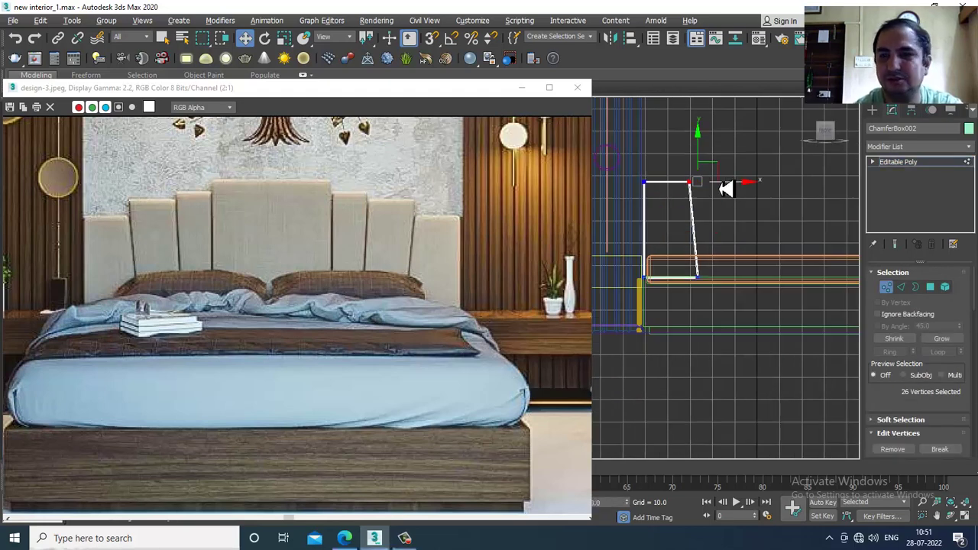
{"action": "left_click", "coordinate": [931, 168]}
Step: Copy the tapered panel along X beside the original and slant the copy's left side to follow the first panel's sloped edge
{"action": "left_click_drag", "start_coordinate": [715, 236], "coordinate": [774, 237], "text": "shift"}
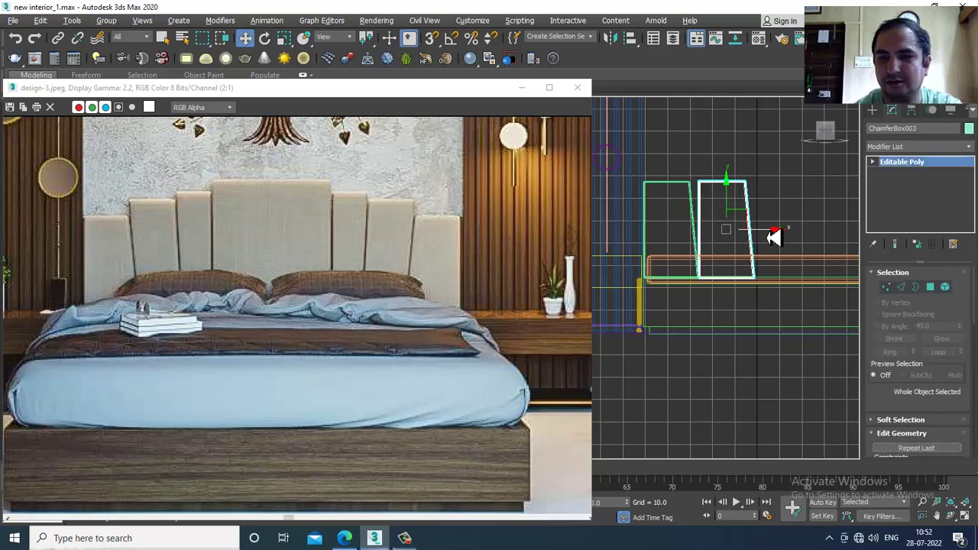
{"action": "left_click", "coordinate": [486, 319]}
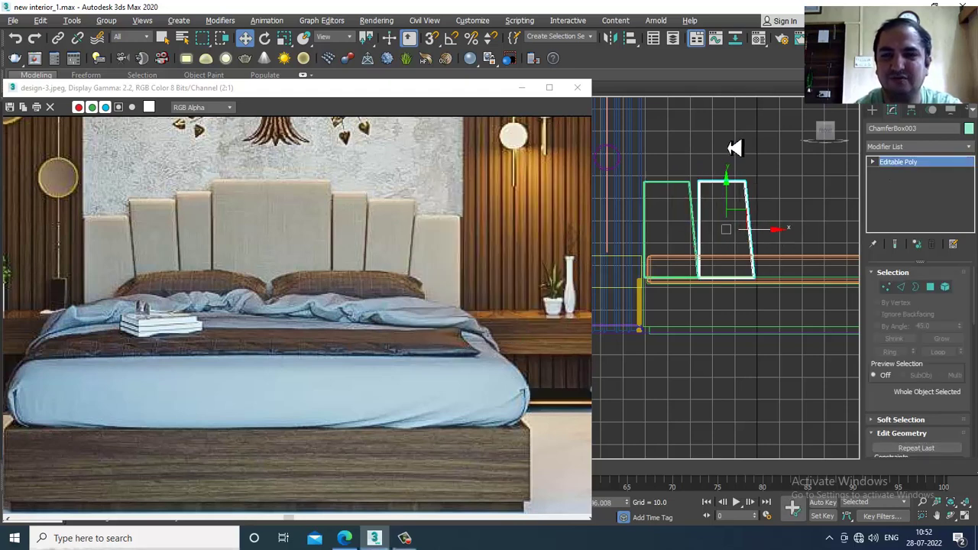
{"action": "scroll", "coordinate": [733, 147], "scroll_direction": "up", "scroll_amount": 2}
{"action": "key", "text": "1"}
{"action": "mouse_move", "coordinate": [703, 209]}
{"action": "left_mouse_down"}
{"action": "mouse_move", "coordinate": [711, 191]}
{"action": "mouse_move", "coordinate": [710, 200]}
{"action": "left_mouse_up"}
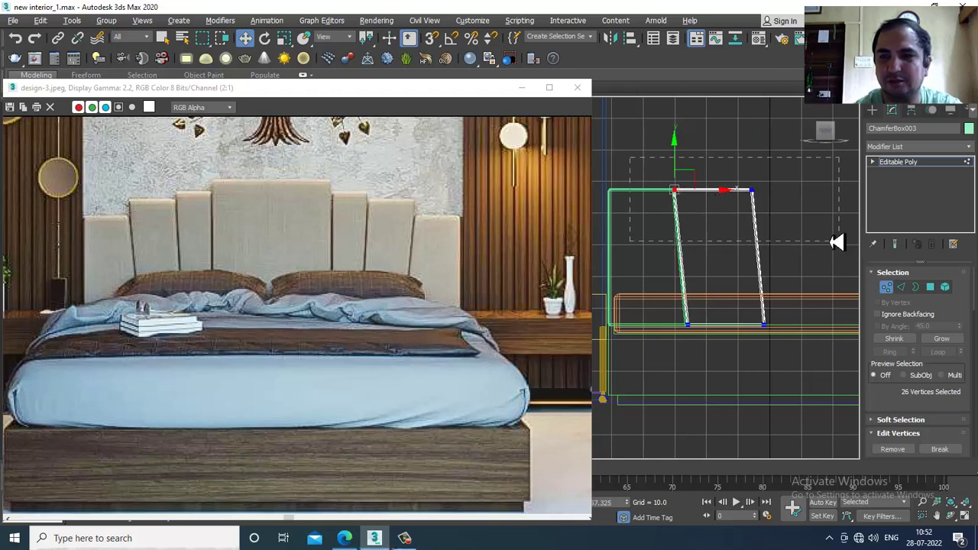
Step: Raise the second panel's top vertices above the first panel and align its left corner vertices with the neighbouring sloped edge
{"action": "left_click_drag", "start_coordinate": [836, 243], "coordinate": [836, 242]}
{"action": "left_click_drag", "start_coordinate": [718, 160], "coordinate": [717, 136]}
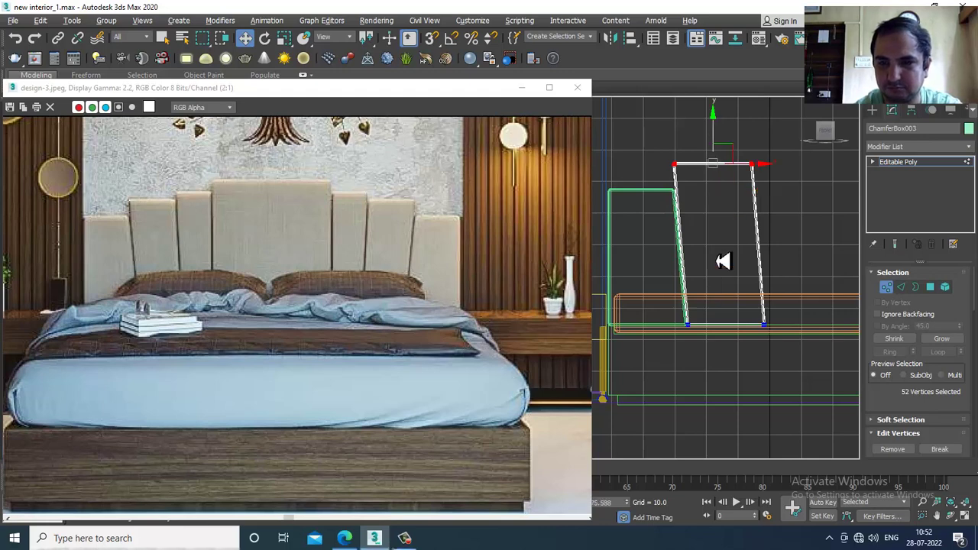
{"action": "scroll", "coordinate": [700, 312], "scroll_direction": "up", "scroll_amount": 2}
{"action": "middle_click_drag", "start_coordinate": [700, 311], "coordinate": [700, 278]}
{"action": "left_click_drag", "start_coordinate": [657, 278], "coordinate": [720, 353]}
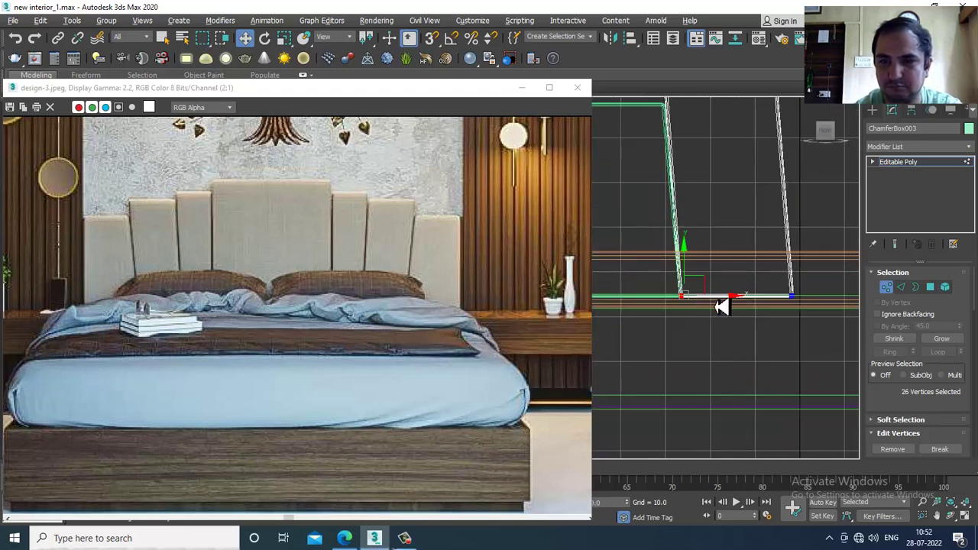
{"action": "middle_click_drag", "start_coordinate": [729, 229], "coordinate": [731, 267]}
{"action": "left_click_drag", "start_coordinate": [669, 162], "coordinate": [719, 210]}
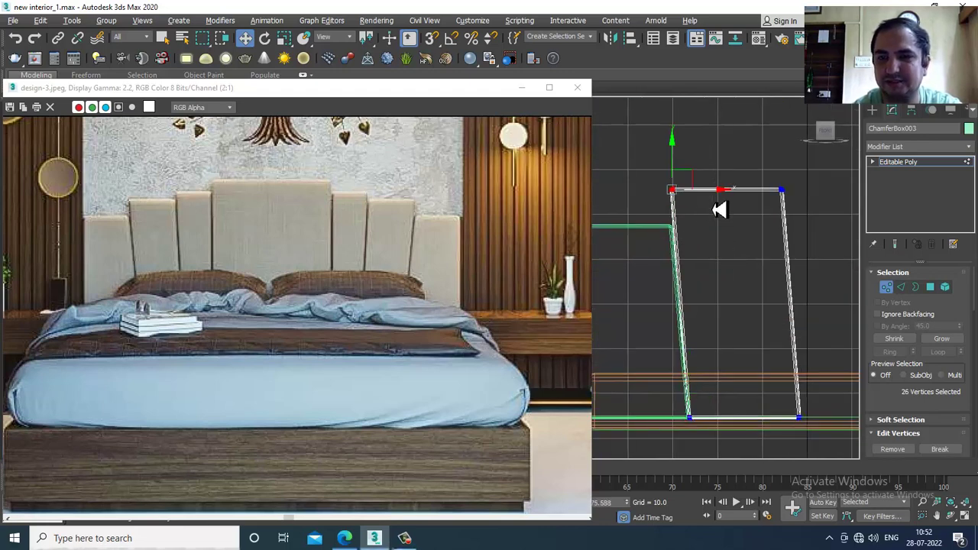
Step: Examine the two headboard panels against the mattress and back wall in the perspective view
{"action": "scroll", "coordinate": [734, 230], "scroll_direction": "down", "scroll_amount": 4}
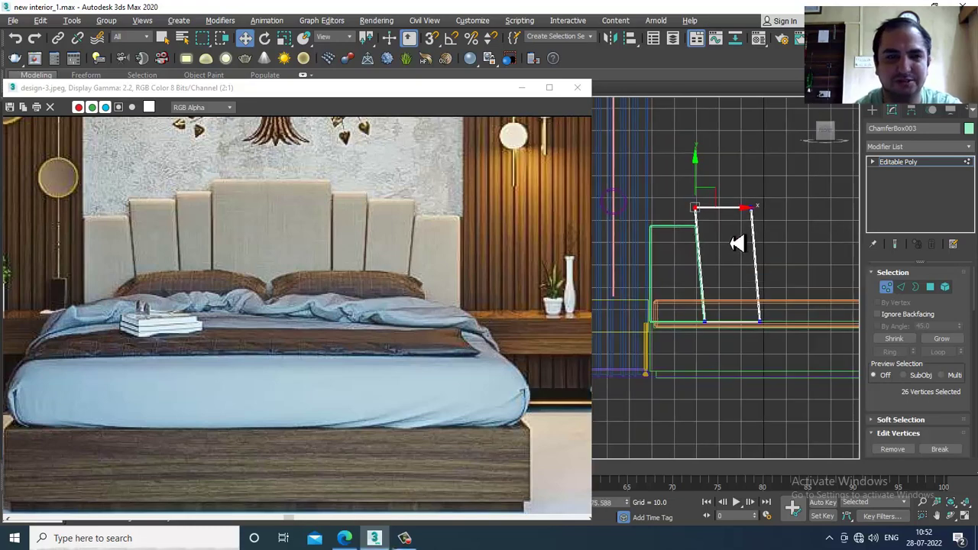
{"action": "key", "text": "alt+w"}
{"action": "middle_click_drag", "start_coordinate": [797, 392], "coordinate": [766, 377]}
{"action": "key", "text": "alt+w"}
{"action": "middle_click_drag", "start_coordinate": [693, 232], "coordinate": [763, 316]}
{"action": "scroll", "coordinate": [738, 326], "scroll_direction": "up", "scroll_amount": 3}
{"action": "middle_click_drag", "start_coordinate": [775, 277], "coordinate": [750, 329]}
{"action": "scroll", "coordinate": [740, 338], "scroll_direction": "down", "scroll_amount": 3}
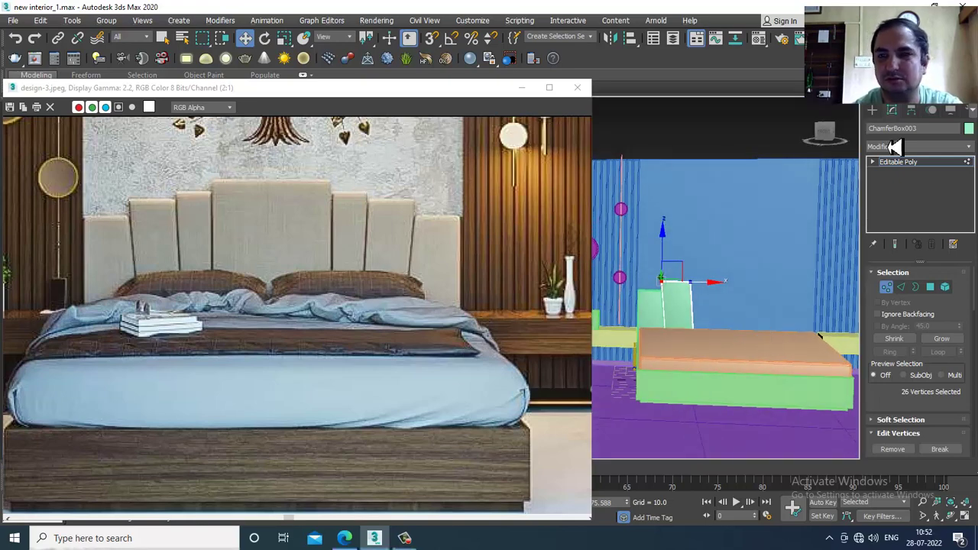
{"action": "left_click", "coordinate": [908, 162]}
Step: Make one copy of the second headboard panel and place it along X directly beside that panel in the front view
{"action": "key", "text": "alt+w"}
{"action": "middle_click_drag", "start_coordinate": [775, 205], "coordinate": [768, 164]}
{"action": "key", "text": "alt+w"}
{"action": "scroll", "coordinate": [721, 213], "scroll_direction": "down", "scroll_amount": 2}
{"action": "scroll", "coordinate": [733, 213], "scroll_direction": "up", "scroll_amount": 2}
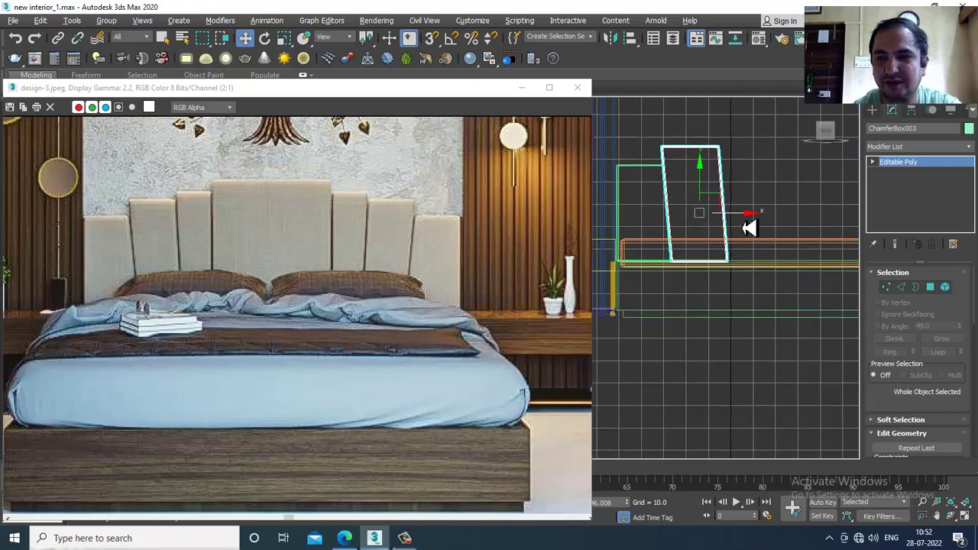
{"action": "mouse_move", "coordinate": [749, 220]}
{"action": "left_mouse_down", "text": "shift"}
{"action": "mouse_move", "coordinate": [808, 219]}
{"action": "mouse_move", "coordinate": [798, 219]}
{"action": "left_mouse_up", "text": "shift"}
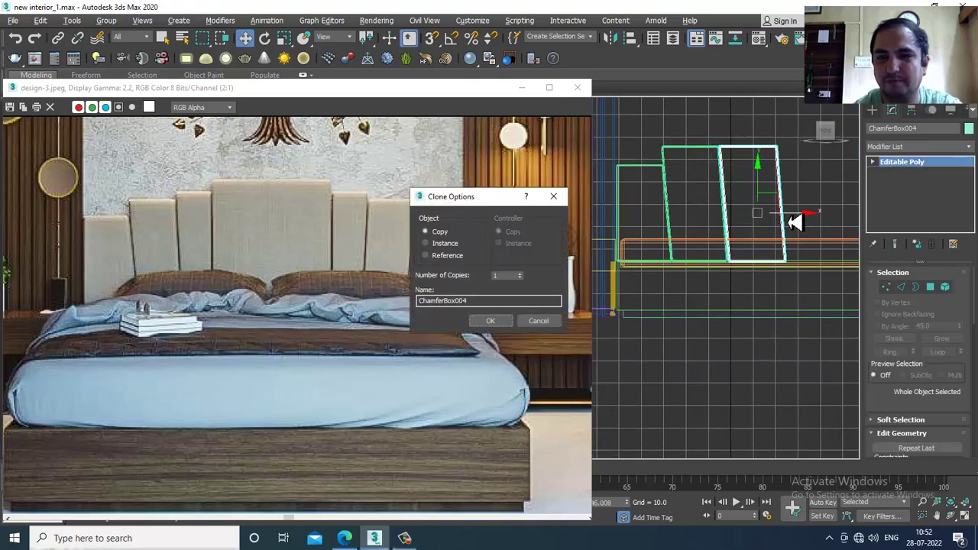
{"action": "left_click", "coordinate": [504, 318]}
Step: Narrow the third headboard panel by moving its right side vertices inward along X
{"action": "scroll", "coordinate": [622, 196], "scroll_direction": "down", "scroll_amount": 2}
{"action": "mouse_move", "coordinate": [730, 224]}
{"action": "middle_mouse_down"}
{"action": "mouse_move", "coordinate": [672, 231]}
{"action": "mouse_move", "coordinate": [733, 239]}
{"action": "middle_mouse_up"}
{"action": "scroll", "coordinate": [692, 231], "scroll_direction": "up", "scroll_amount": 2}
{"action": "key", "text": "1"}
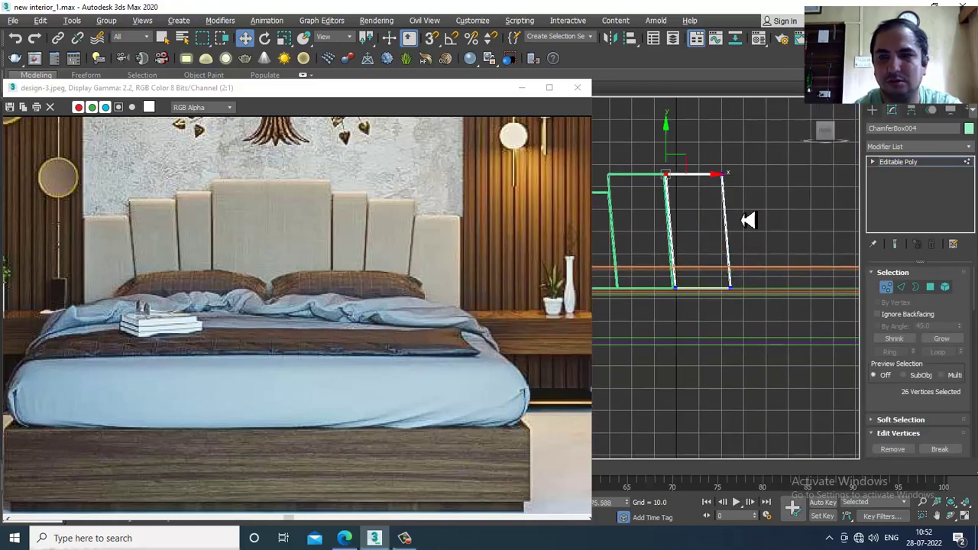
{"action": "left_click_drag", "start_coordinate": [718, 149], "coordinate": [787, 324]}
{"action": "left_click_drag", "start_coordinate": [764, 241], "coordinate": [740, 231]}
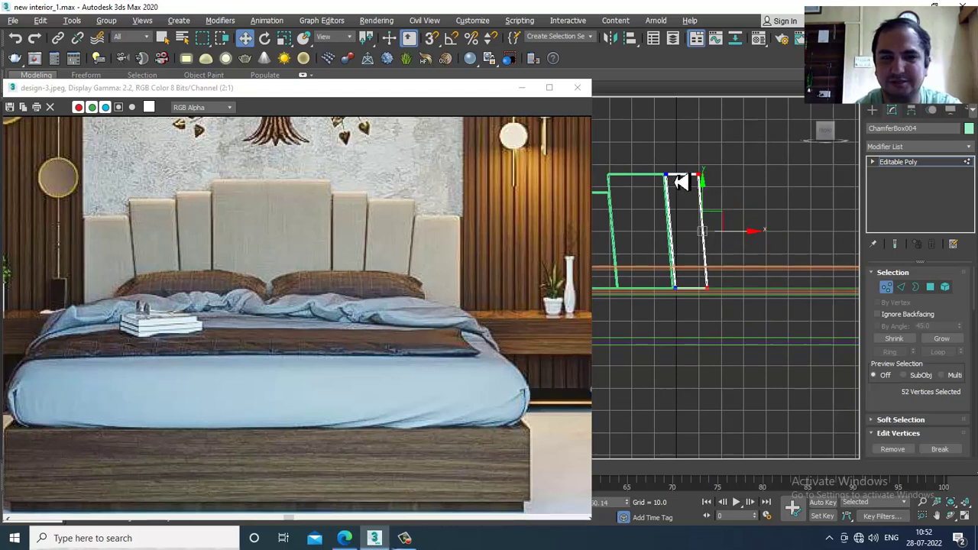
Step: Raise the third panel's top vertices above the second panel and fit its left corner vertices against the neighbouring sloped edge
{"action": "left_click_drag", "start_coordinate": [656, 149], "coordinate": [732, 205]}
{"action": "left_click_drag", "start_coordinate": [683, 156], "coordinate": [684, 149]}
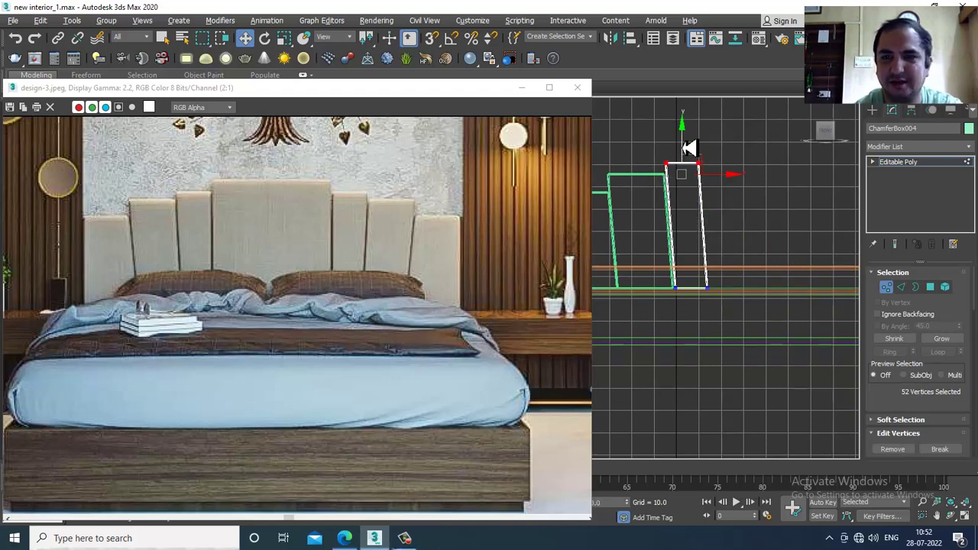
{"action": "scroll", "coordinate": [679, 168], "scroll_direction": "up", "scroll_amount": 2}
{"action": "left_click", "coordinate": [707, 165], "text": "alt"}
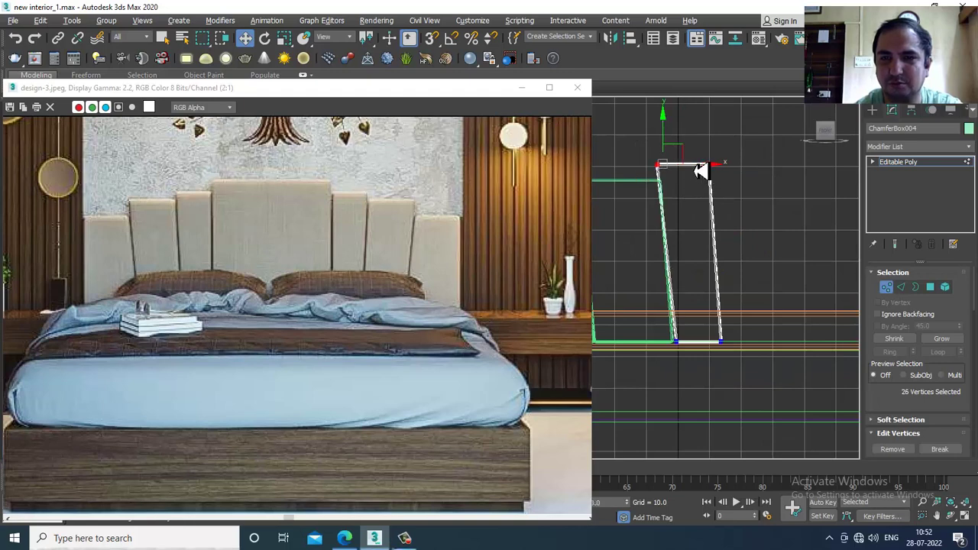
{"action": "left_click_drag", "start_coordinate": [654, 321], "coordinate": [693, 375]}
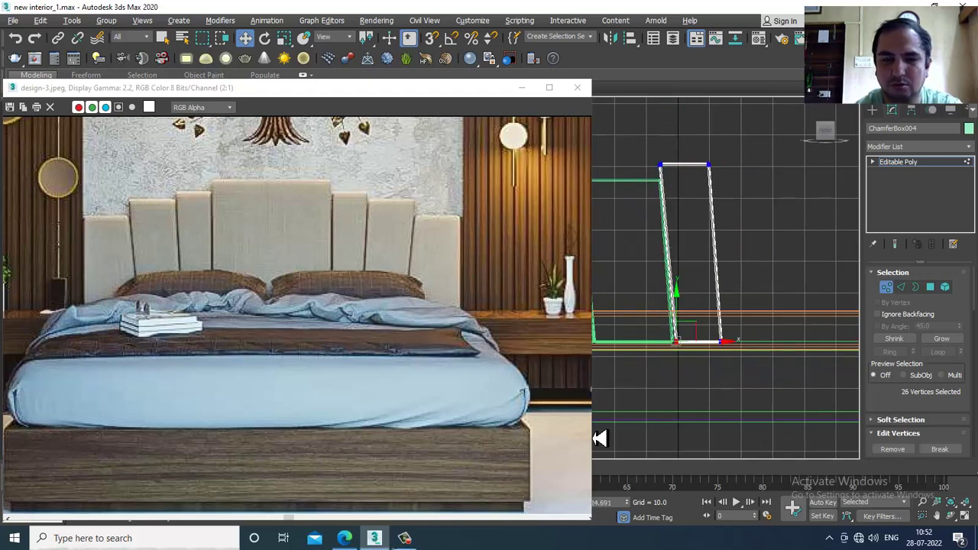
{"action": "left_click", "coordinate": [404, 540]}
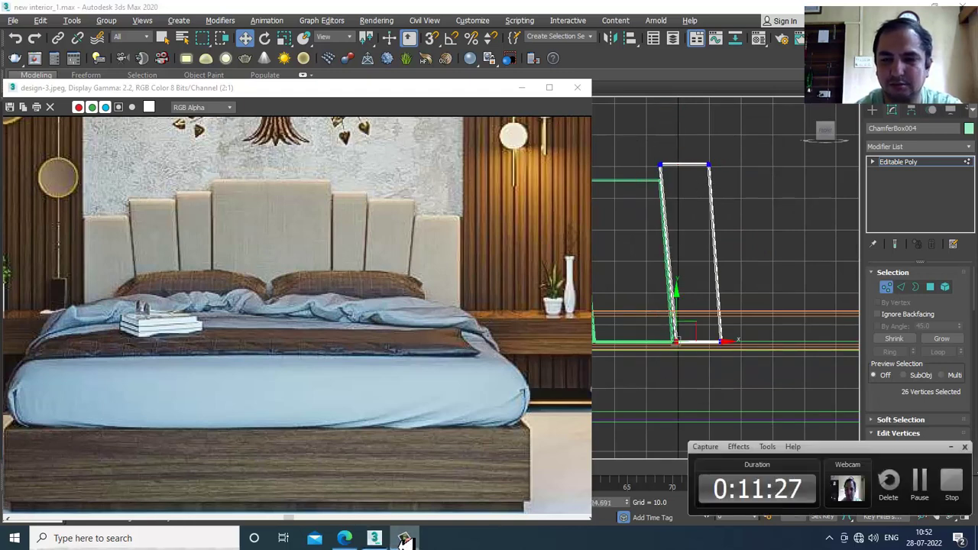
{"action": "left_click", "coordinate": [405, 540]}
{"action": "left_click", "coordinate": [712, 349]}
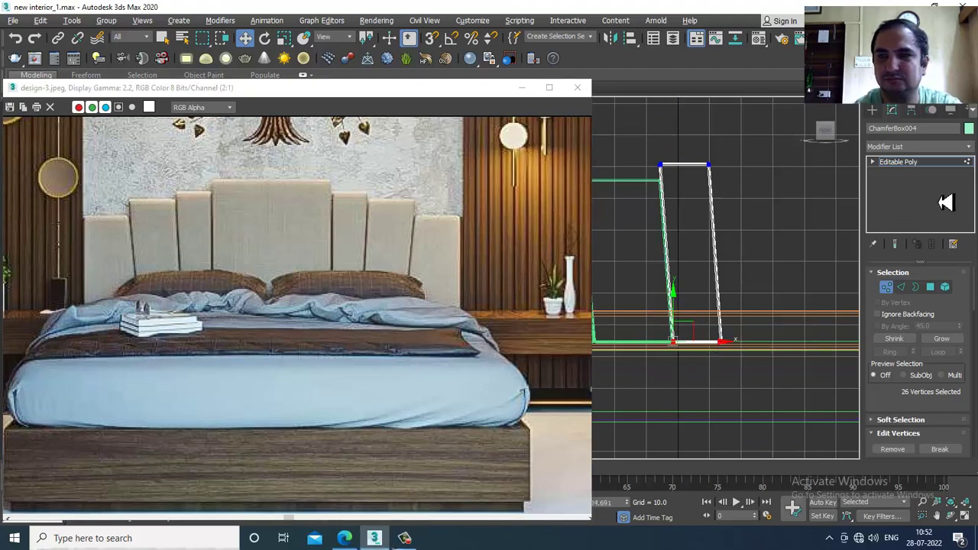
{"action": "left_click", "coordinate": [917, 163]}
Step: Mirror the three headboard panels as copies across the X axis and move the copies to the bed's right end
{"action": "scroll", "coordinate": [777, 217], "scroll_direction": "down", "scroll_amount": 5}
{"action": "scroll", "coordinate": [714, 207], "scroll_direction": "up", "scroll_amount": 1}
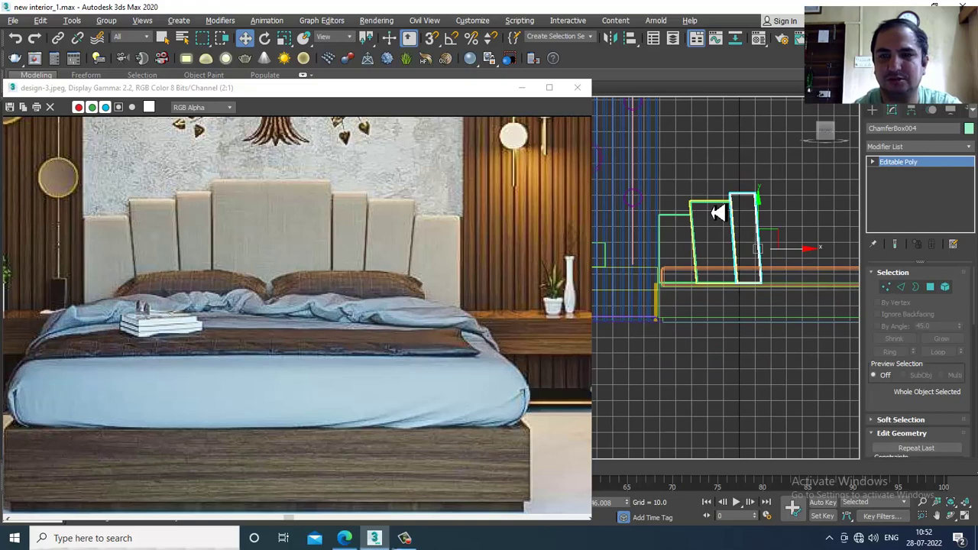
{"action": "left_click", "coordinate": [711, 205], "text": "ctrl"}
{"action": "left_click", "coordinate": [678, 227], "text": "ctrl"}
{"action": "scroll", "coordinate": [679, 227], "scroll_direction": "down", "scroll_amount": 2}
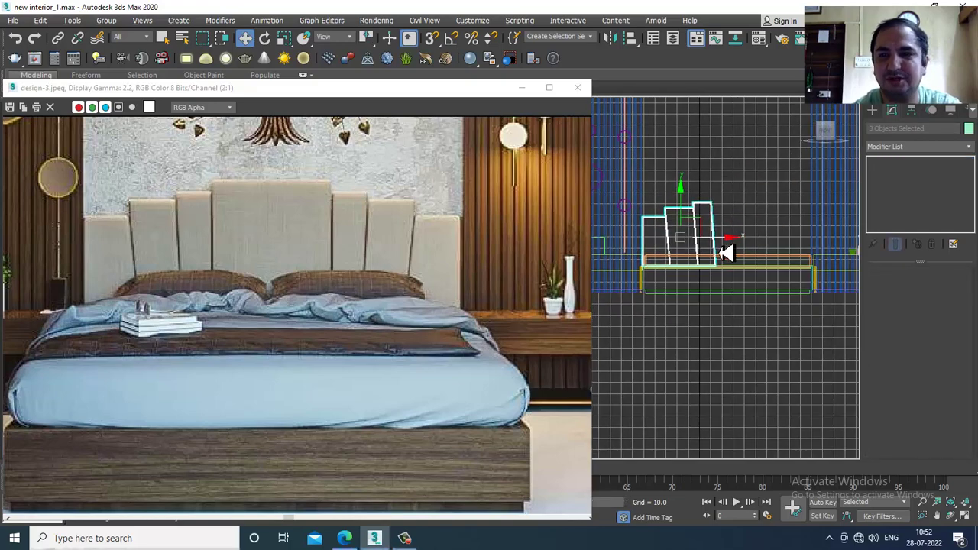
{"action": "left_click", "coordinate": [619, 39]}
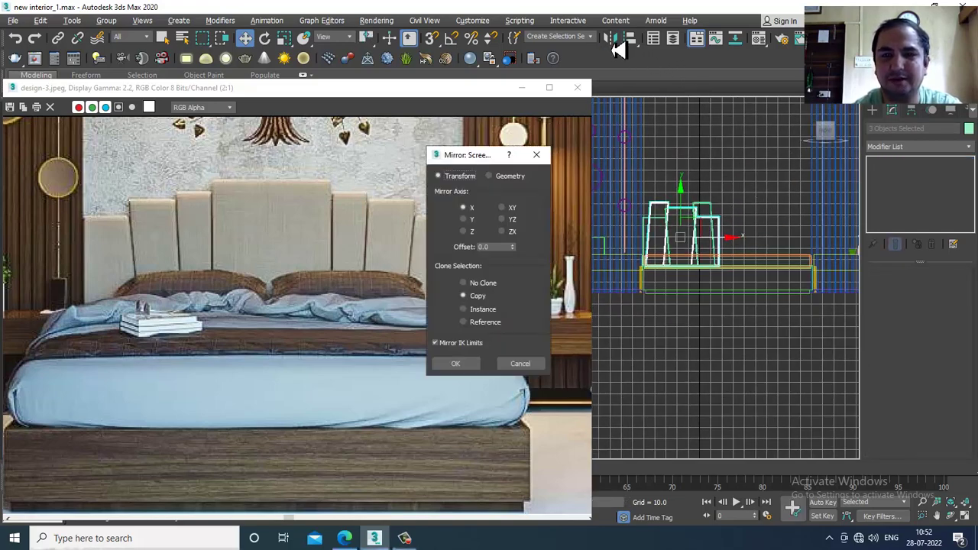
{"action": "left_click", "coordinate": [457, 366]}
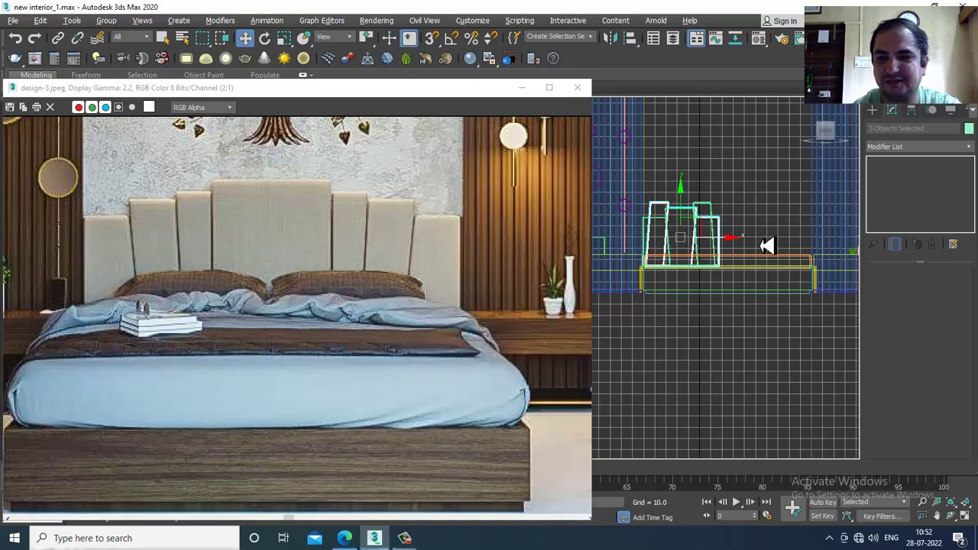
{"action": "left_click_drag", "start_coordinate": [729, 244], "coordinate": [817, 242]}
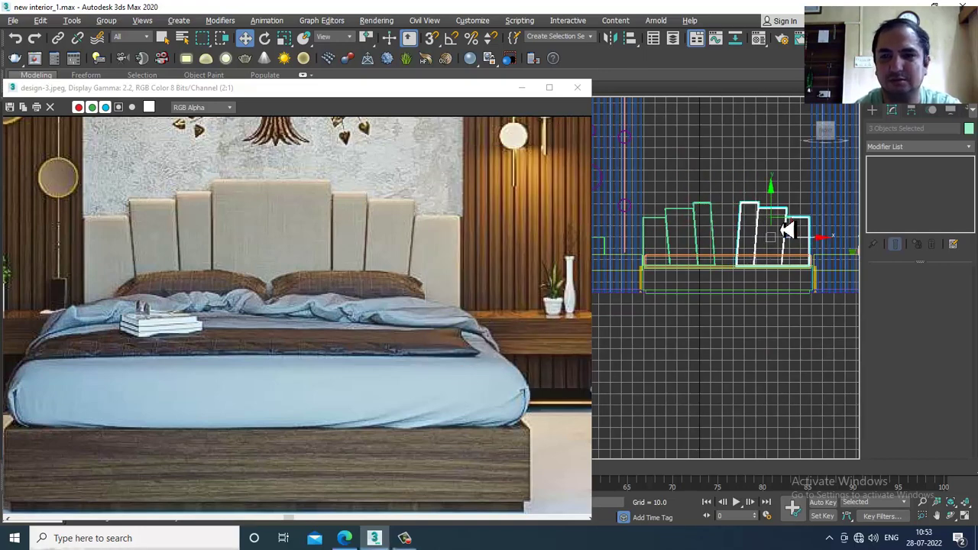
Step: Delete the three mirrored headboard panel copies
{"action": "middle_click_drag", "start_coordinate": [786, 230], "coordinate": [707, 237]}
{"action": "scroll", "coordinate": [687, 235], "scroll_direction": "up", "scroll_amount": 2}
{"action": "key", "text": "Delete"}
Step: Narrow the outermost left headboard panel by moving its sloped right side vertices inward along X
{"action": "scroll", "coordinate": [676, 225], "scroll_direction": "up", "scroll_amount": 2}
{"action": "left_click", "coordinate": [648, 195]}
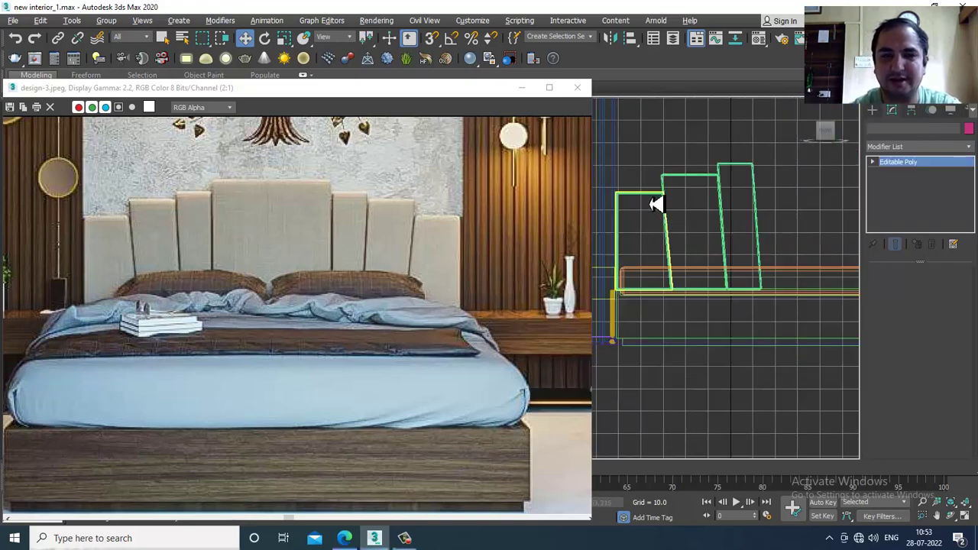
{"action": "scroll", "coordinate": [649, 196], "scroll_direction": "up", "scroll_amount": 2}
{"action": "middle_click_drag", "start_coordinate": [665, 199], "coordinate": [697, 193]}
{"action": "key", "text": "1"}
{"action": "left_click_drag", "start_coordinate": [673, 162], "coordinate": [770, 364]}
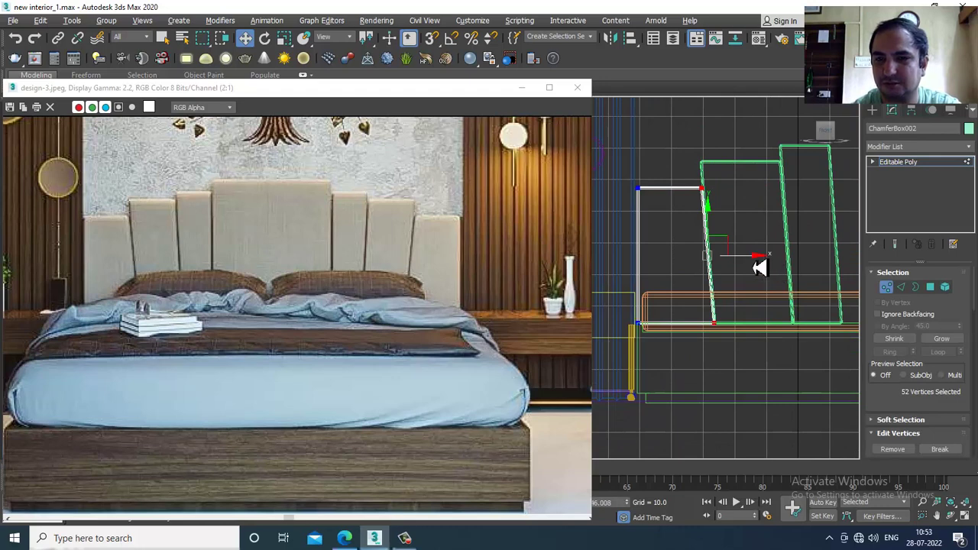
{"action": "left_click_drag", "start_coordinate": [757, 266], "coordinate": [736, 264]}
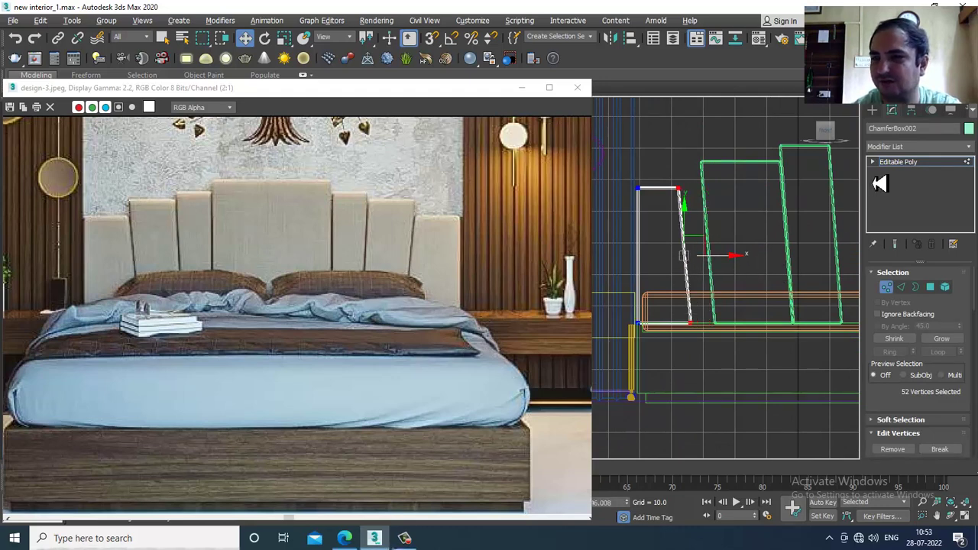
{"action": "left_click", "coordinate": [933, 167]}
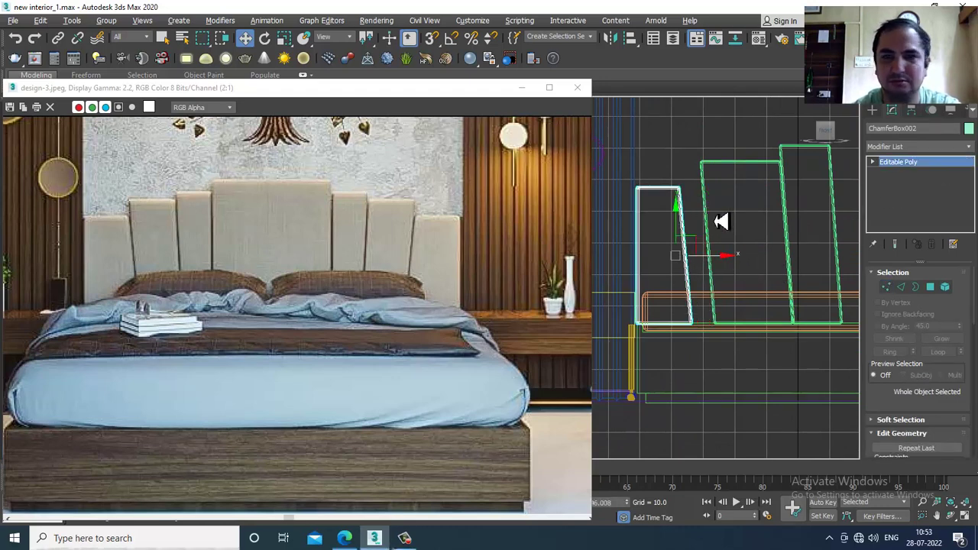
Step: Move the second panel along X against the outermost panel and narrow it by shifting its right side vertices inward
{"action": "left_click", "coordinate": [744, 175]}
{"action": "left_click_drag", "start_coordinate": [802, 262], "coordinate": [779, 265]}
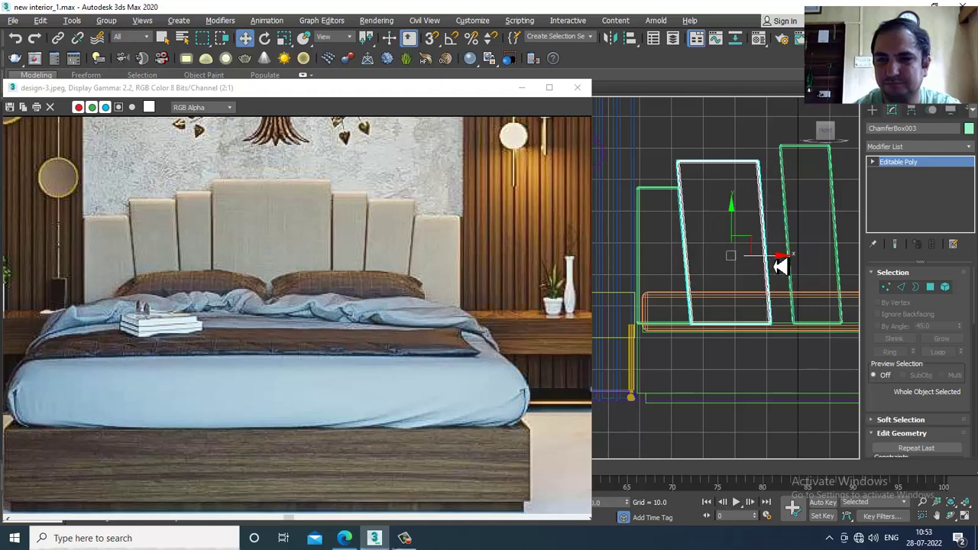
{"action": "middle_click_drag", "start_coordinate": [777, 243], "coordinate": [733, 232]}
{"action": "key", "text": "1"}
{"action": "left_click_drag", "start_coordinate": [800, 396], "coordinate": [799, 393]}
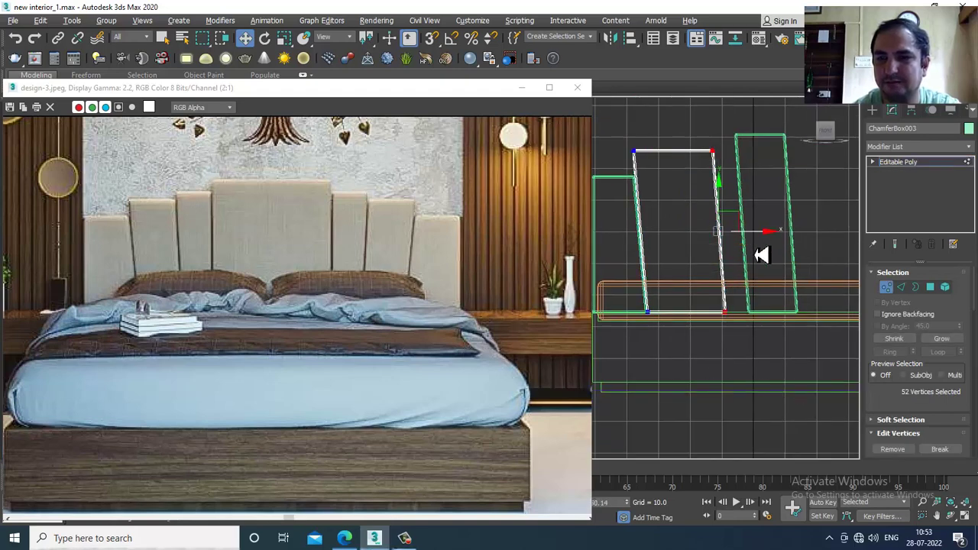
{"action": "left_click_drag", "start_coordinate": [764, 241], "coordinate": [737, 240]}
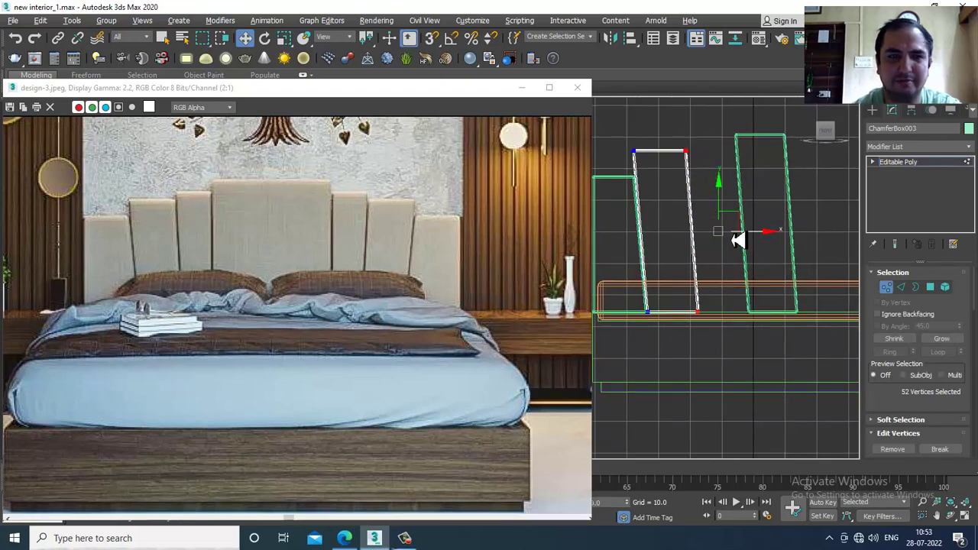
Step: Move the third left headboard panel along X against the second panel
{"action": "left_click", "coordinate": [895, 162]}
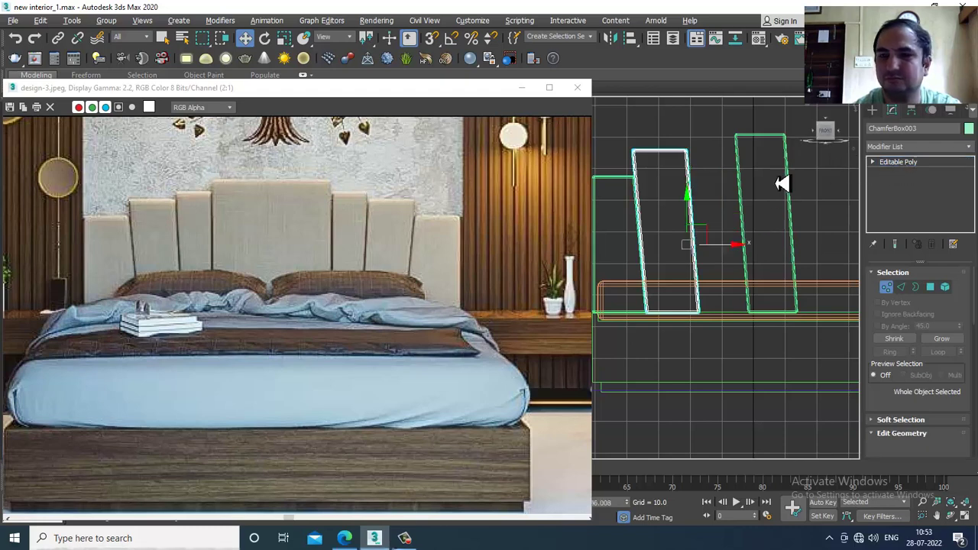
{"action": "left_click", "coordinate": [786, 217]}
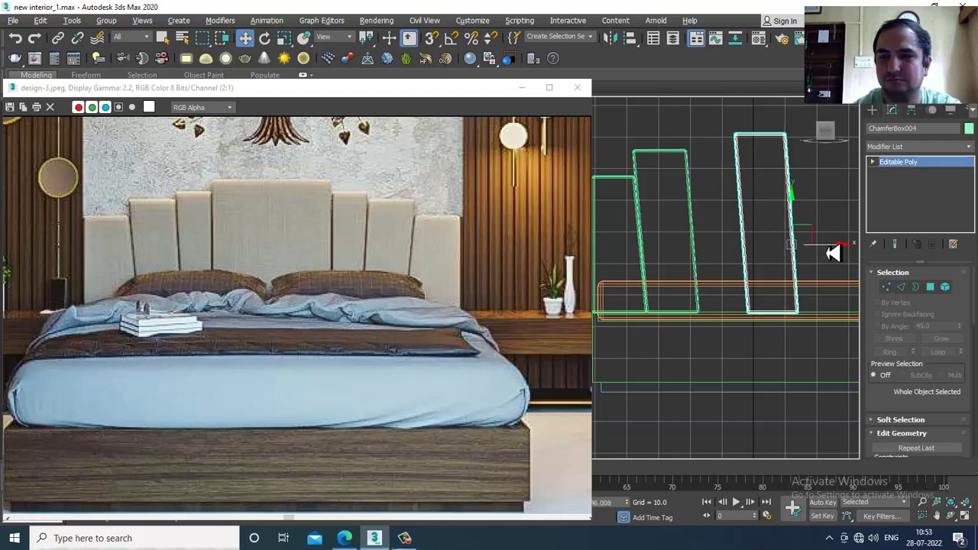
{"action": "left_click_drag", "start_coordinate": [832, 253], "coordinate": [782, 261]}
Step: Mirror the three left headboard panels together as copies
{"action": "middle_click_drag", "start_coordinate": [780, 239], "coordinate": [725, 249]}
{"action": "scroll", "coordinate": [703, 241], "scroll_direction": "down", "scroll_amount": 4}
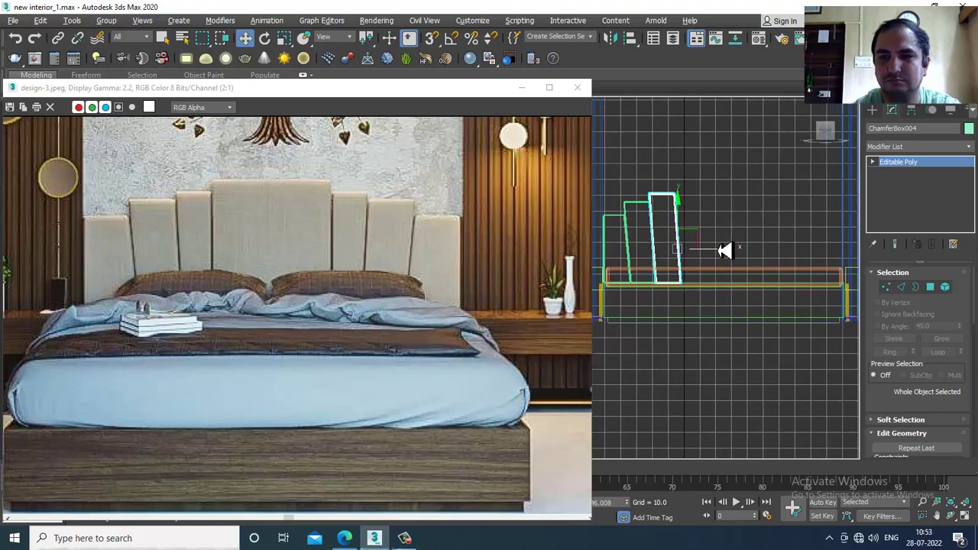
{"action": "scroll", "coordinate": [706, 240], "scroll_direction": "up", "scroll_amount": 2}
{"action": "middle_click_drag", "start_coordinate": [606, 210], "coordinate": [679, 213]}
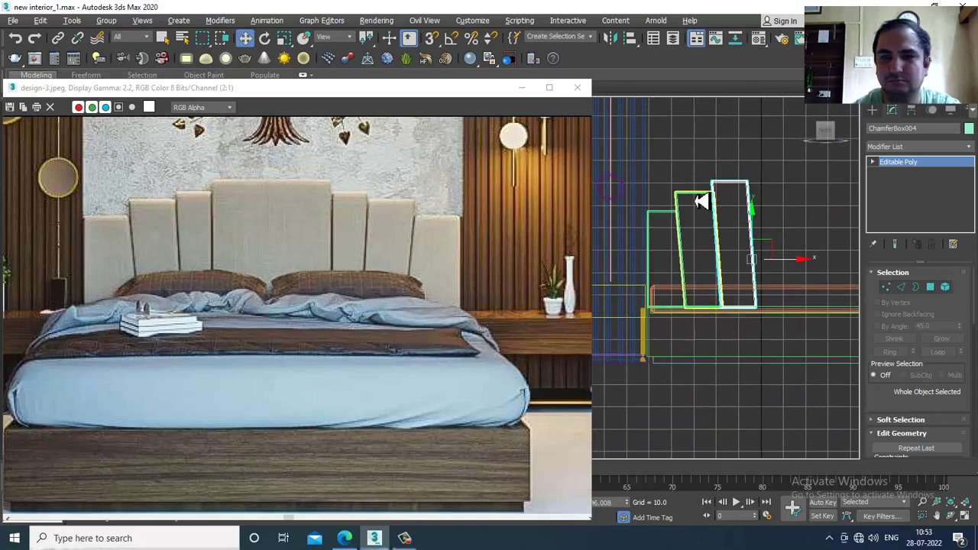
{"action": "left_click", "coordinate": [696, 199], "text": "ctrl"}
{"action": "left_click", "coordinate": [664, 223], "text": "ctrl"}
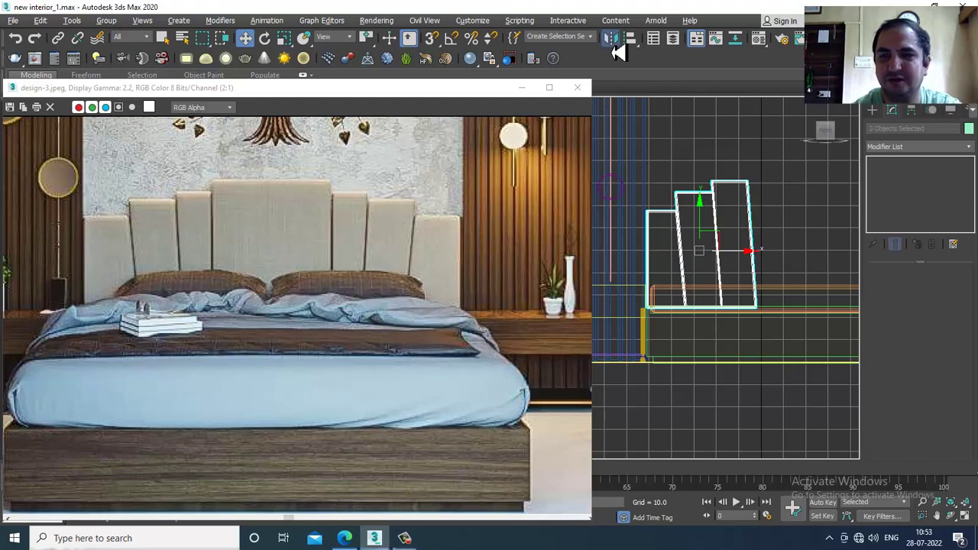
{"action": "left_click", "coordinate": [613, 42]}
{"action": "left_click", "coordinate": [466, 362]}
Step: Move the three mirrored panel copies along X to the bed's right end
{"action": "scroll", "coordinate": [680, 316], "scroll_direction": "down", "scroll_amount": 2}
{"action": "middle_click_drag", "start_coordinate": [688, 286], "coordinate": [840, 291]}
{"action": "left_click_drag", "start_coordinate": [684, 285], "coordinate": [841, 281]}
{"action": "middle_click_drag", "start_coordinate": [757, 262], "coordinate": [763, 264]}
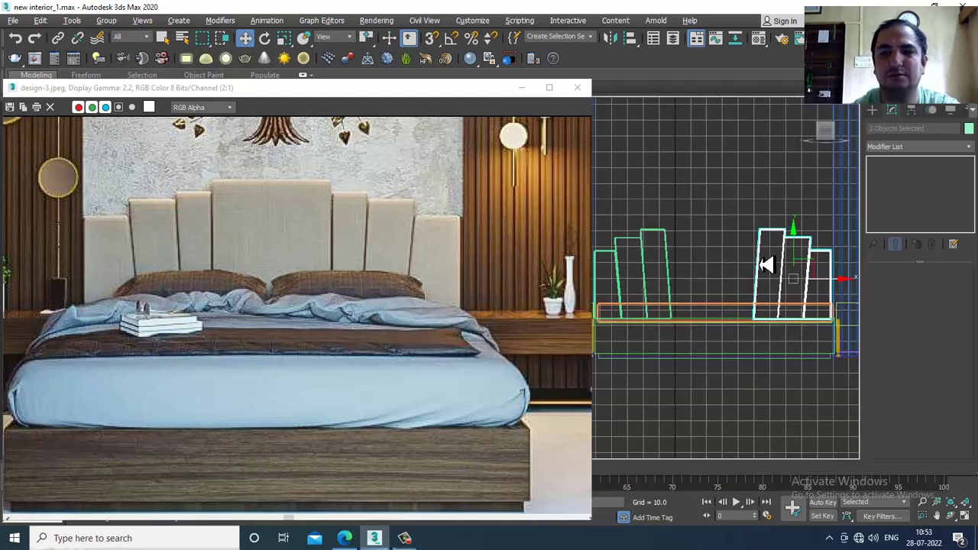
{"action": "middle_click_drag", "start_coordinate": [700, 284], "coordinate": [670, 273]}
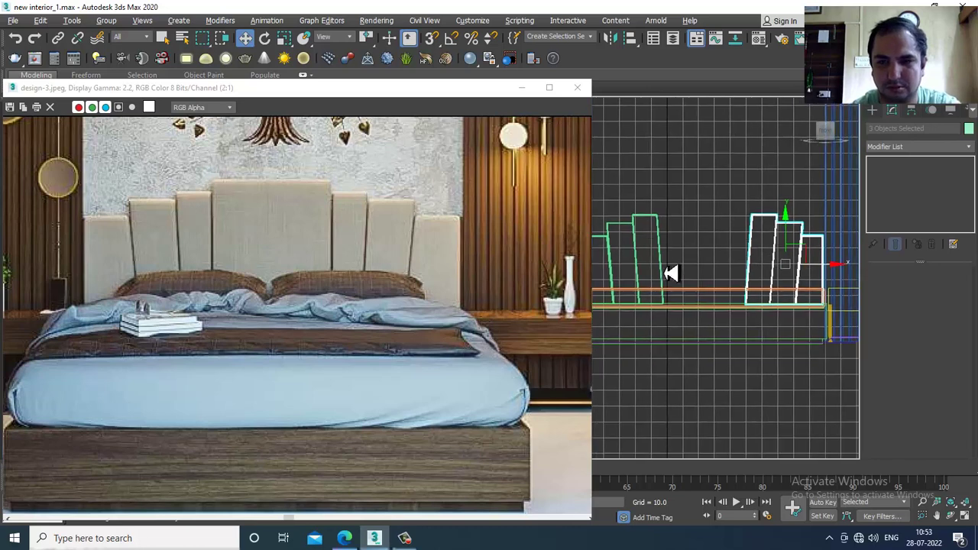
Step: Copy the outermost left headboard panel once along X into the gap between the two panel groups
{"action": "left_click", "coordinate": [872, 114]}
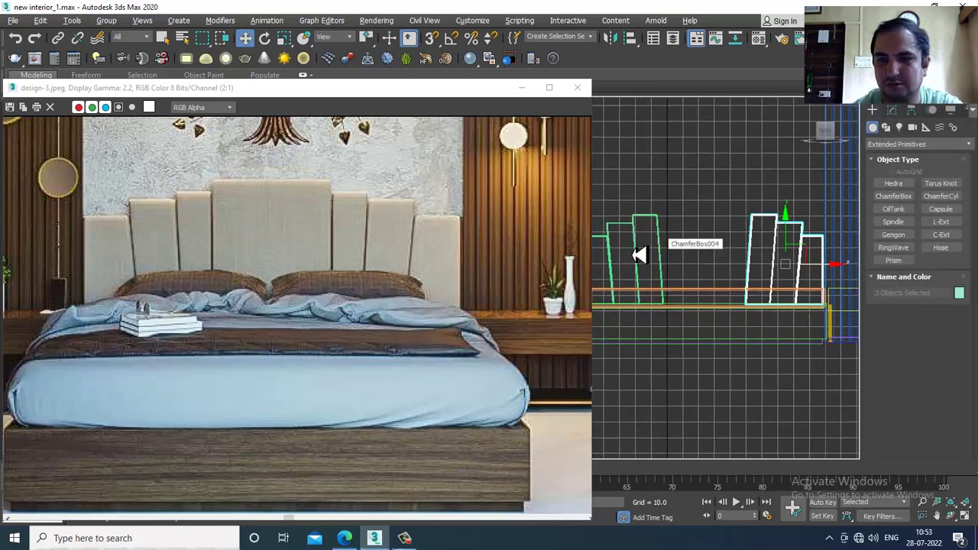
{"action": "left_click", "coordinate": [606, 248]}
{"action": "mouse_move", "coordinate": [662, 274]}
{"action": "left_mouse_down", "text": "shift"}
{"action": "mouse_move", "coordinate": [726, 278]}
{"action": "mouse_move", "coordinate": [721, 273]}
{"action": "left_mouse_up", "text": "shift"}
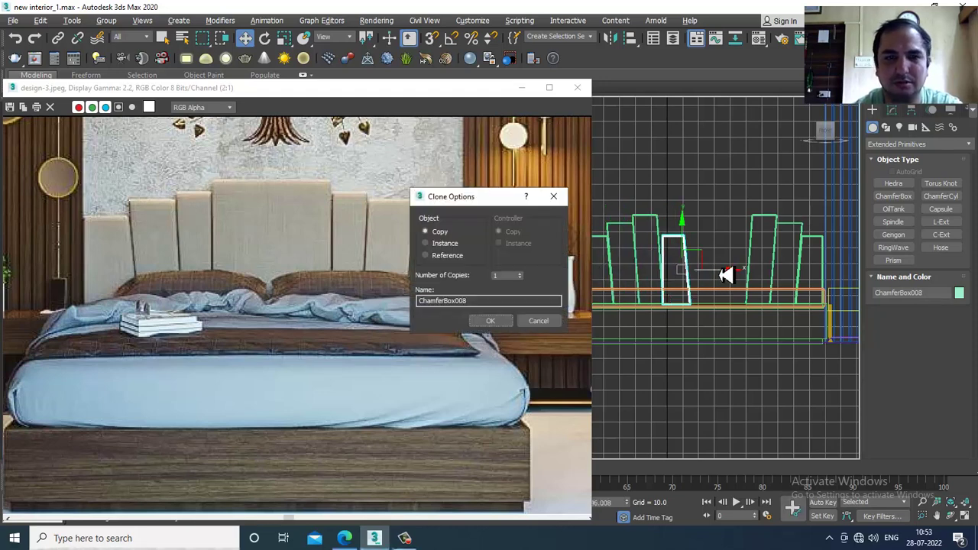
{"action": "left_click", "coordinate": [502, 325]}
{"action": "scroll", "coordinate": [695, 265], "scroll_direction": "up", "scroll_amount": 2}
{"action": "scroll", "coordinate": [670, 211], "scroll_direction": "up", "scroll_amount": 1}
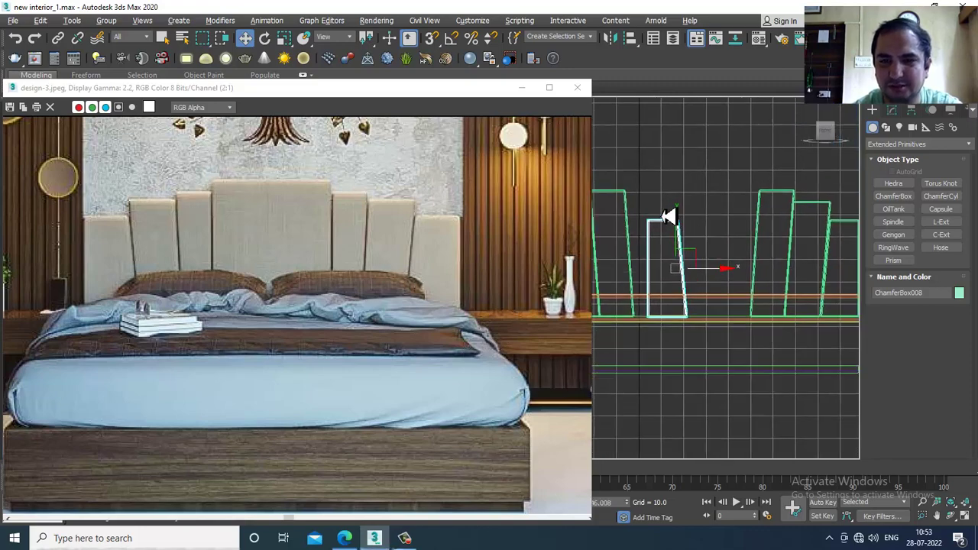
Step: Make the third left panel's inner side vertical by moving its top right vertices outward along X
{"action": "left_click", "coordinate": [626, 203]}
{"action": "scroll", "coordinate": [628, 204], "scroll_direction": "up", "scroll_amount": 2}
{"action": "middle_click_drag", "start_coordinate": [654, 213], "coordinate": [739, 220]}
{"action": "key", "text": "1"}
{"action": "left_click_drag", "start_coordinate": [696, 168], "coordinate": [738, 245]}
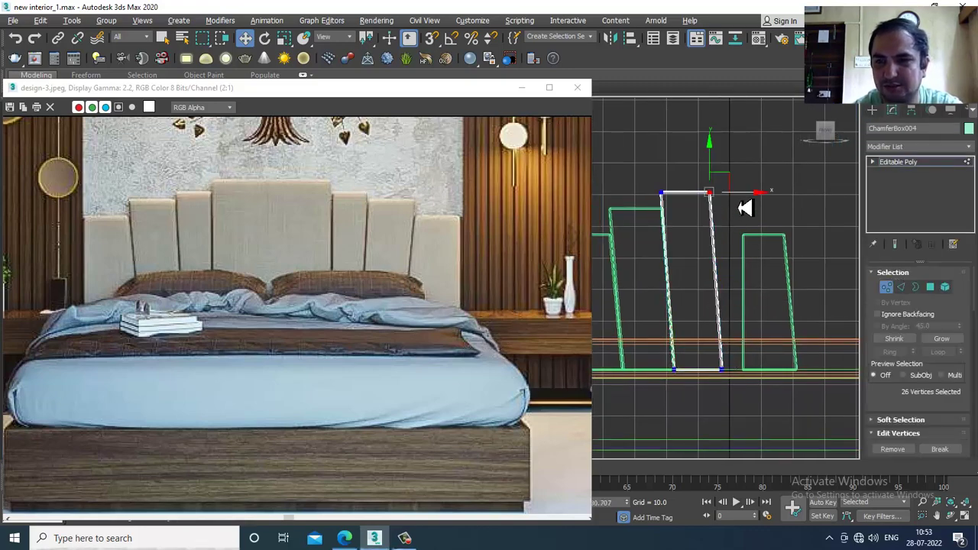
{"action": "left_click_drag", "start_coordinate": [744, 201], "coordinate": [754, 200]}
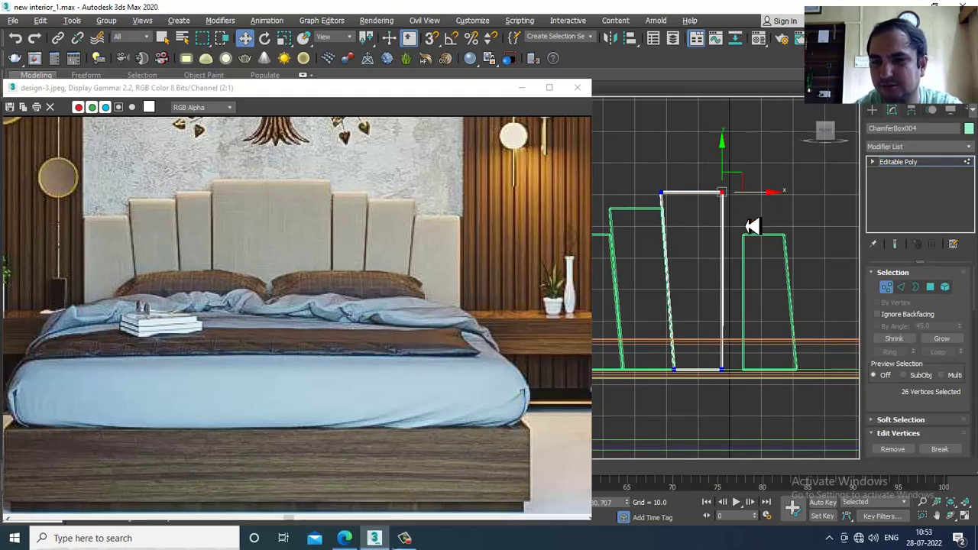
Step: Straighten the inner side of the right group's tallest panel by moving its top left vertices along X toward the gap
{"action": "scroll", "coordinate": [829, 261], "scroll_direction": "down", "scroll_amount": 2}
{"action": "middle_click_drag", "start_coordinate": [834, 264], "coordinate": [697, 240]}
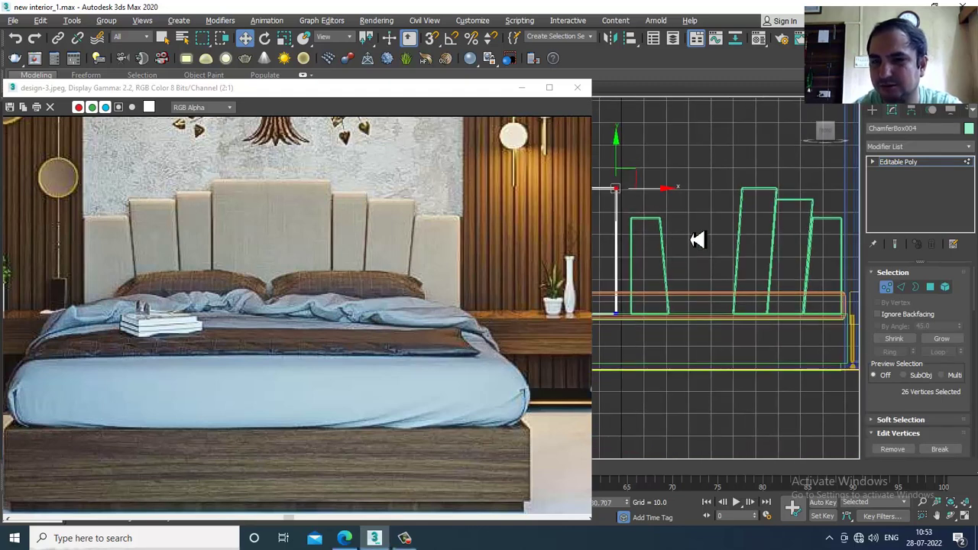
{"action": "left_click", "coordinate": [747, 210]}
{"action": "left_click", "coordinate": [741, 190]}
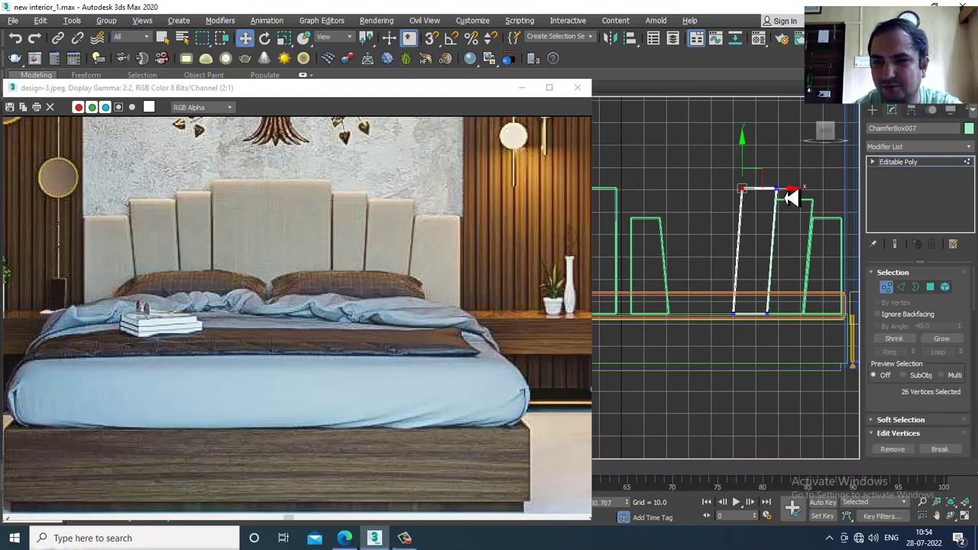
{"action": "left_click_drag", "start_coordinate": [791, 198], "coordinate": [779, 197]}
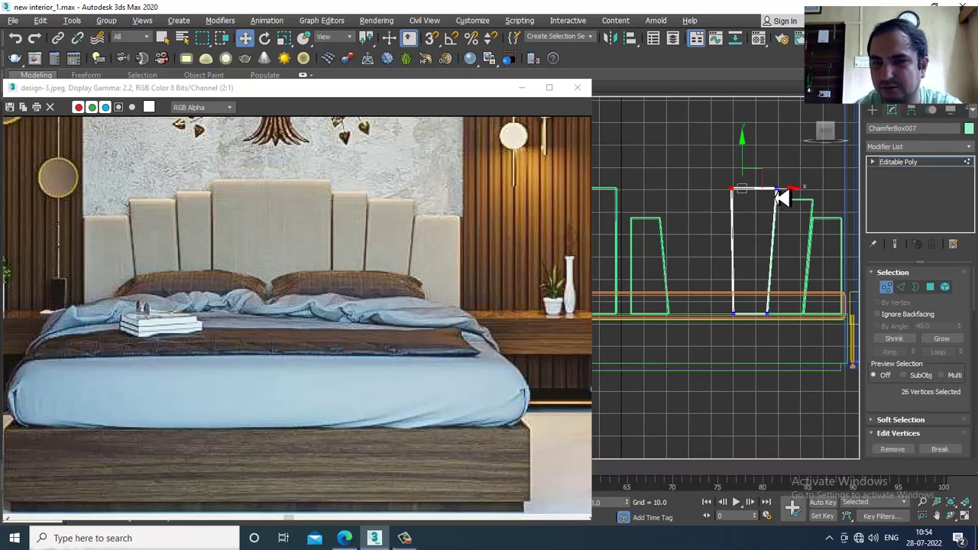
{"action": "key", "text": "1"}
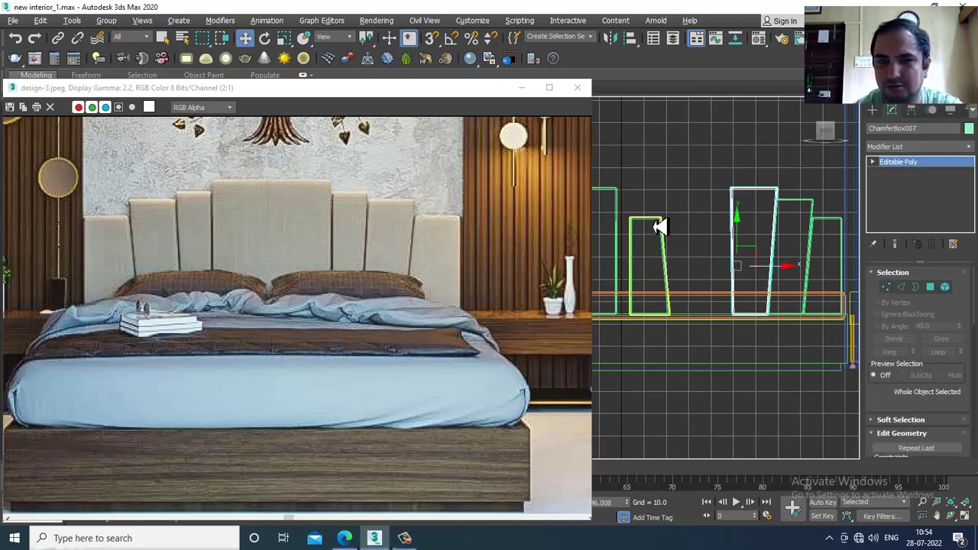
Step: Move the copied middle panel against the left group and stretch its right side vertices along X to meet the right group
{"action": "left_click", "coordinate": [671, 246]}
{"action": "left_click_drag", "start_coordinate": [700, 276], "coordinate": [686, 276]}
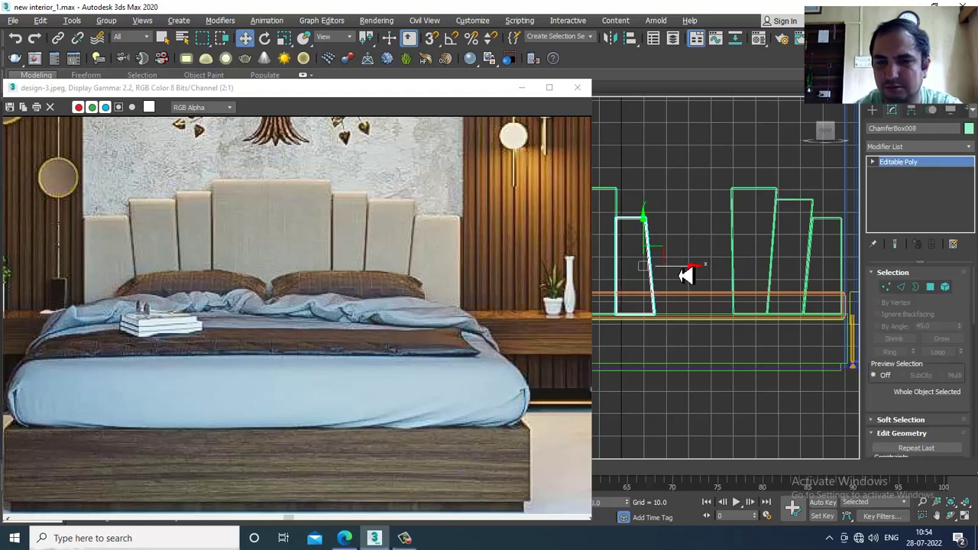
{"action": "key", "text": "1"}
{"action": "left_click_drag", "start_coordinate": [636, 209], "coordinate": [782, 231]}
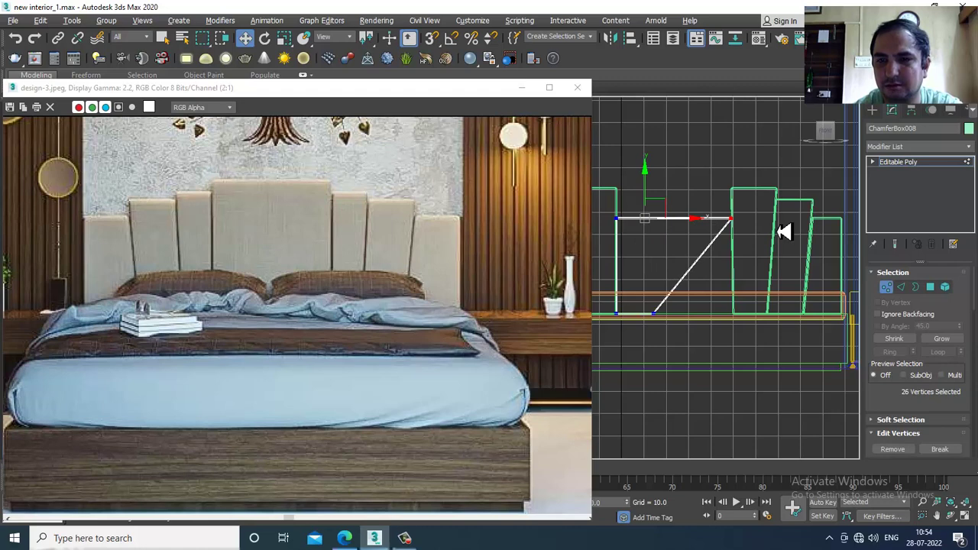
{"action": "left_click", "coordinate": [650, 308]}
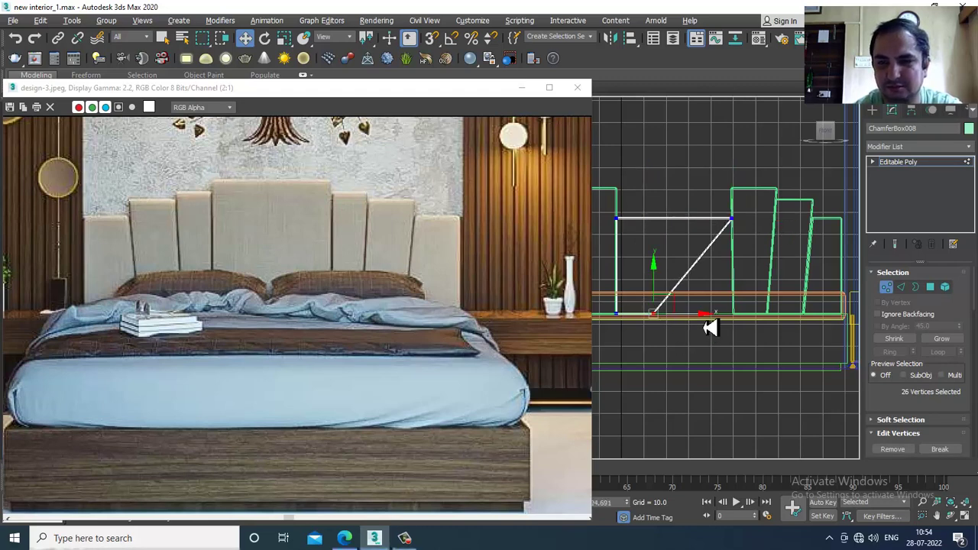
{"action": "left_click_drag", "start_coordinate": [705, 318], "coordinate": [779, 319]}
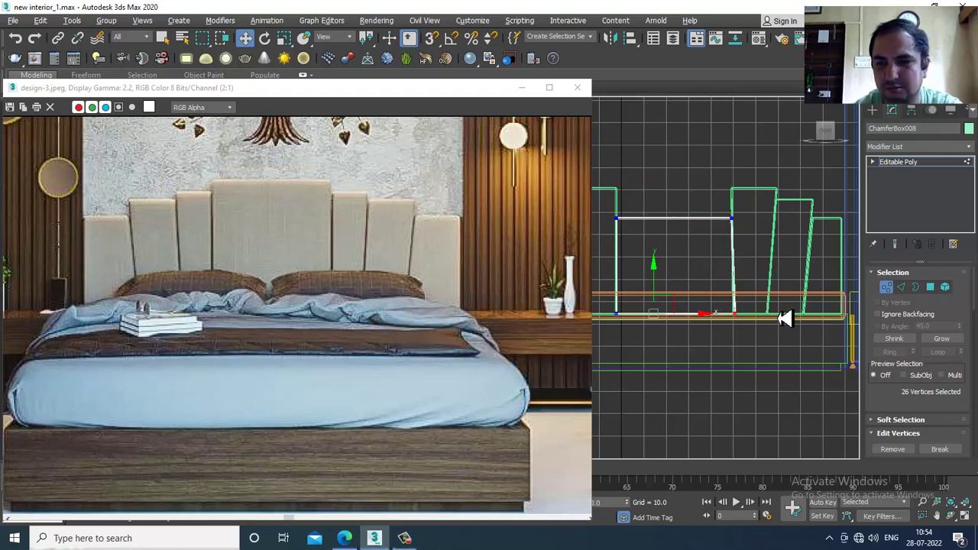
Step: Raise the central panel's top vertices above the neighbouring headboard panels
{"action": "middle_click_drag", "start_coordinate": [774, 312], "coordinate": [790, 328]}
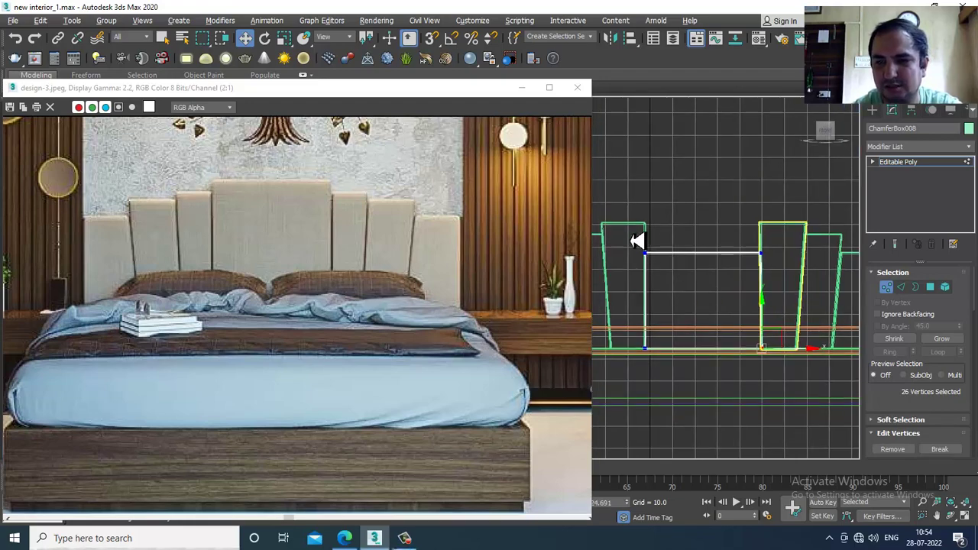
{"action": "left_click_drag", "start_coordinate": [628, 230], "coordinate": [811, 291]}
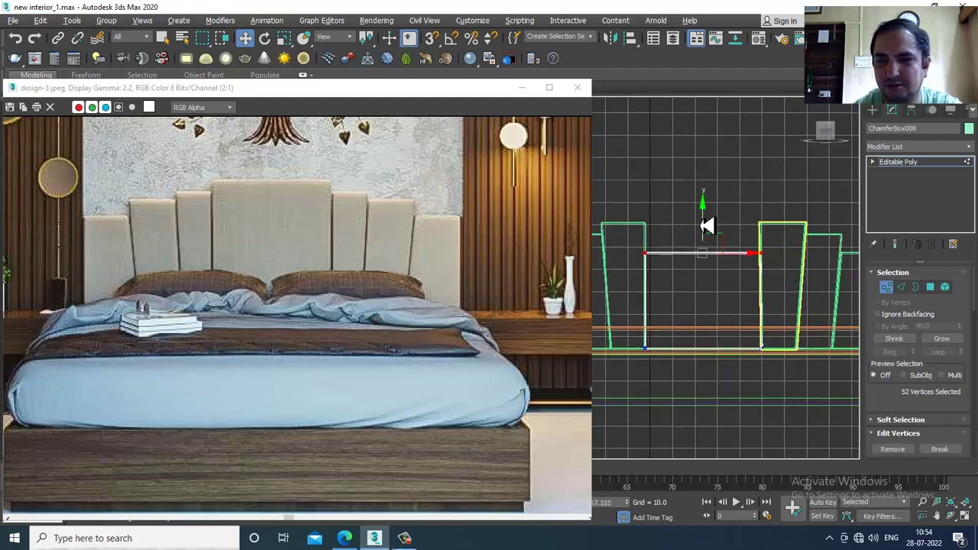
{"action": "left_click_drag", "start_coordinate": [706, 225], "coordinate": [720, 175]}
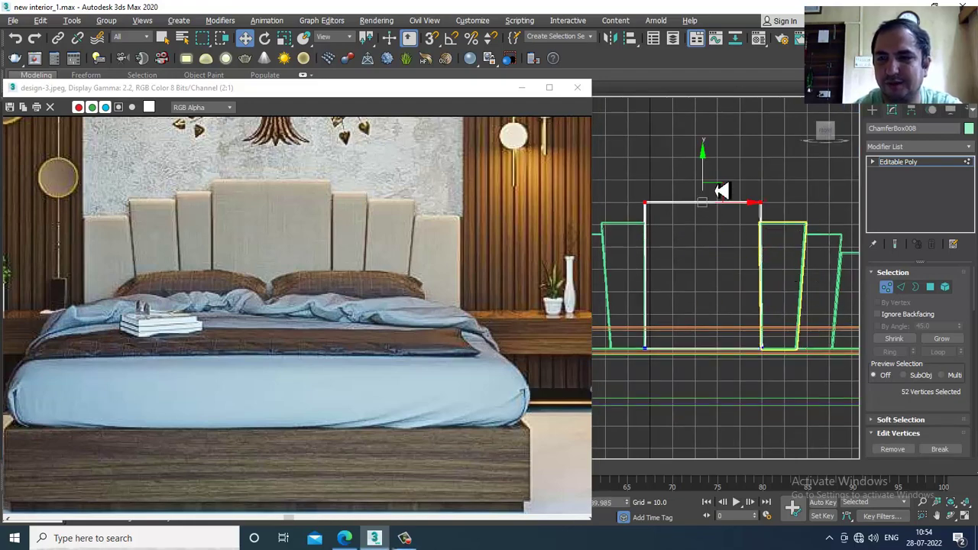
Step: Examine the finished headboard in the perspective view beside the reference image
{"action": "key", "text": "alt+w"}
{"action": "middle_click_drag", "start_coordinate": [768, 371], "coordinate": [709, 295]}
{"action": "key", "text": "alt+w"}
{"action": "scroll", "coordinate": [745, 302], "scroll_direction": "up", "scroll_amount": 3}
{"action": "scroll", "coordinate": [738, 265], "scroll_direction": "down", "scroll_amount": 3}
{"action": "middle_click_drag", "start_coordinate": [738, 265], "coordinate": [730, 317], "text": "alt"}
{"action": "scroll", "coordinate": [758, 295], "scroll_direction": "down", "scroll_amount": 2}
{"action": "left_click_drag", "start_coordinate": [505, 91], "coordinate": [366, 76]}
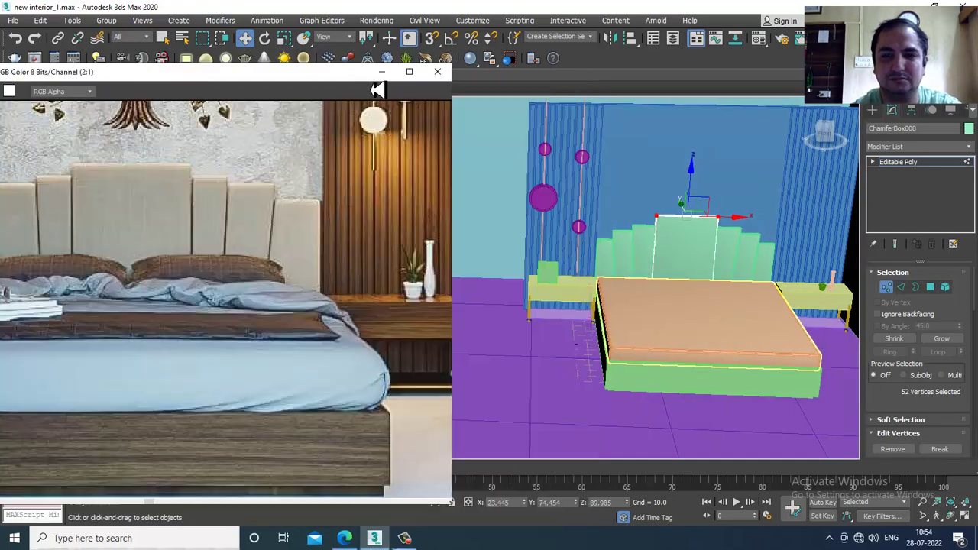
{"action": "scroll", "coordinate": [736, 264], "scroll_direction": "down", "scroll_amount": 5}
{"action": "middle_click_drag", "start_coordinate": [736, 264], "coordinate": [733, 264], "text": "alt"}
{"action": "middle_click_drag", "start_coordinate": [734, 264], "coordinate": [675, 297]}
{"action": "scroll", "coordinate": [675, 297], "scroll_direction": "up", "scroll_amount": 5}
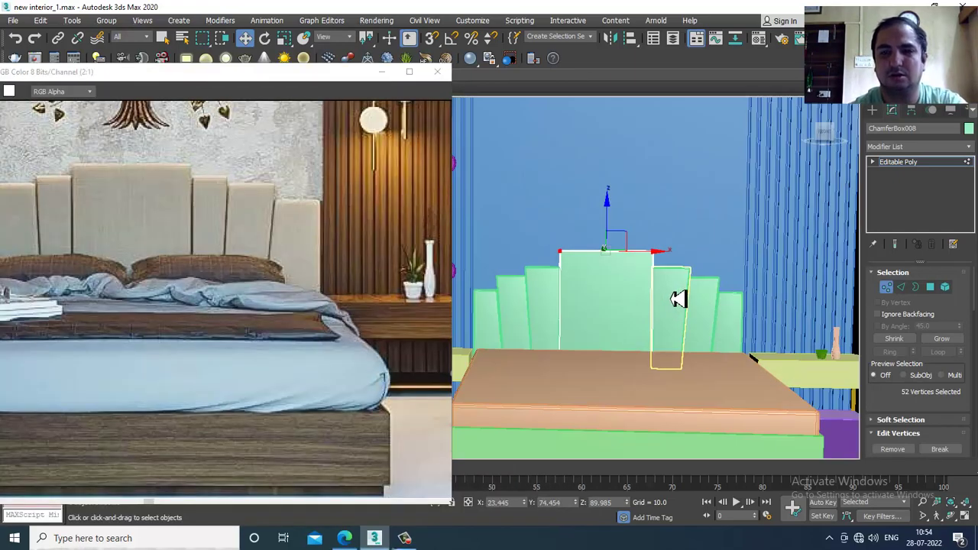
{"action": "scroll", "coordinate": [683, 295], "scroll_direction": "down", "scroll_amount": 3}
{"action": "scroll", "coordinate": [708, 306], "scroll_direction": "up", "scroll_amount": 2}
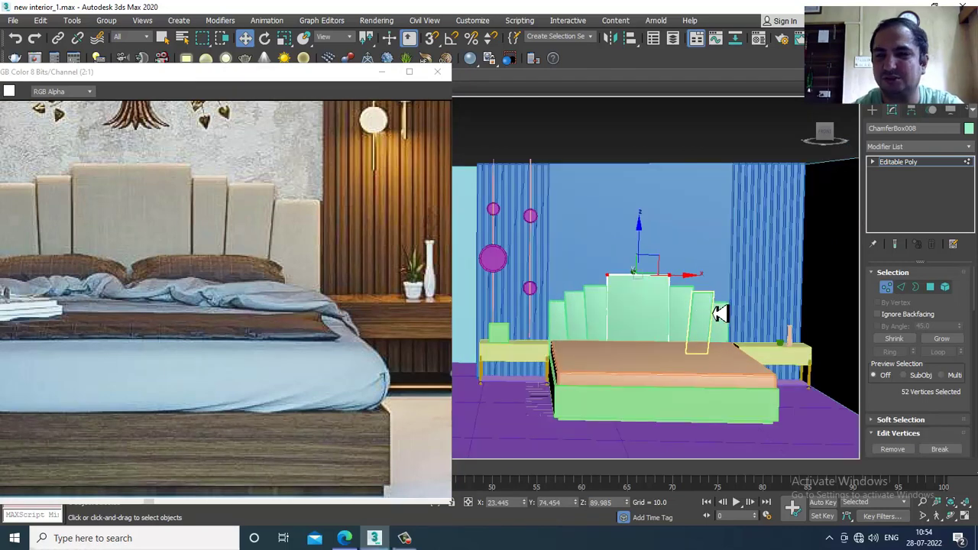
Step: Finish editing the central panel's vertices and save the scene
{"action": "left_click", "coordinate": [910, 165]}
{"action": "key", "text": "ctrl+s"}
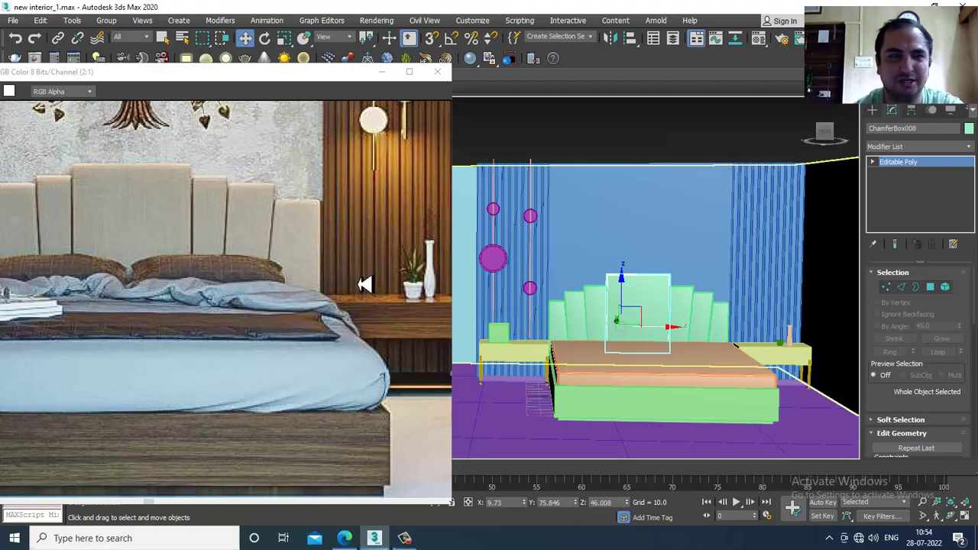
Step: Move the small and large round discs on the outer left wall pendant upward along Z, following the reference image
{"action": "scroll", "coordinate": [122, 232], "scroll_direction": "down", "scroll_amount": 4}
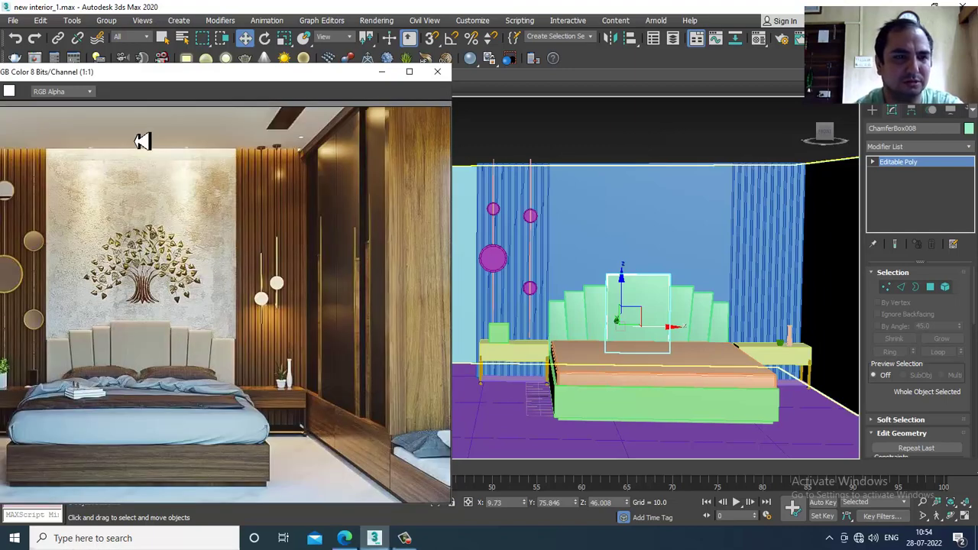
{"action": "middle_click_drag", "start_coordinate": [512, 268], "coordinate": [522, 262]}
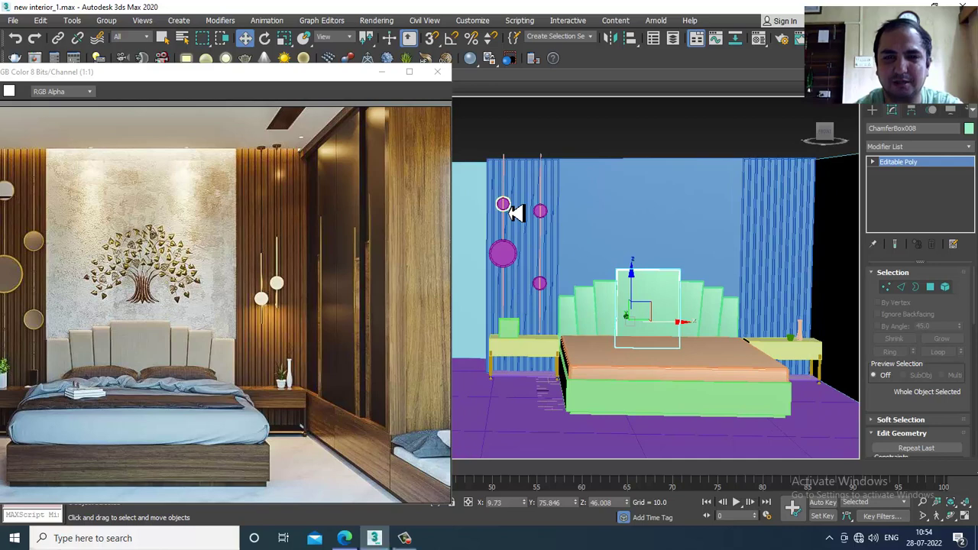
{"action": "left_click", "coordinate": [505, 203]}
{"action": "left_click", "coordinate": [504, 252], "text": "ctrl"}
{"action": "left_click_drag", "start_coordinate": [511, 212], "coordinate": [510, 196]}
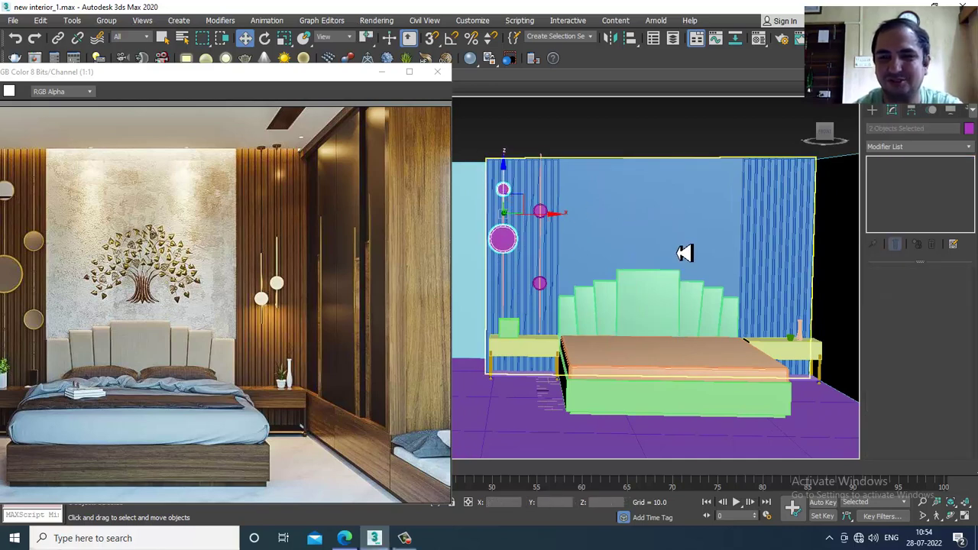
{"action": "middle_click_drag", "start_coordinate": [680, 258], "coordinate": [653, 269], "text": "alt"}
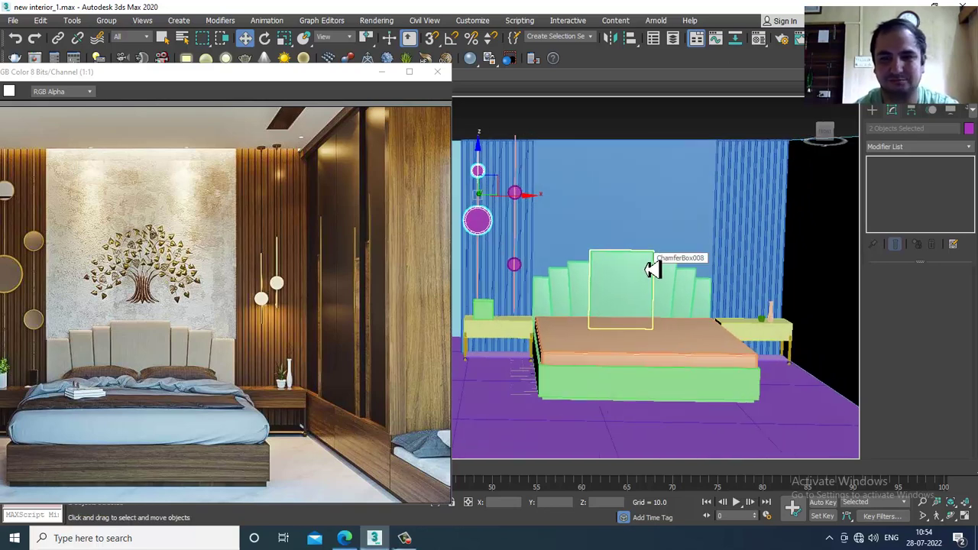